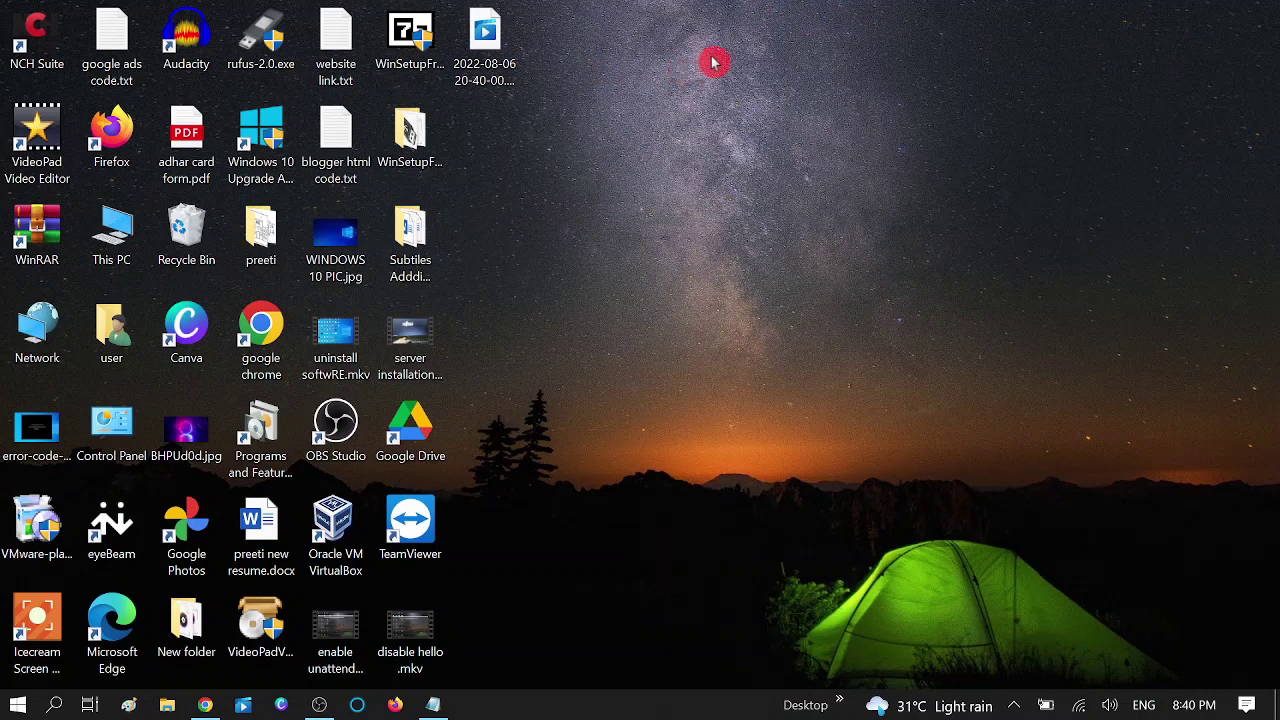
Open the Bluetooth & other devices settings in Windows and make sure Bluetooth is switched on.
{"action": "left_click", "coordinate": [14, 708]}
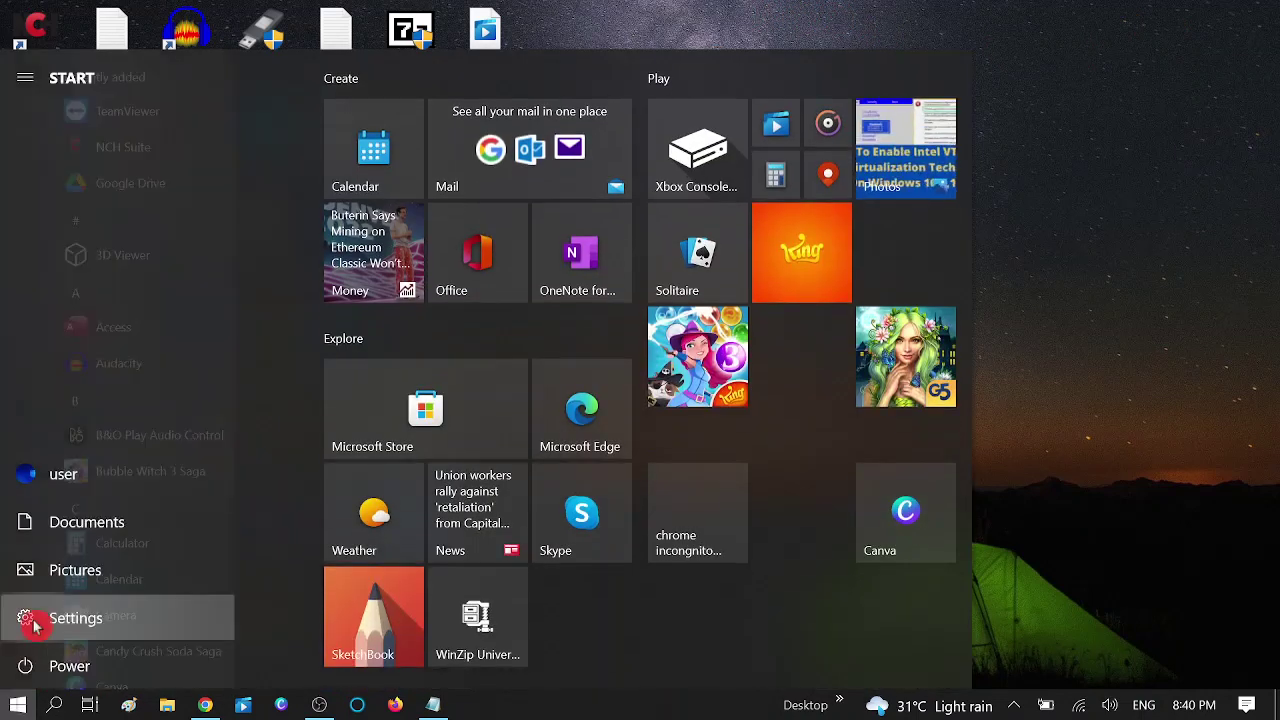
{"action": "left_click", "coordinate": [33, 624]}
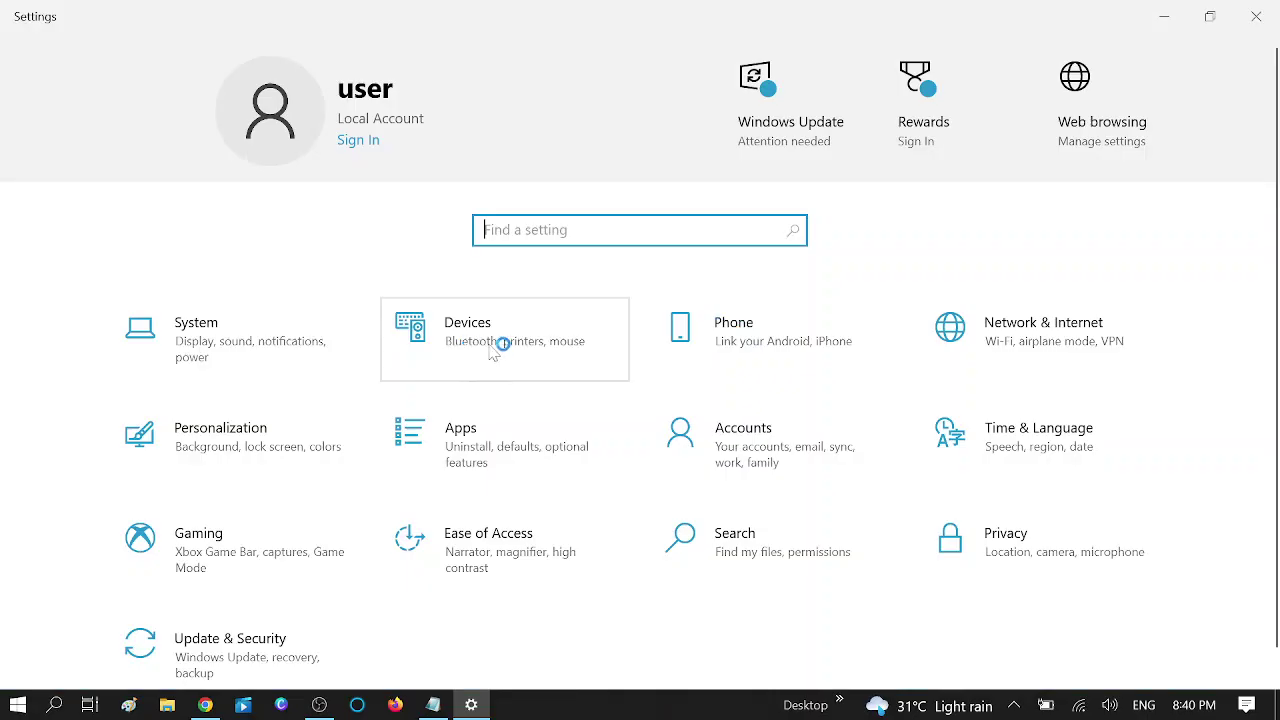
{"action": "left_click", "coordinate": [492, 348]}
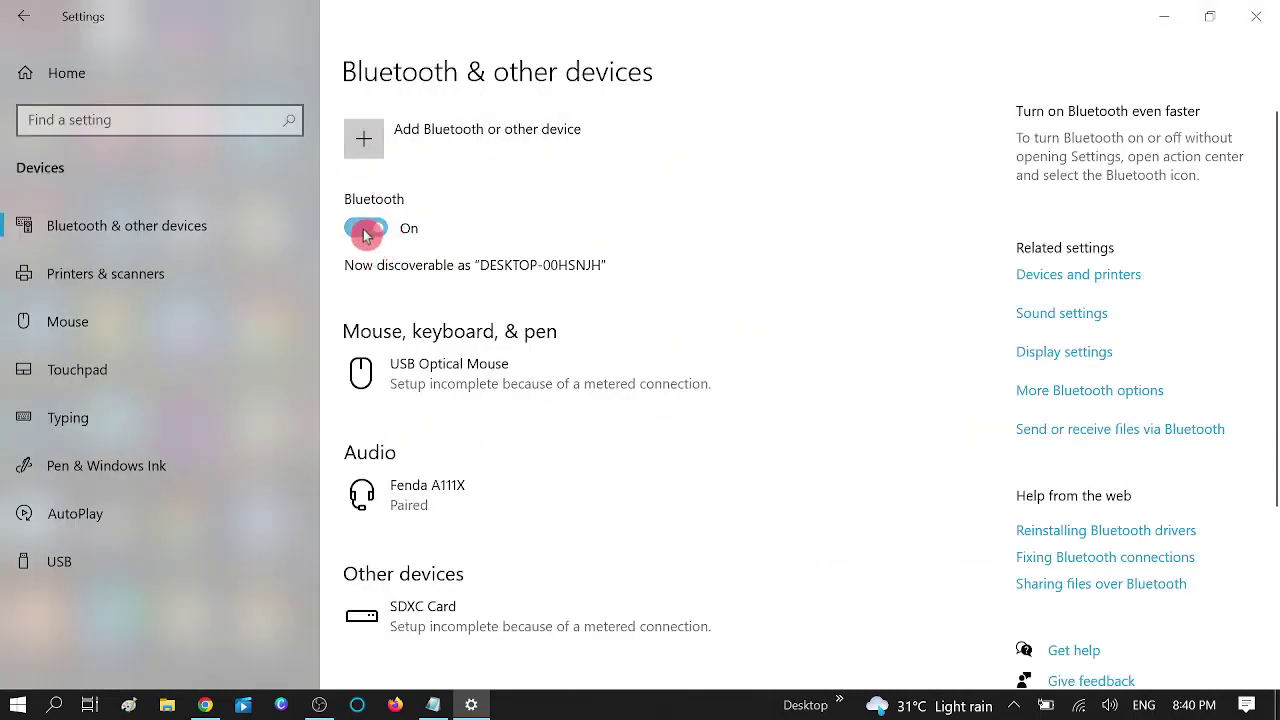
{"action": "left_click", "coordinate": [362, 229]}
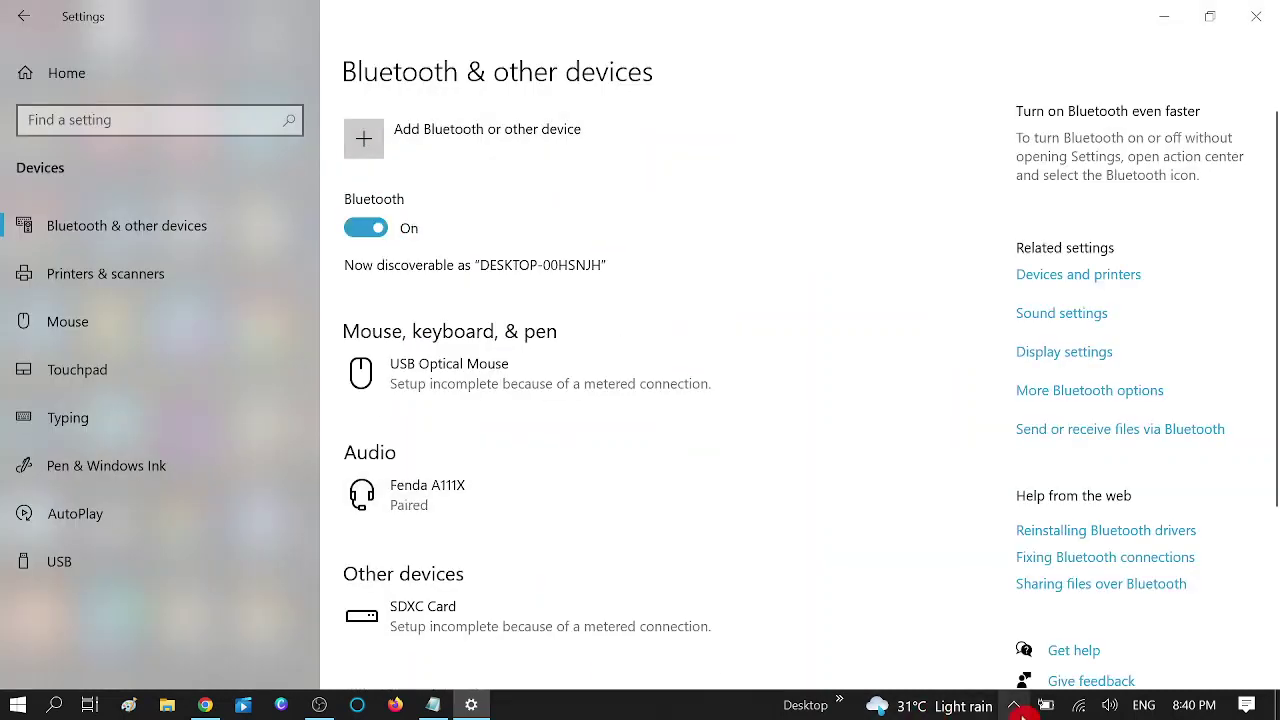
Check the hidden system tray icons for the Bluetooth icon and close the overflow area.
{"action": "left_click", "coordinate": [1015, 706]}
{"action": "right_click", "coordinate": [1014, 669]}
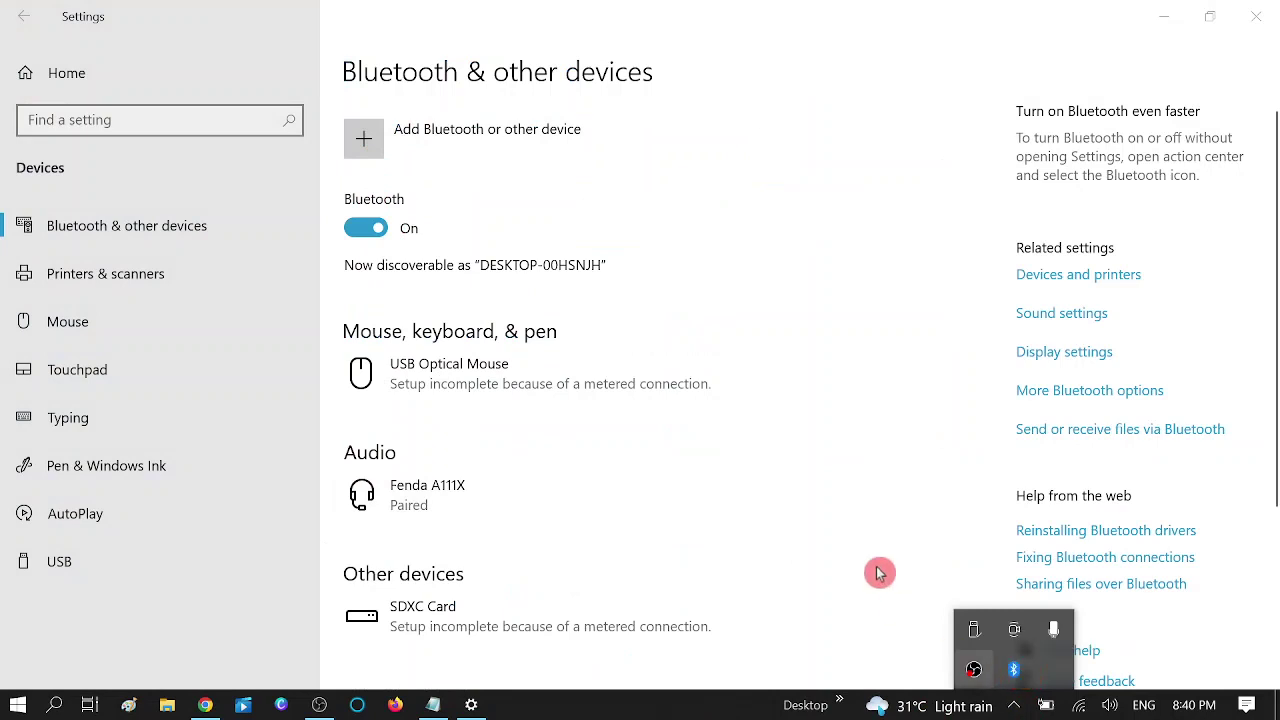
{"action": "left_click", "coordinate": [918, 478]}
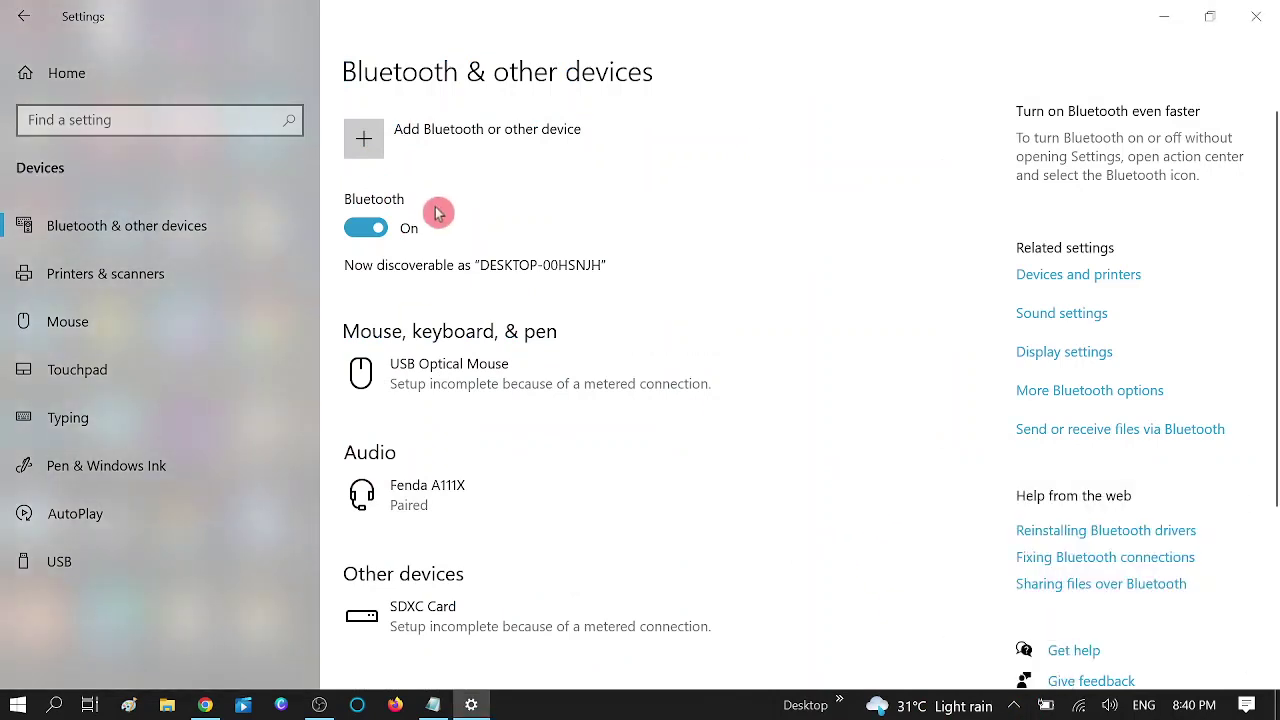
Scan for nearby Bluetooth devices to add, shifting the device dialog aside, and cancel the scan.
{"action": "left_click", "coordinate": [524, 163]}
{"action": "left_click", "coordinate": [541, 190]}
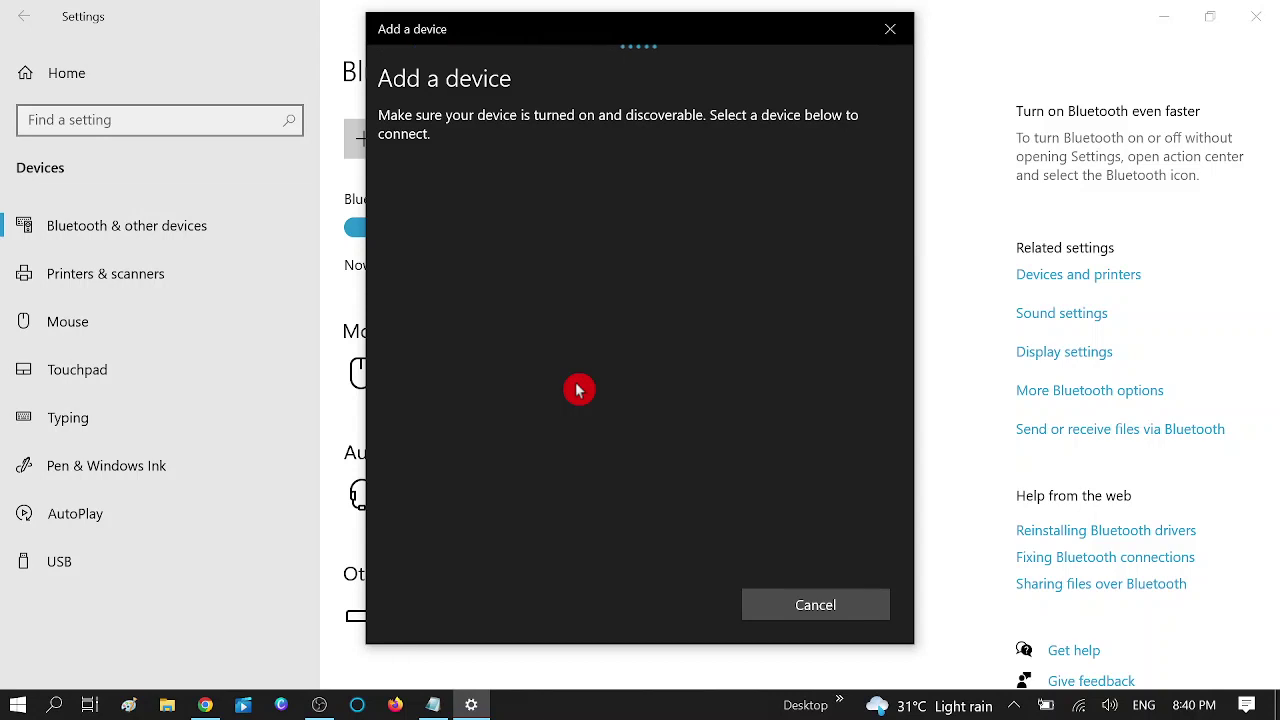
{"action": "left_click_drag", "start_coordinate": [594, 32], "coordinate": [741, 106]}
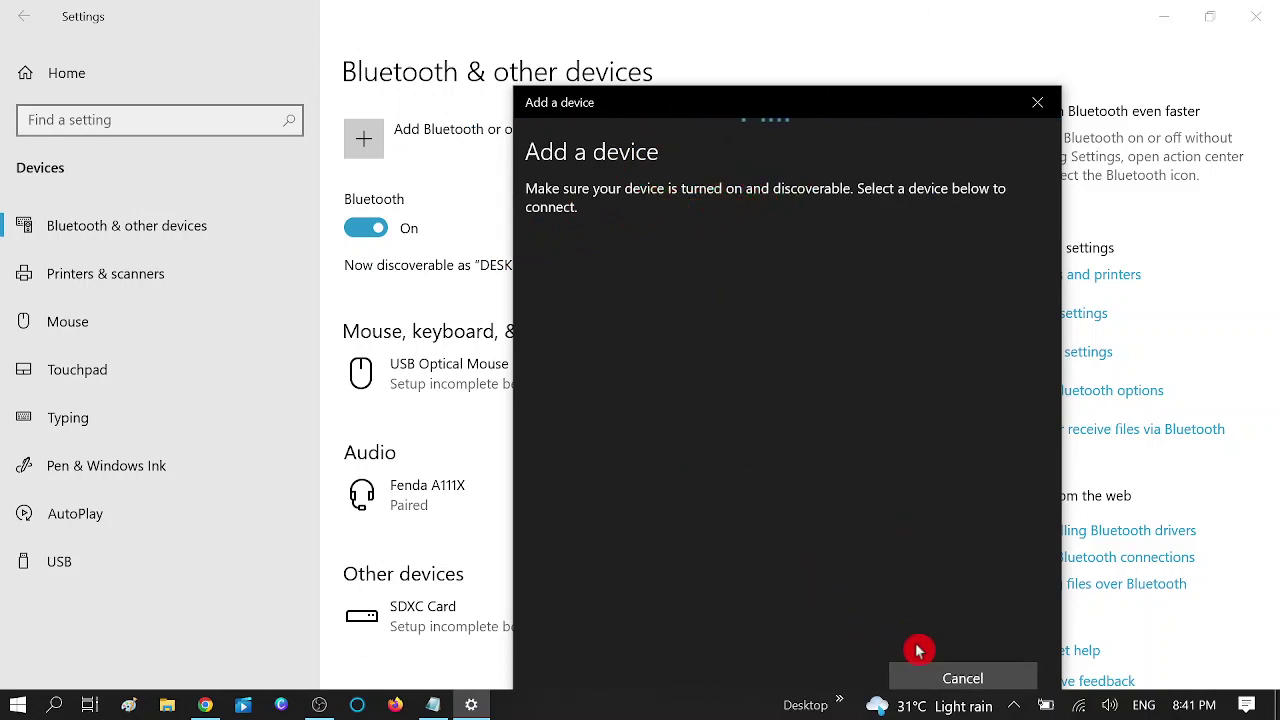
{"action": "left_click", "coordinate": [944, 677]}
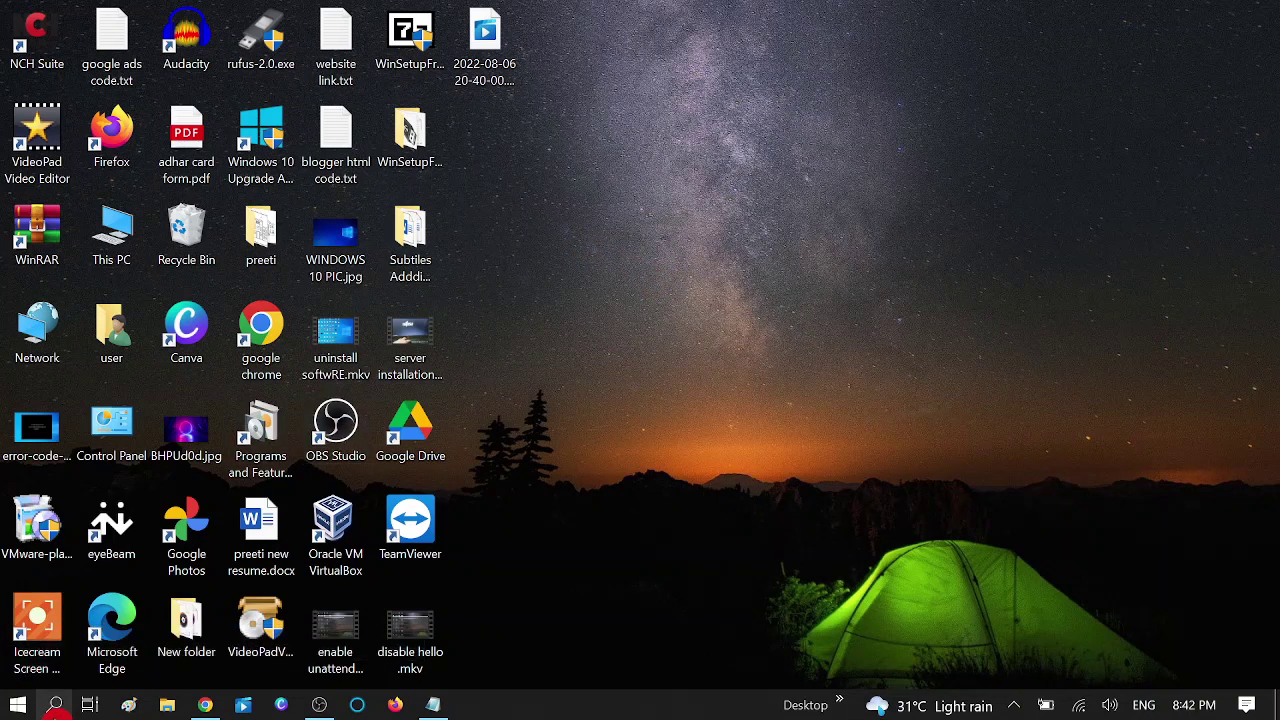
Find the Troubleshoot settings through Windows search and open the list of additional troubleshooters.
{"action": "left_click", "coordinate": [55, 705]}
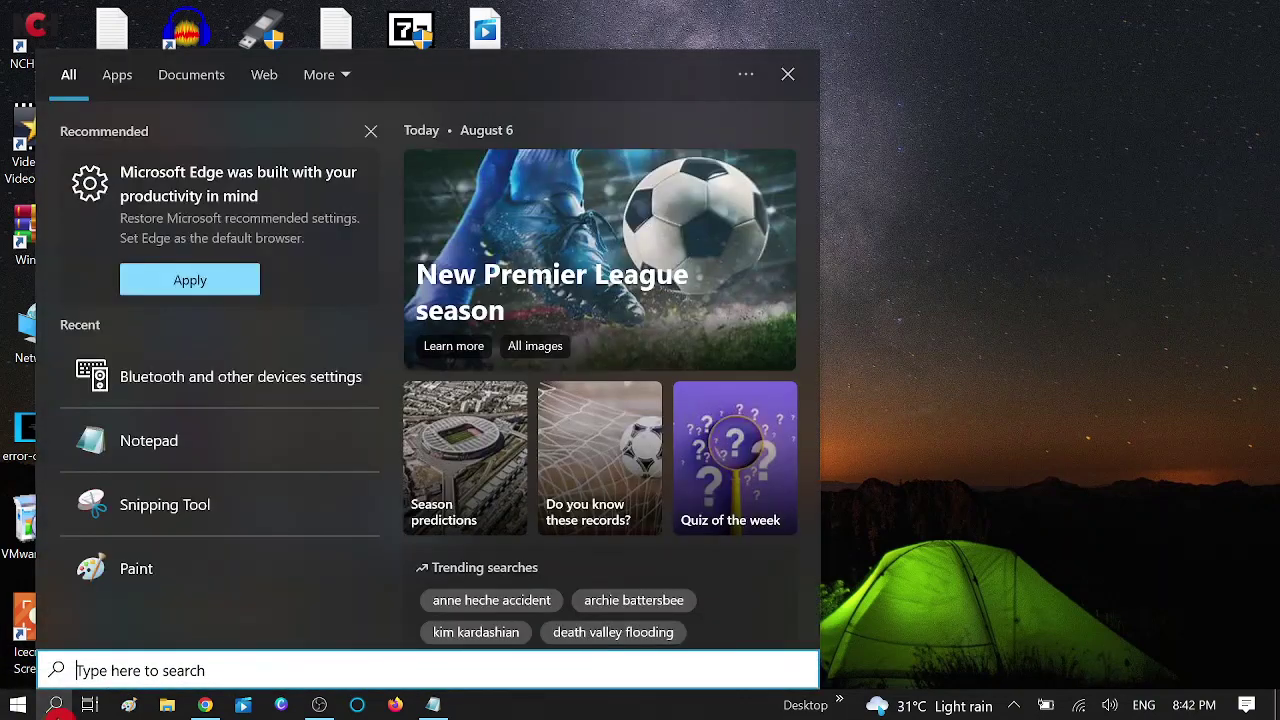
{"action": "type", "text": "trou"}
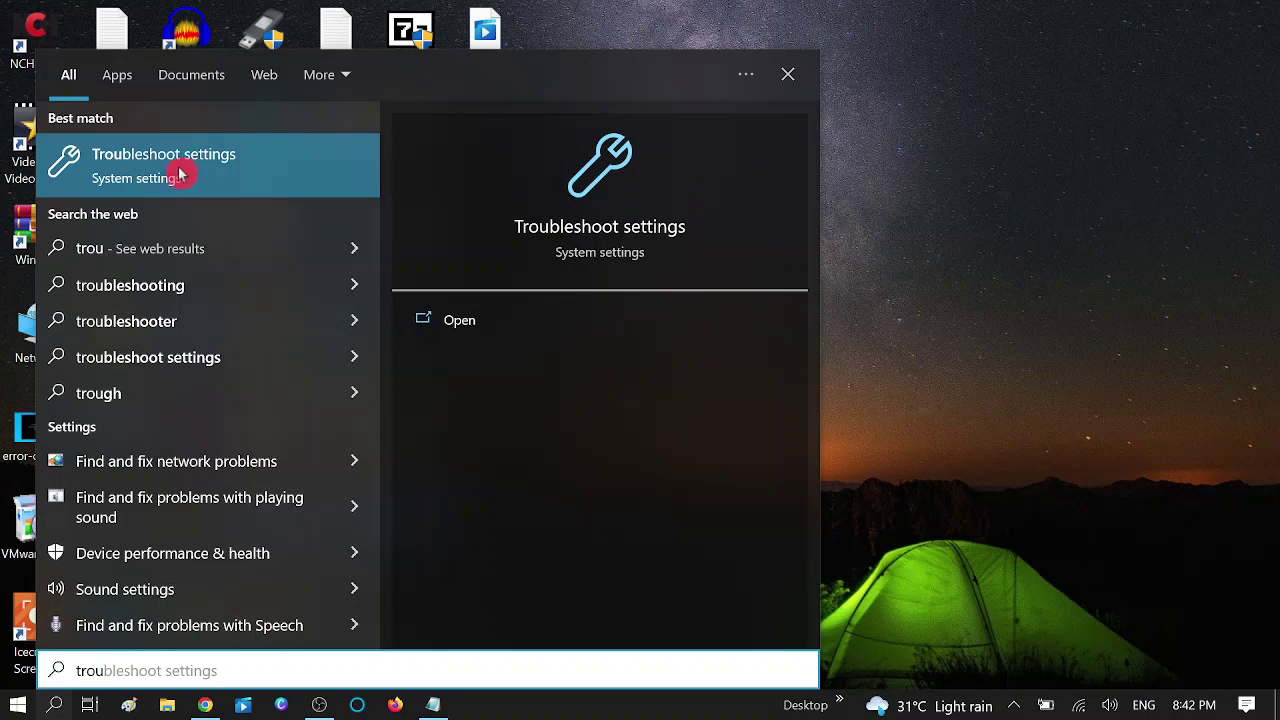
{"action": "left_click", "coordinate": [216, 167]}
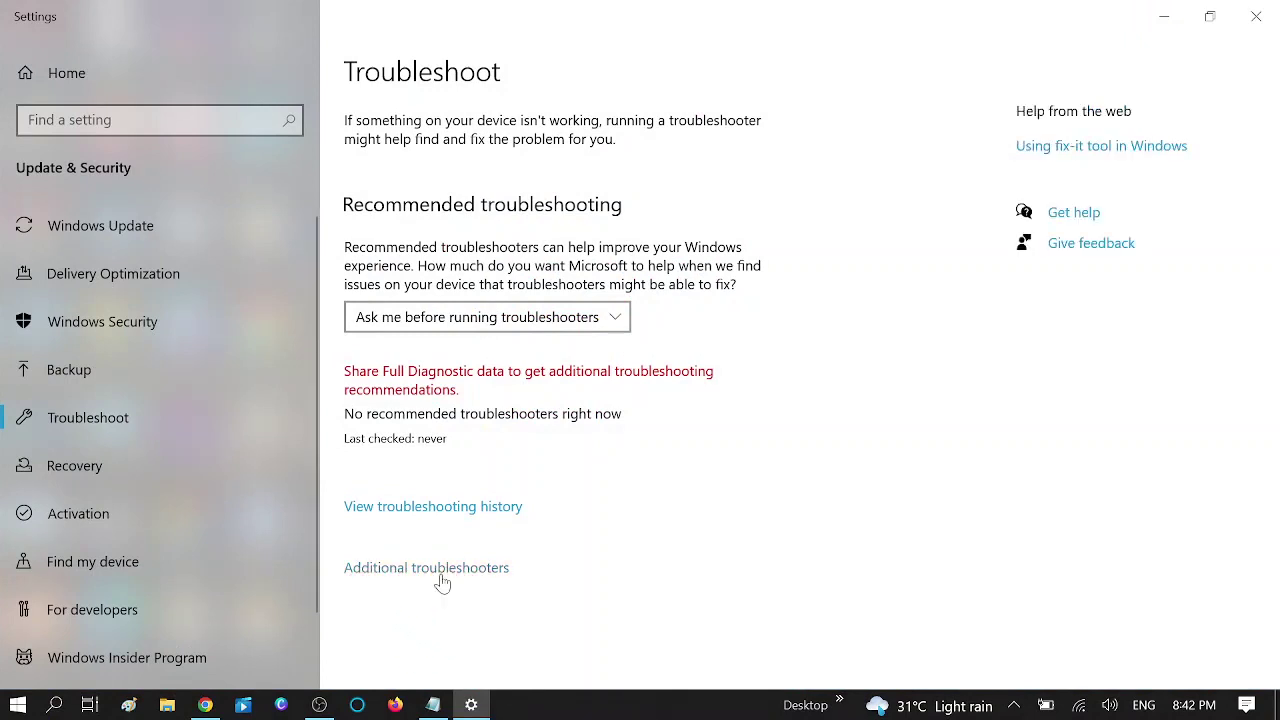
{"action": "left_click", "coordinate": [442, 580]}
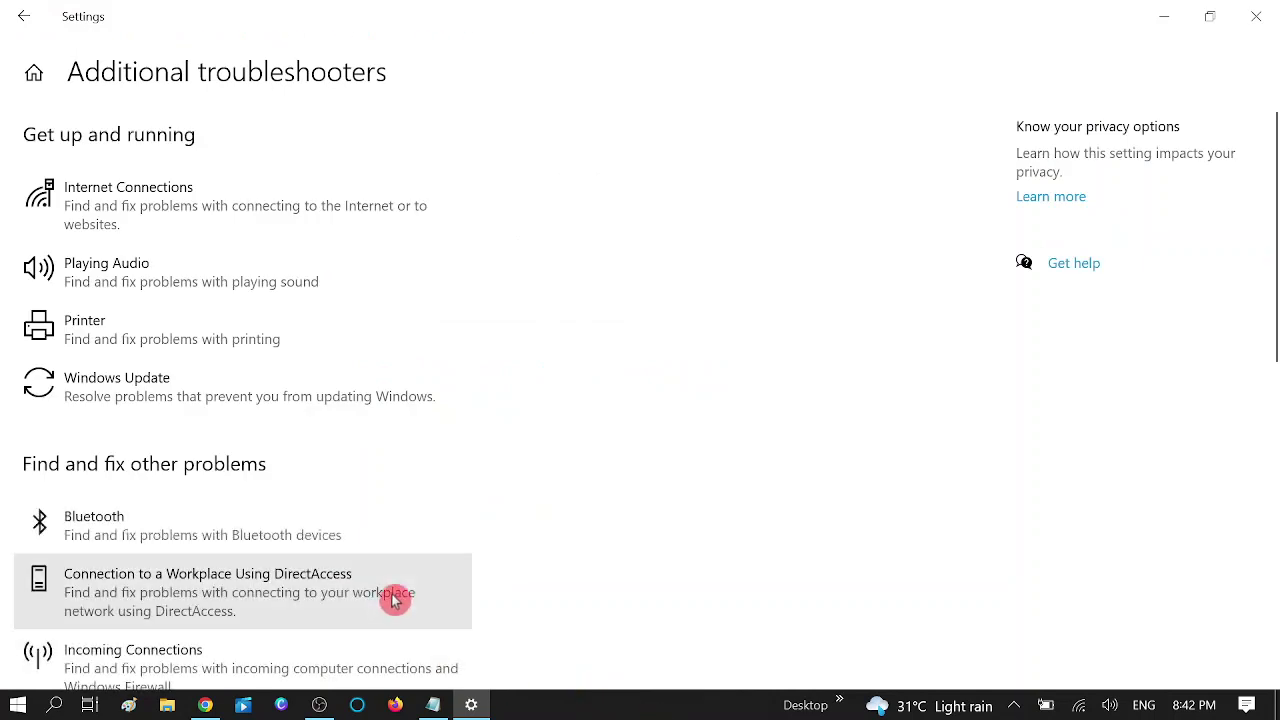
Run the Bluetooth troubleshooter to completion and close both it and the Settings window.
{"action": "scroll", "coordinate": [143, 506], "scroll_direction": "down", "scroll_amount": 1}
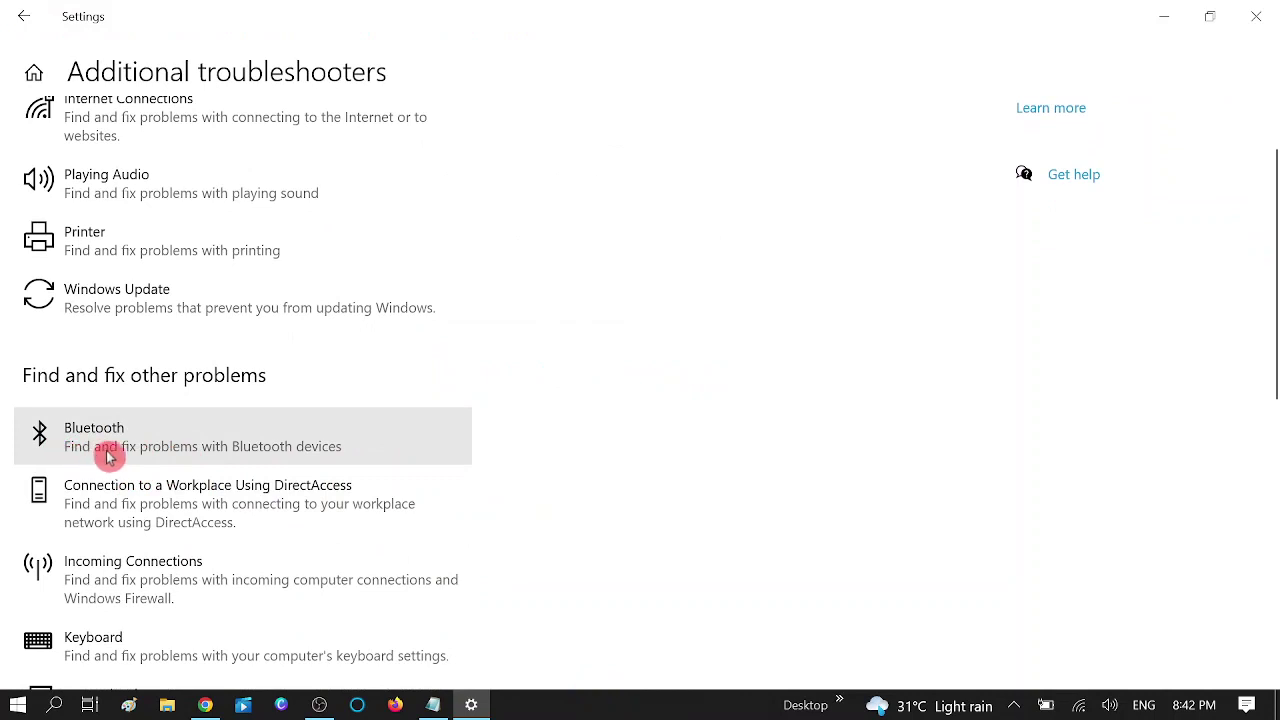
{"action": "left_click", "coordinate": [222, 447]}
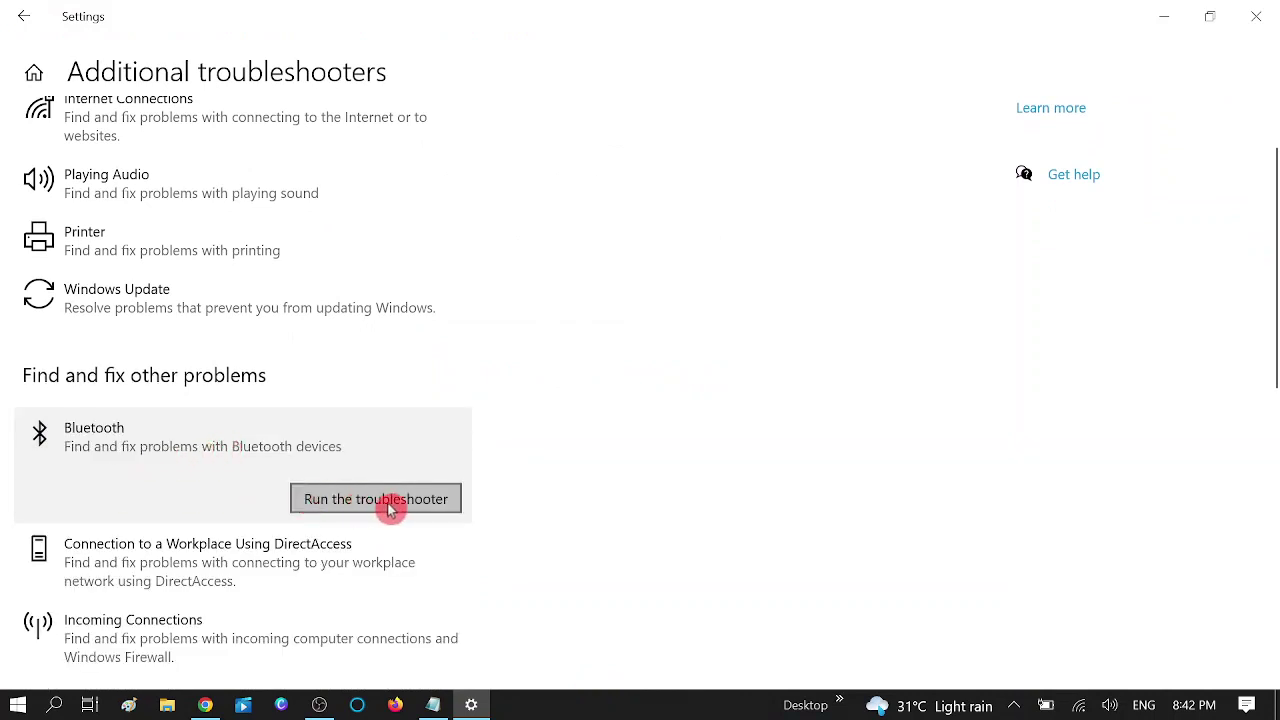
{"action": "left_click", "coordinate": [410, 500]}
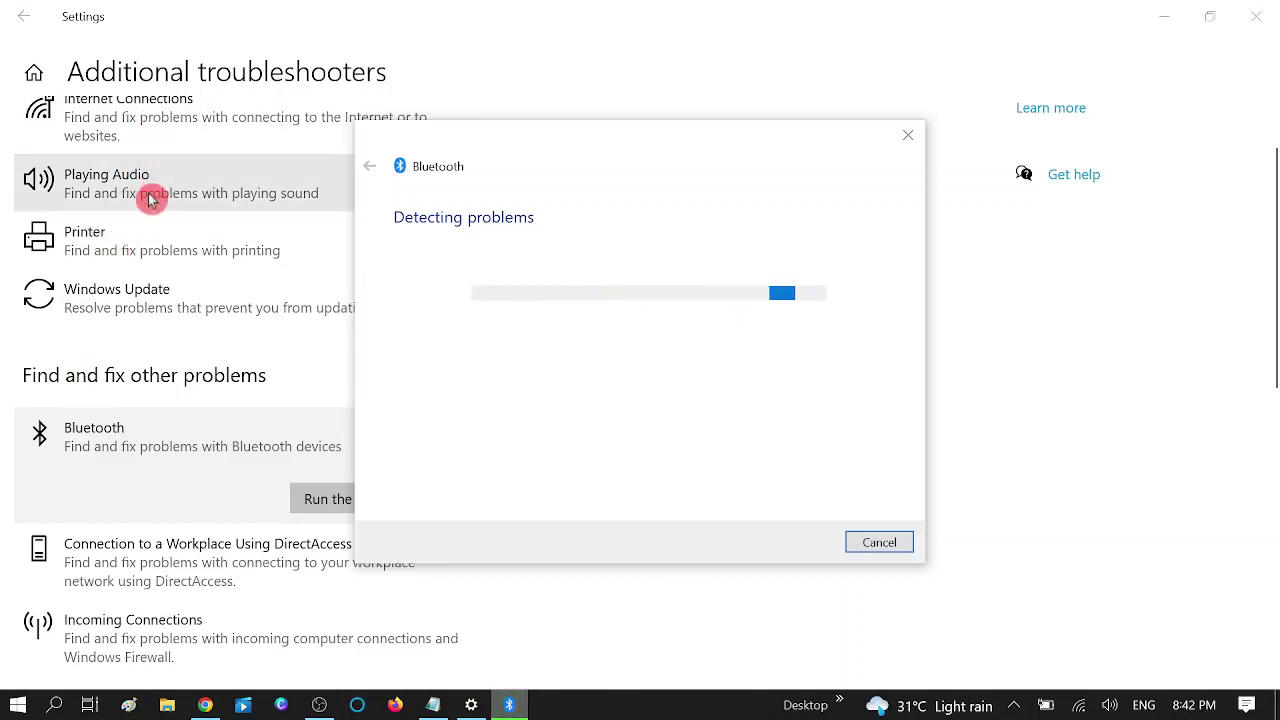
{"action": "scroll", "coordinate": [140, 230], "scroll_direction": "up", "scroll_amount": 1}
{"action": "scroll", "coordinate": [140, 283], "scroll_direction": "down", "scroll_amount": 3}
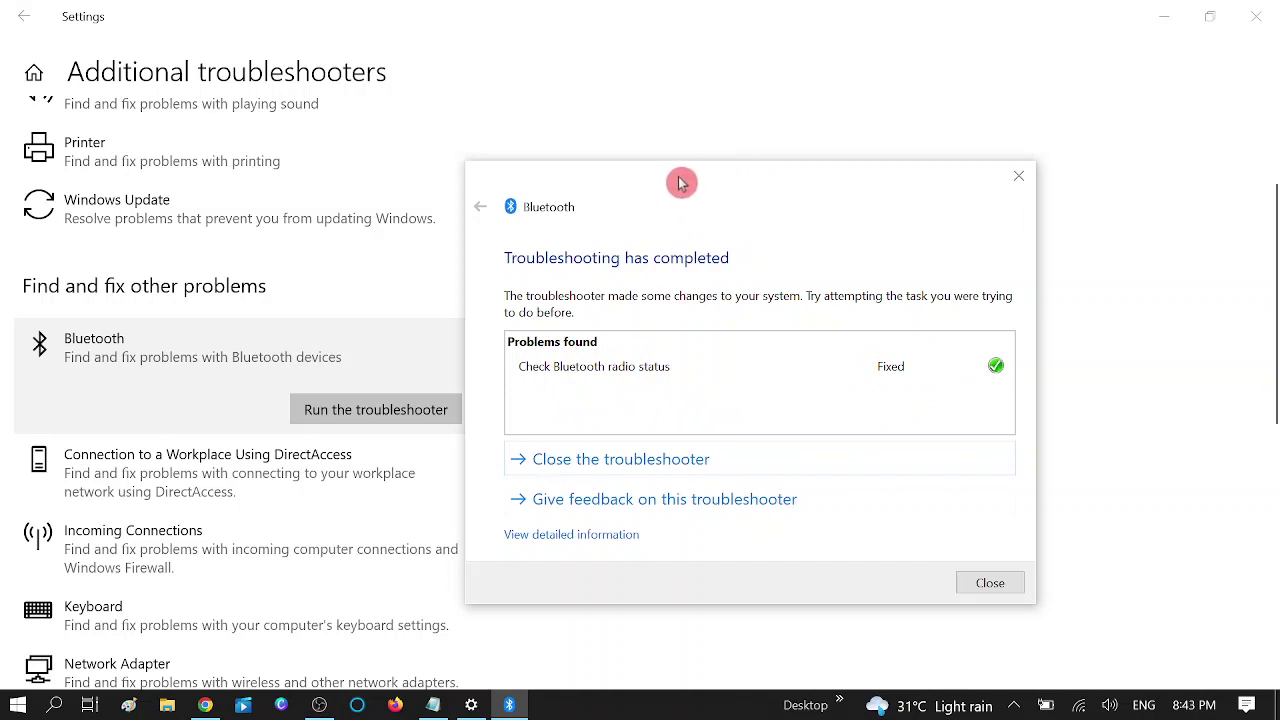
{"action": "left_click", "coordinate": [589, 460]}
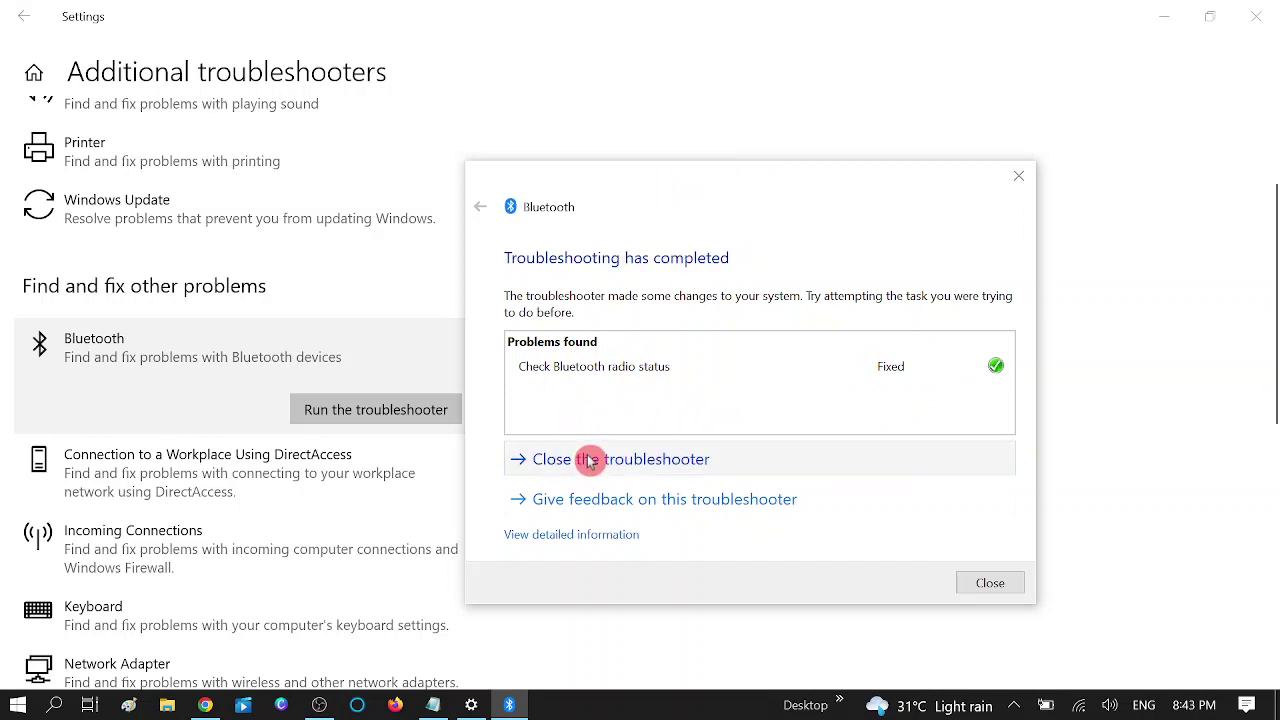
{"action": "left_click", "coordinate": [1259, 18]}
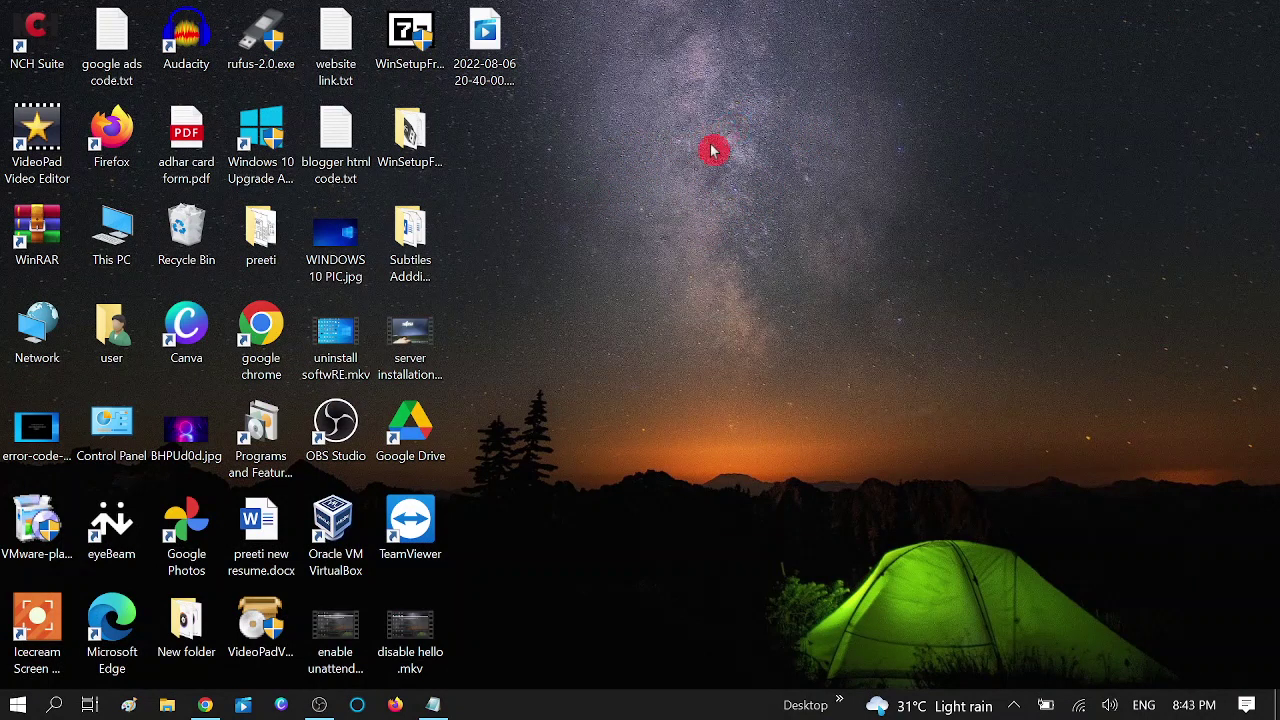
Open the Services console by running services.msc from the Run dialog.
{"action": "key", "text": "super+r"}
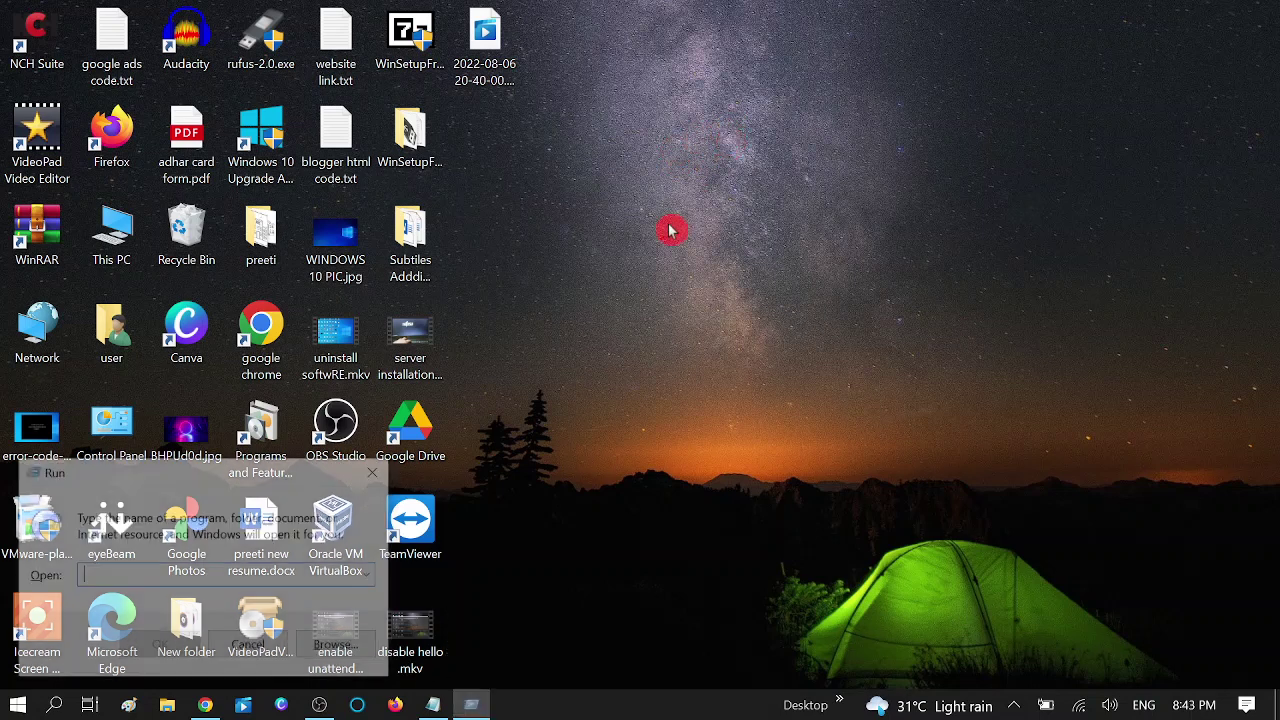
{"action": "left_click_drag", "start_coordinate": [210, 469], "coordinate": [652, 238]}
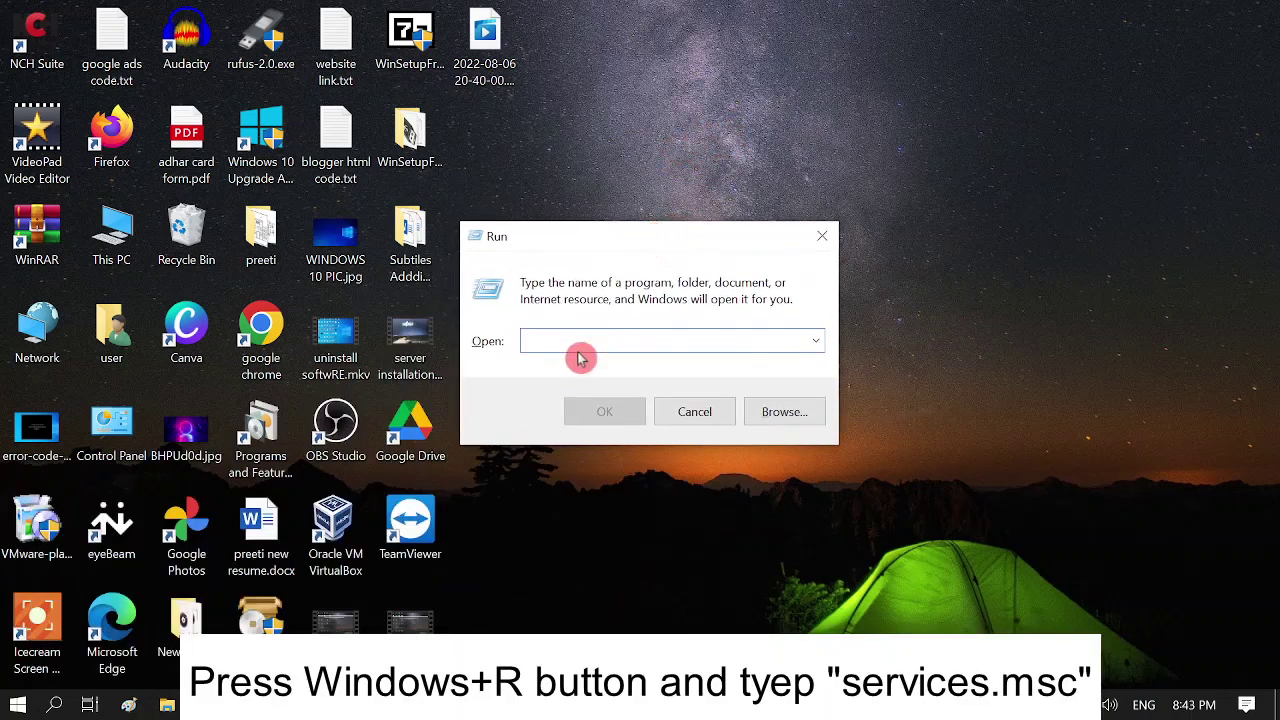
{"action": "type", "text": "servi"}
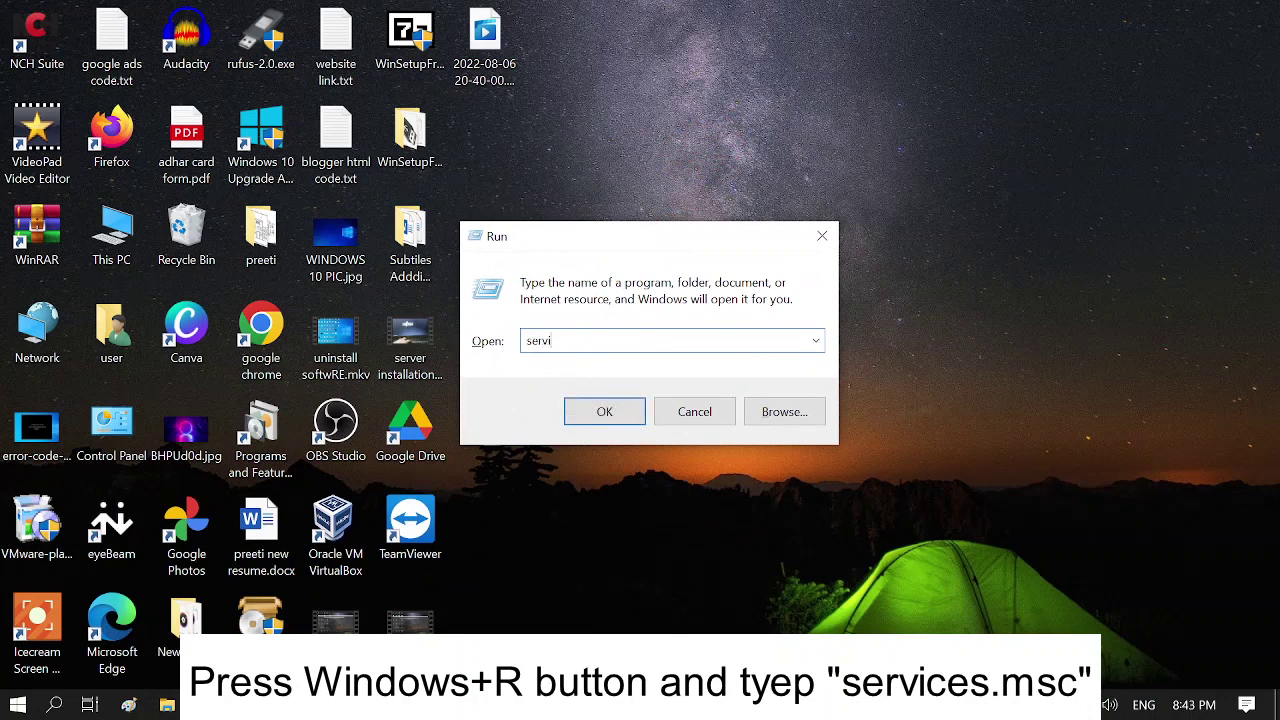
{"action": "type", "text": "ces.msc"}
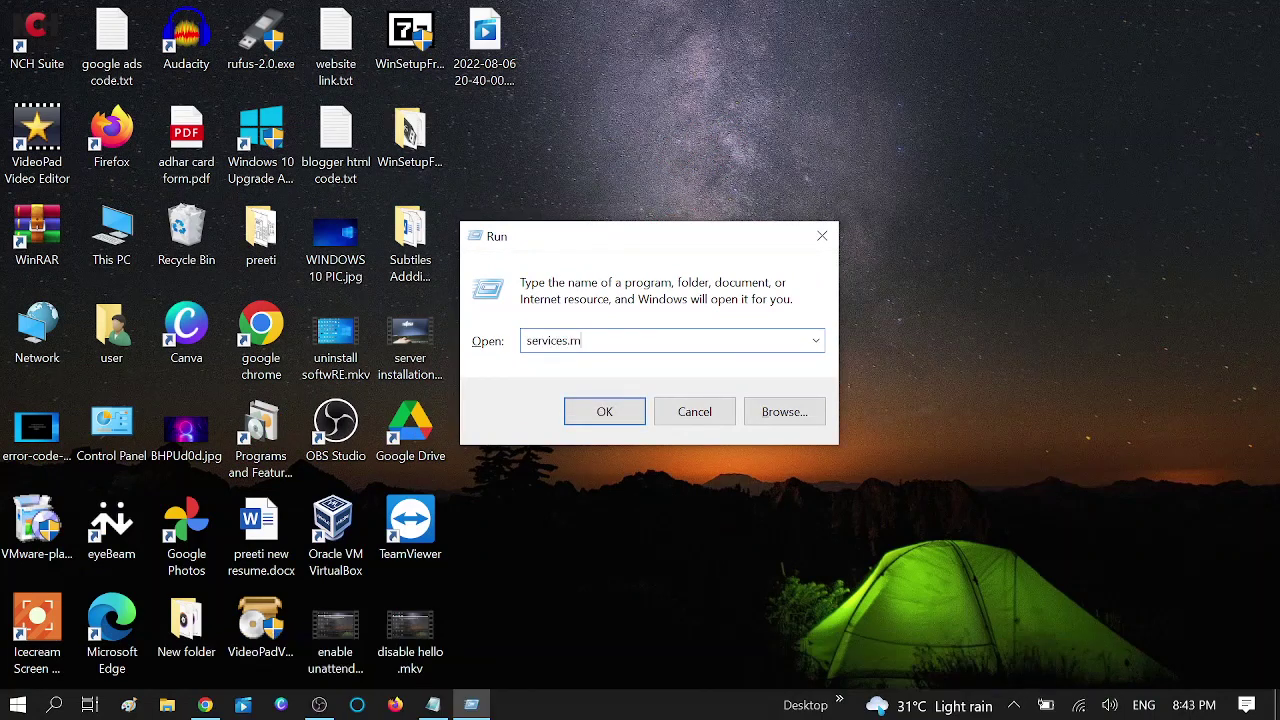
{"action": "left_click", "coordinate": [605, 413]}
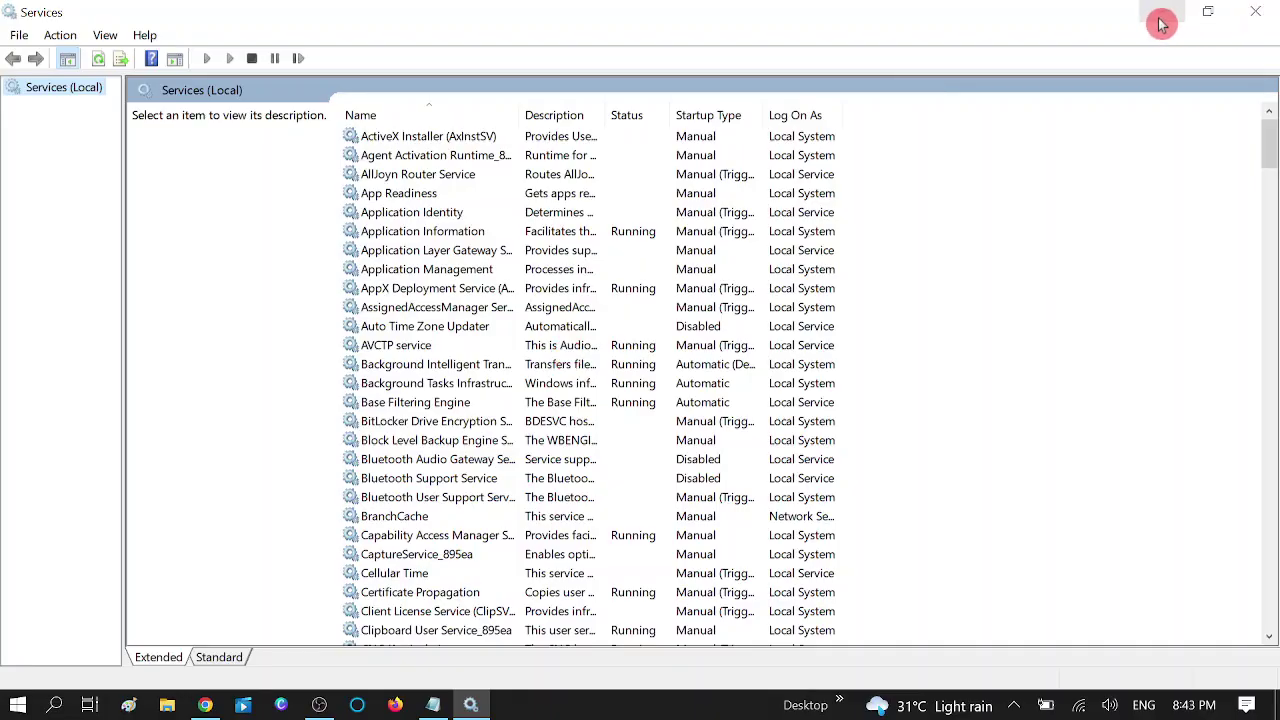
Minimize the Services console, look up the Services app through Windows search, and return to the open console.
{"action": "left_click", "coordinate": [1160, 18]}
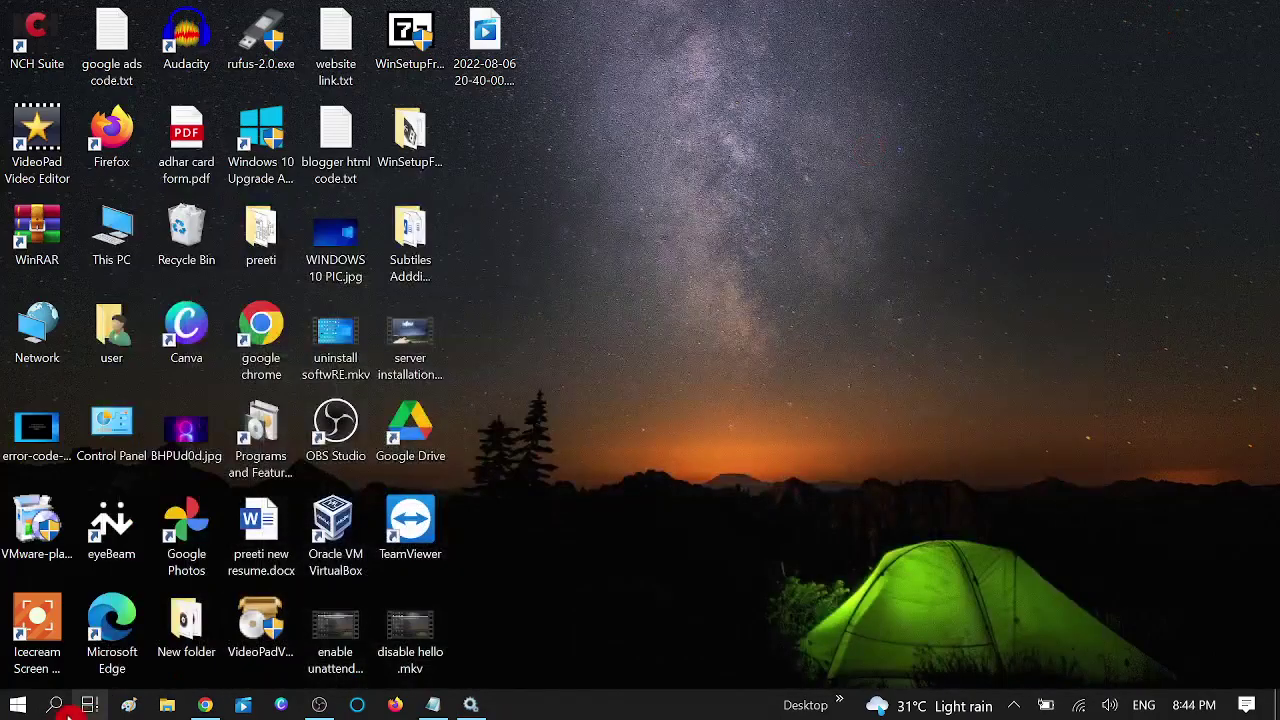
{"action": "left_click", "coordinate": [55, 706]}
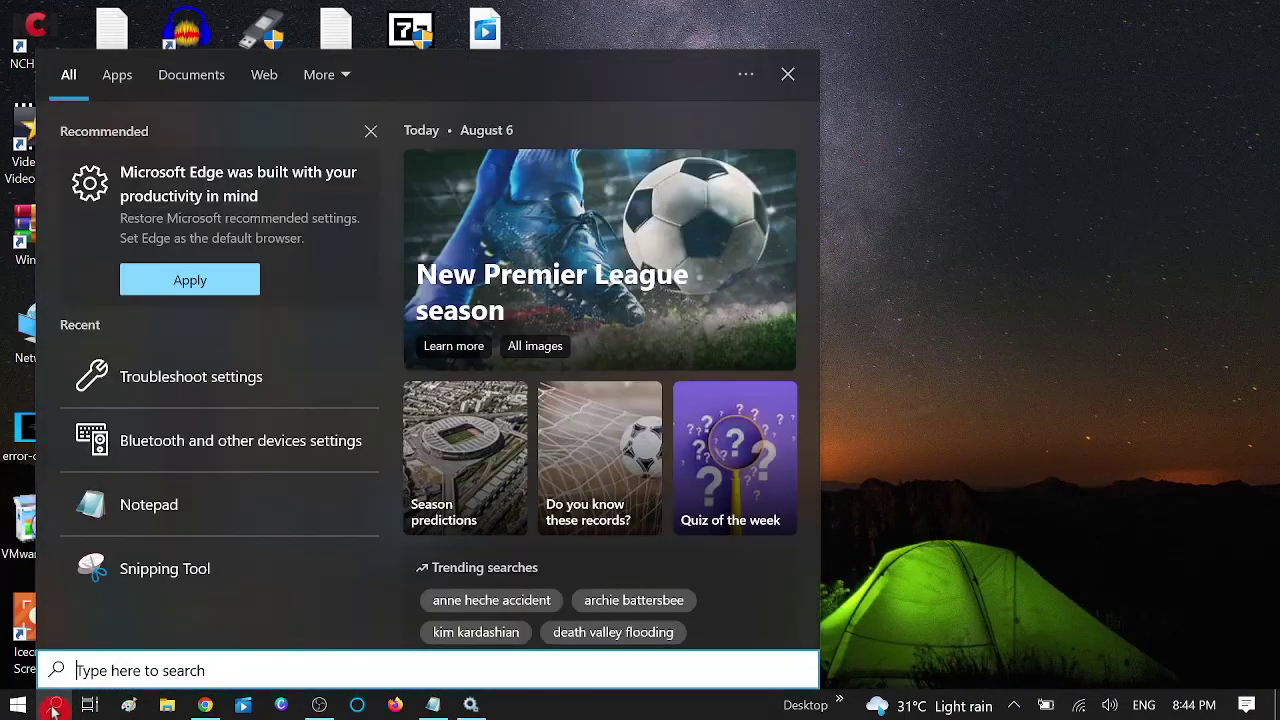
{"action": "type", "text": "serv"}
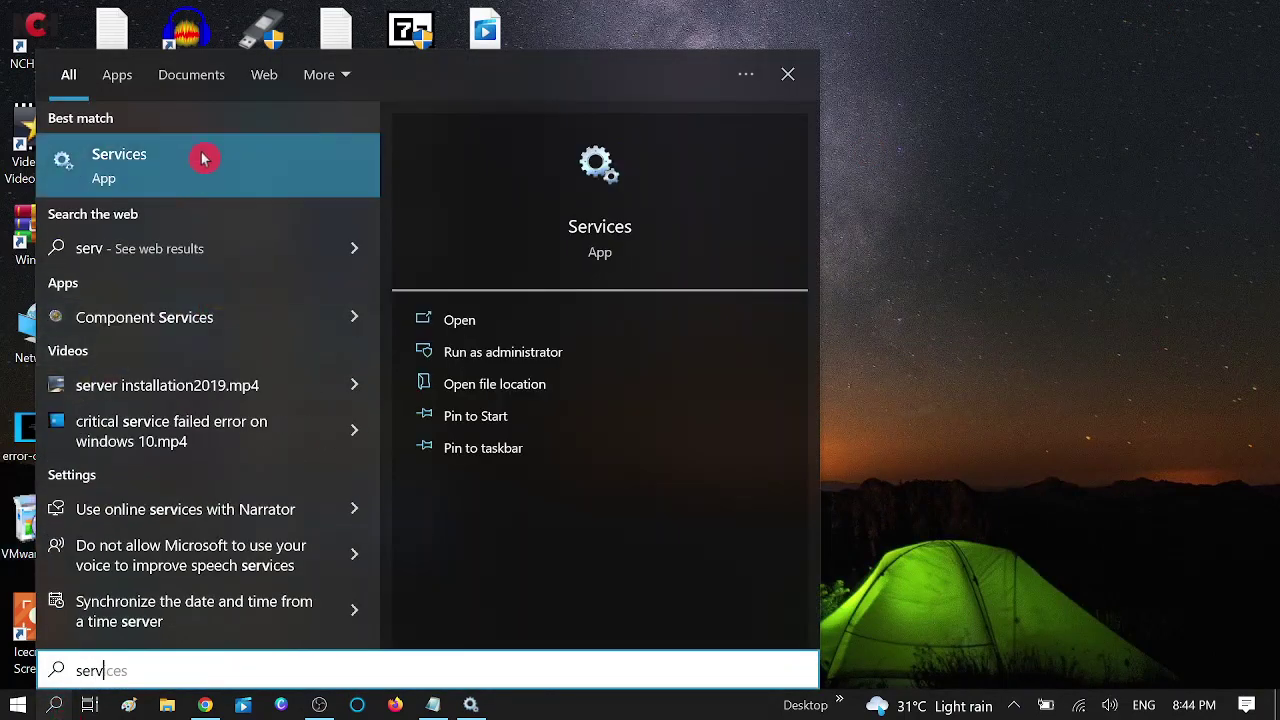
{"action": "left_click", "coordinate": [471, 705]}
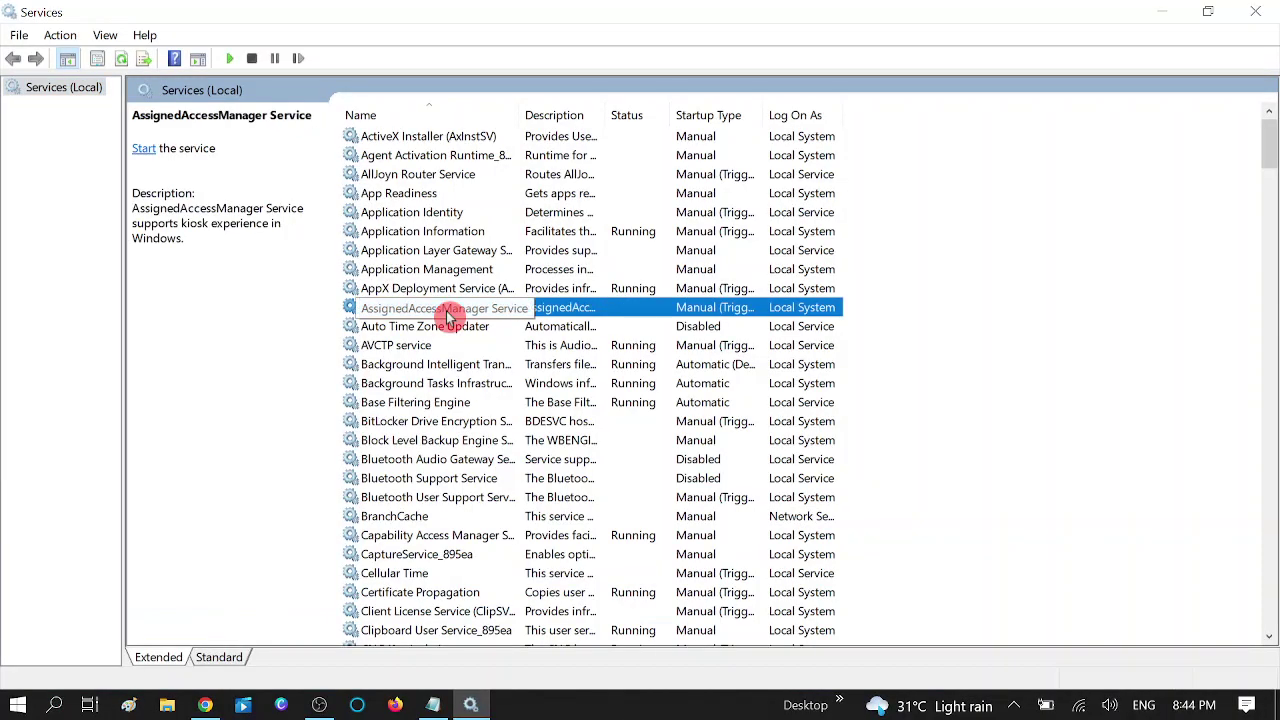
Select Bluetooth Audio Gateway Service in the services list and widen the Name column to show full service names.
{"action": "key", "text": "Down"}
{"action": "key", "text": "Down"}
{"action": "key", "text": "Down"}
{"action": "key", "text": "Down"}
{"action": "key", "text": "Down"}
{"action": "key", "text": "Down"}
{"action": "key", "text": "Down"}
{"action": "key", "text": "Down"}
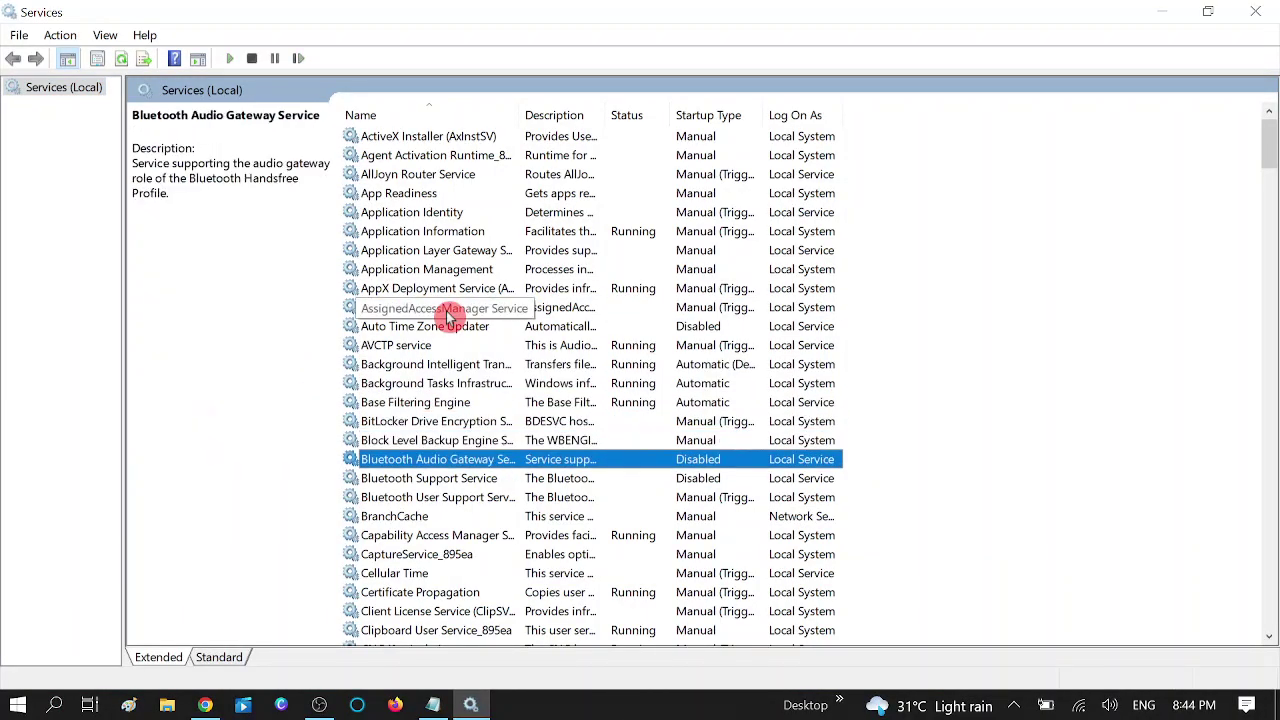
{"action": "left_click_drag", "start_coordinate": [520, 115], "coordinate": [641, 117]}
{"action": "scroll", "coordinate": [554, 251], "scroll_direction": "down", "scroll_amount": 1}
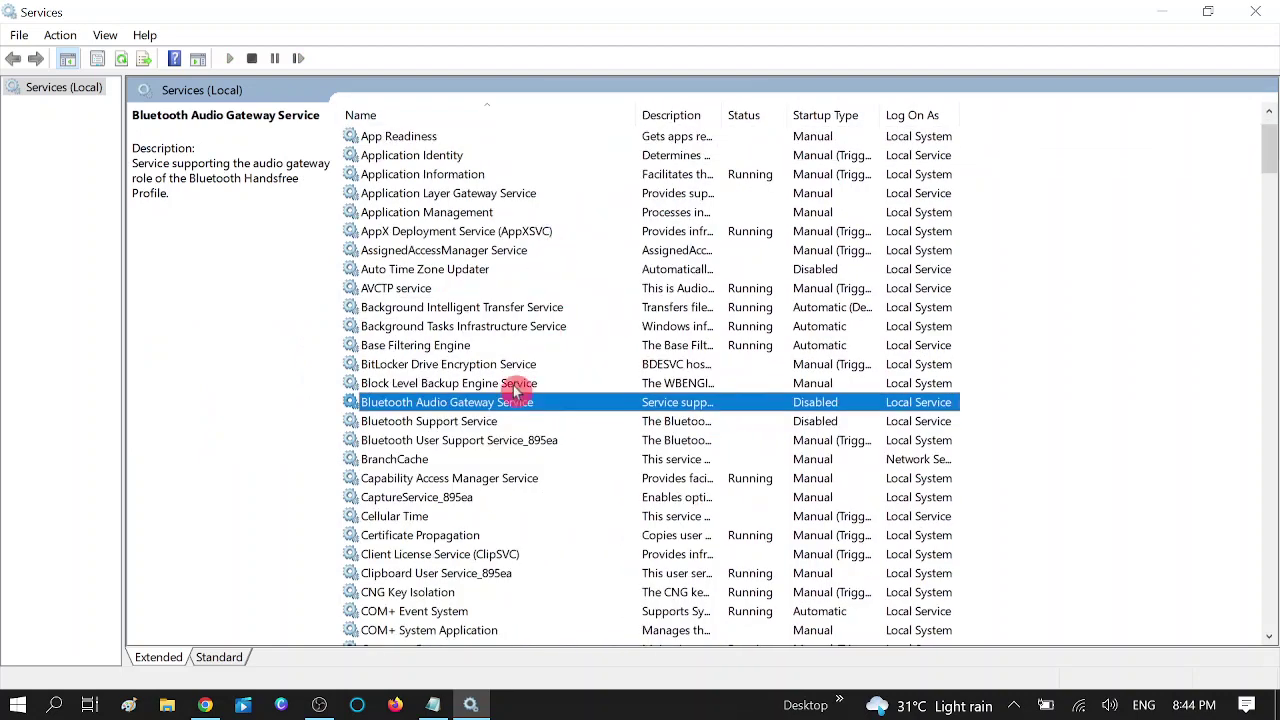
{"action": "key", "text": "Up"}
{"action": "key", "text": "Down"}
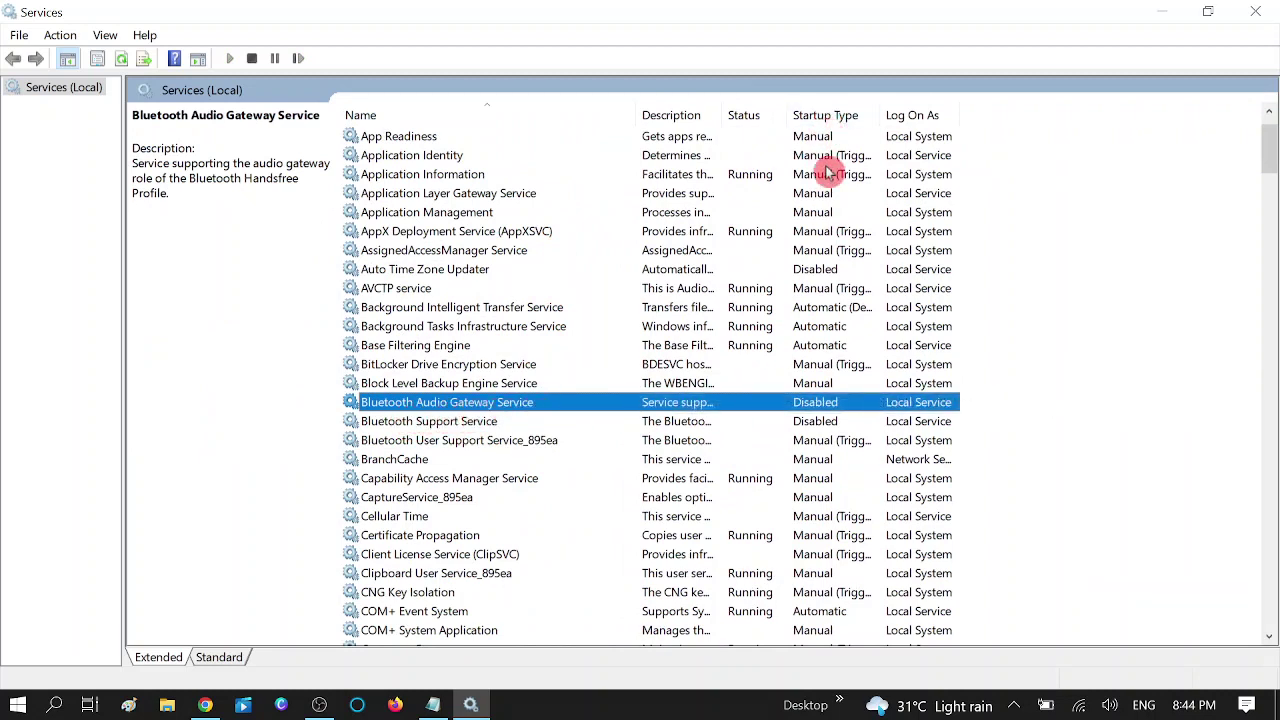
Set the startup type of Bluetooth Audio Gateway Service to Automatic and apply the change.
{"action": "double_click", "coordinate": [537, 404]}
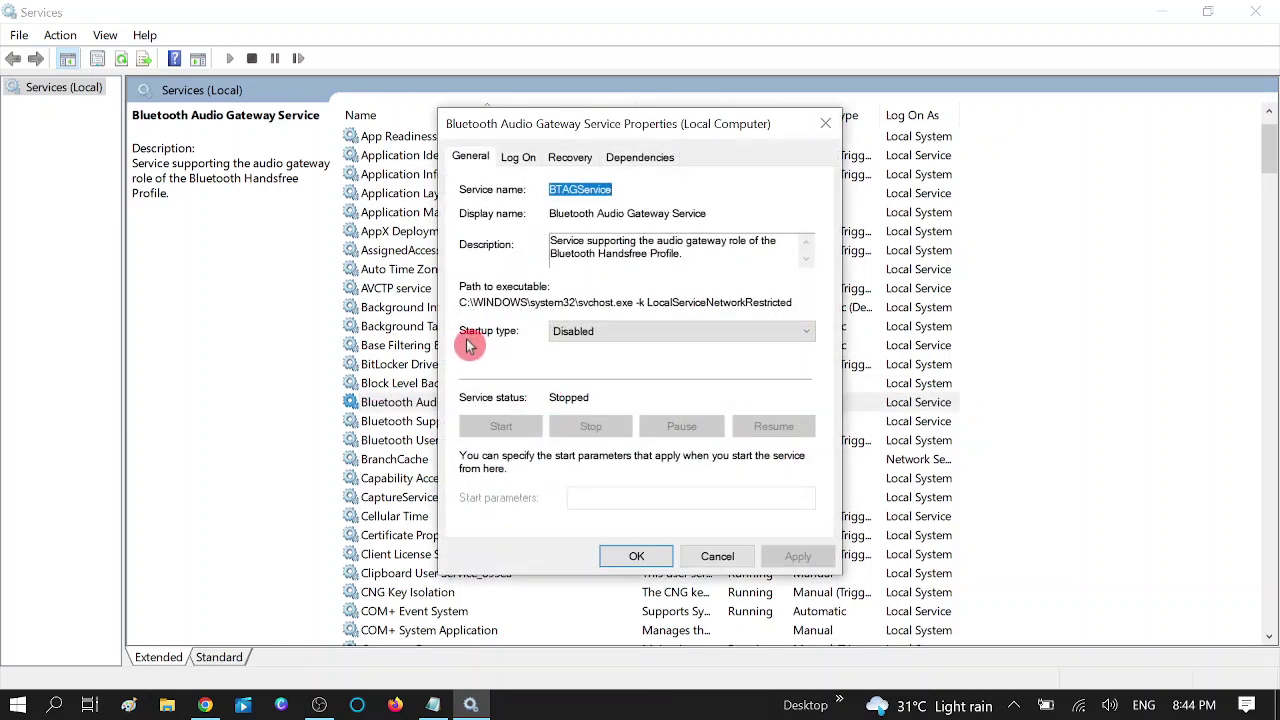
{"action": "left_click", "coordinate": [658, 340]}
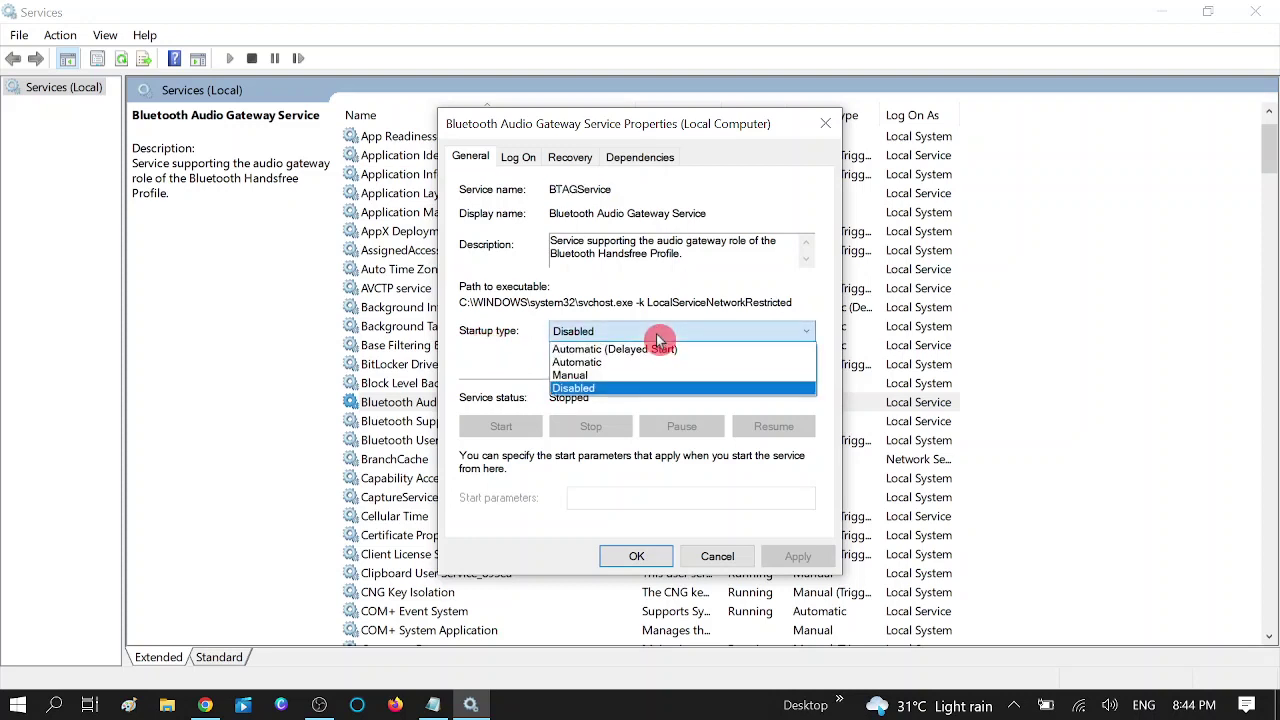
{"action": "left_click", "coordinate": [604, 369]}
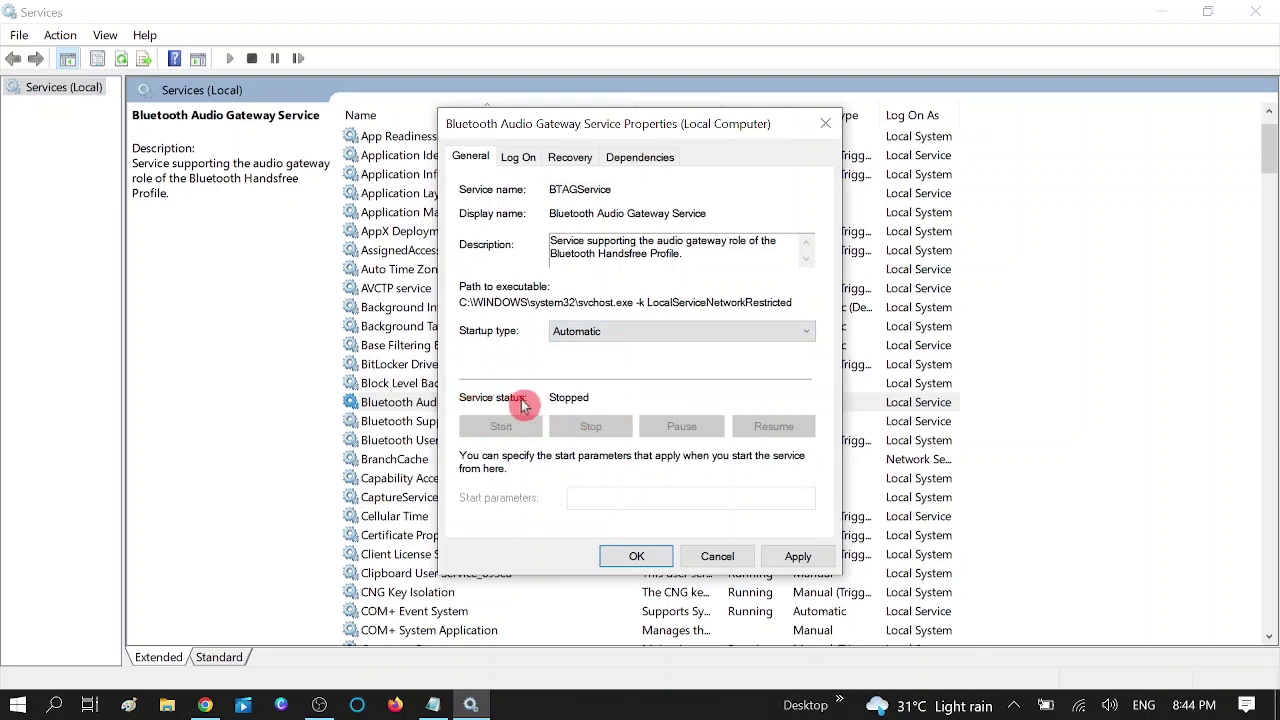
{"action": "left_click", "coordinate": [800, 558]}
{"action": "left_click", "coordinate": [636, 558]}
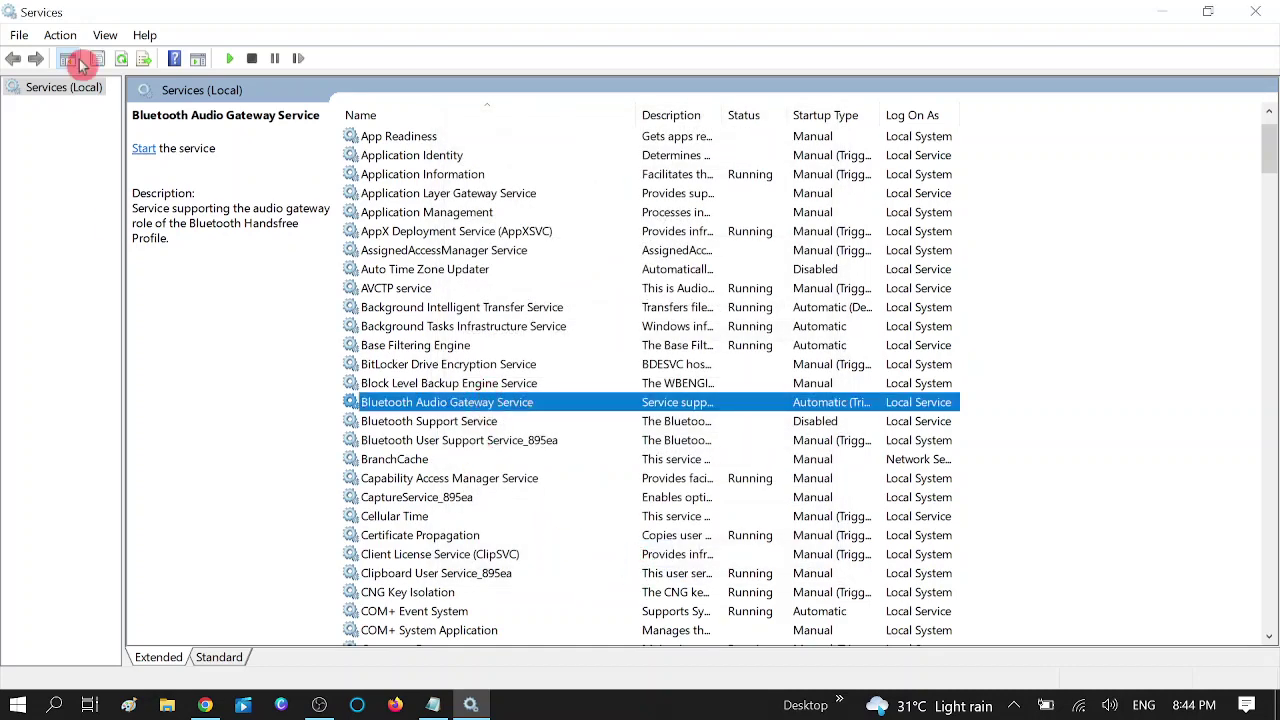
Start the Bluetooth Audio Gateway Service.
{"action": "left_click", "coordinate": [144, 150]}
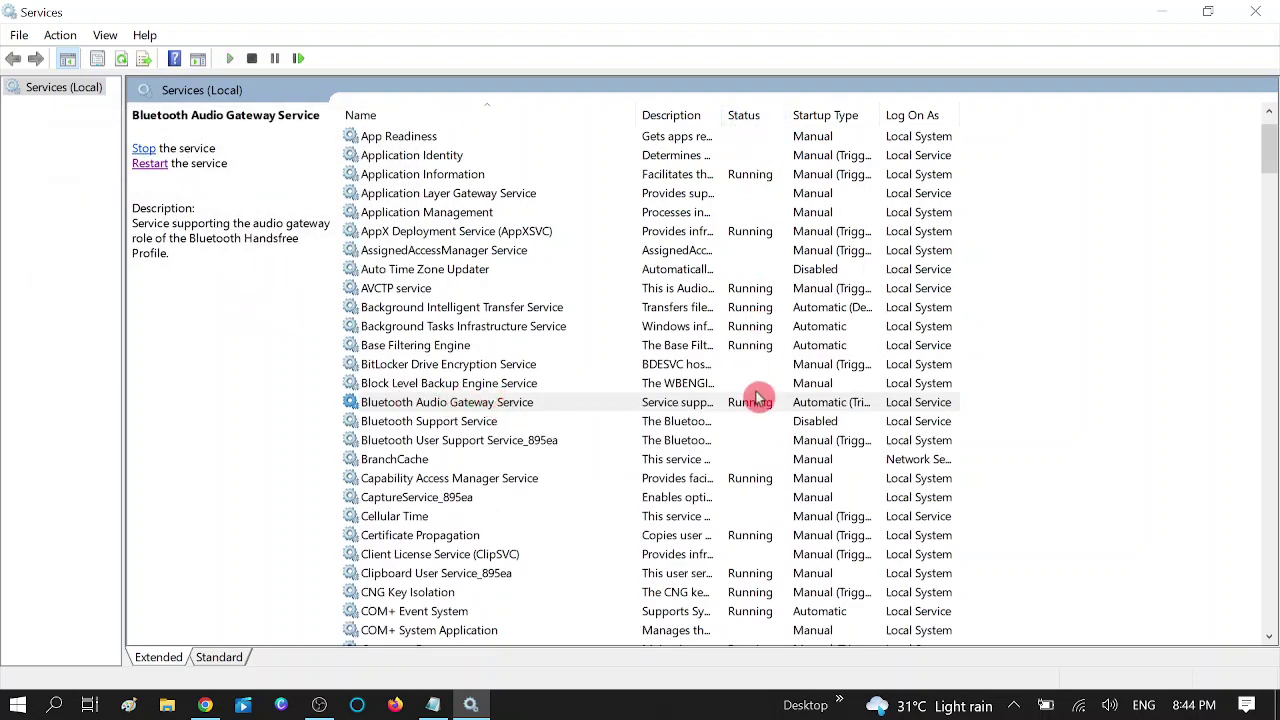
Set the startup type of Bluetooth Support Service to Automatic, apply it, and start the service.
{"action": "left_click", "coordinate": [429, 421]}
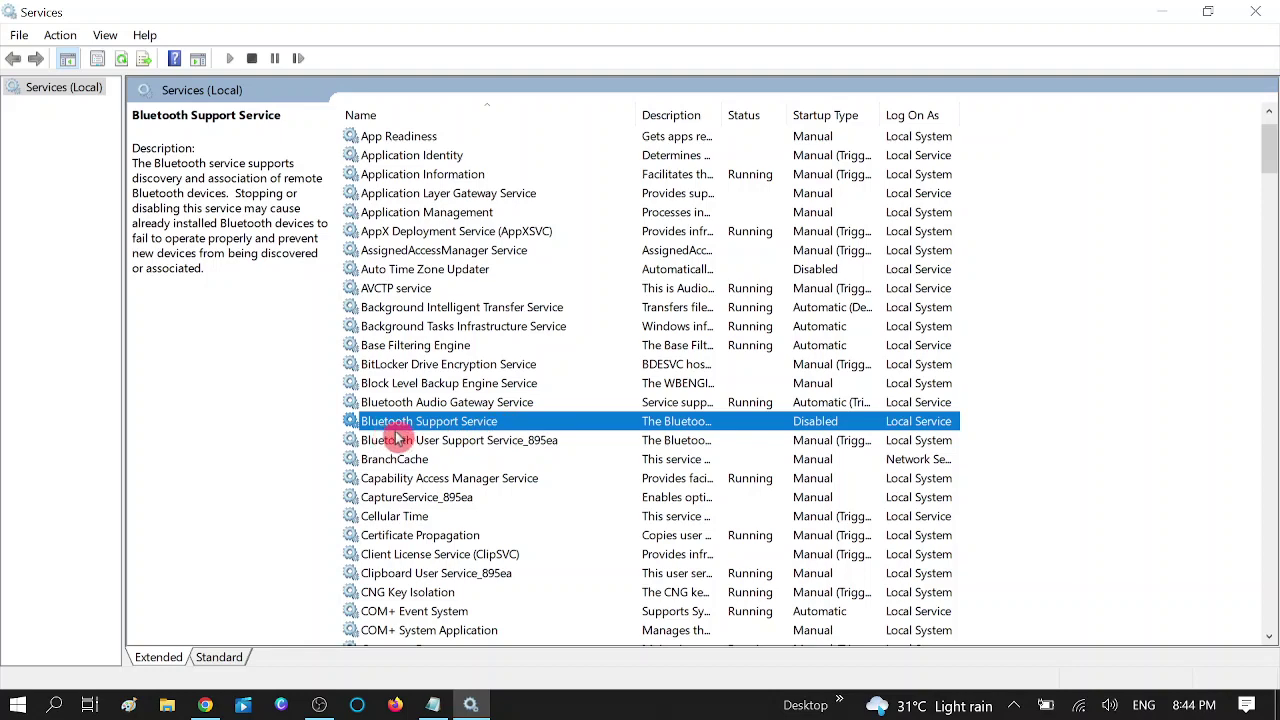
{"action": "double_click", "coordinate": [518, 425]}
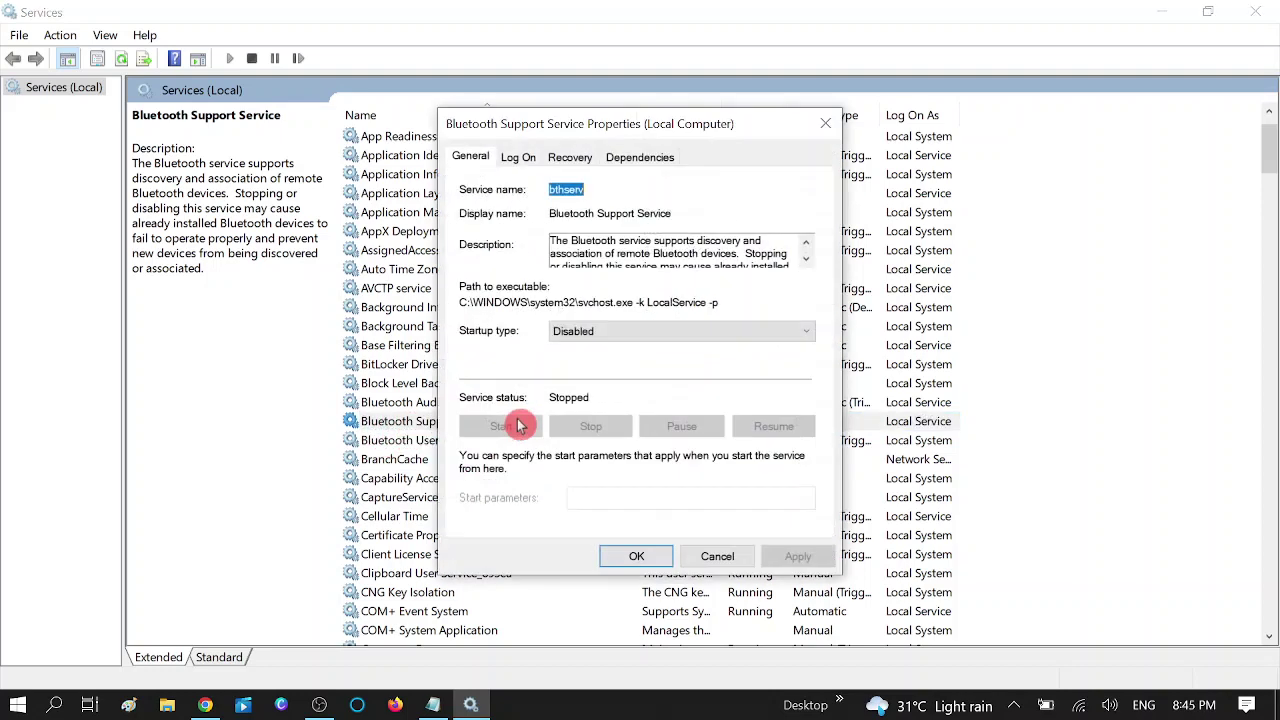
{"action": "left_click", "coordinate": [617, 331]}
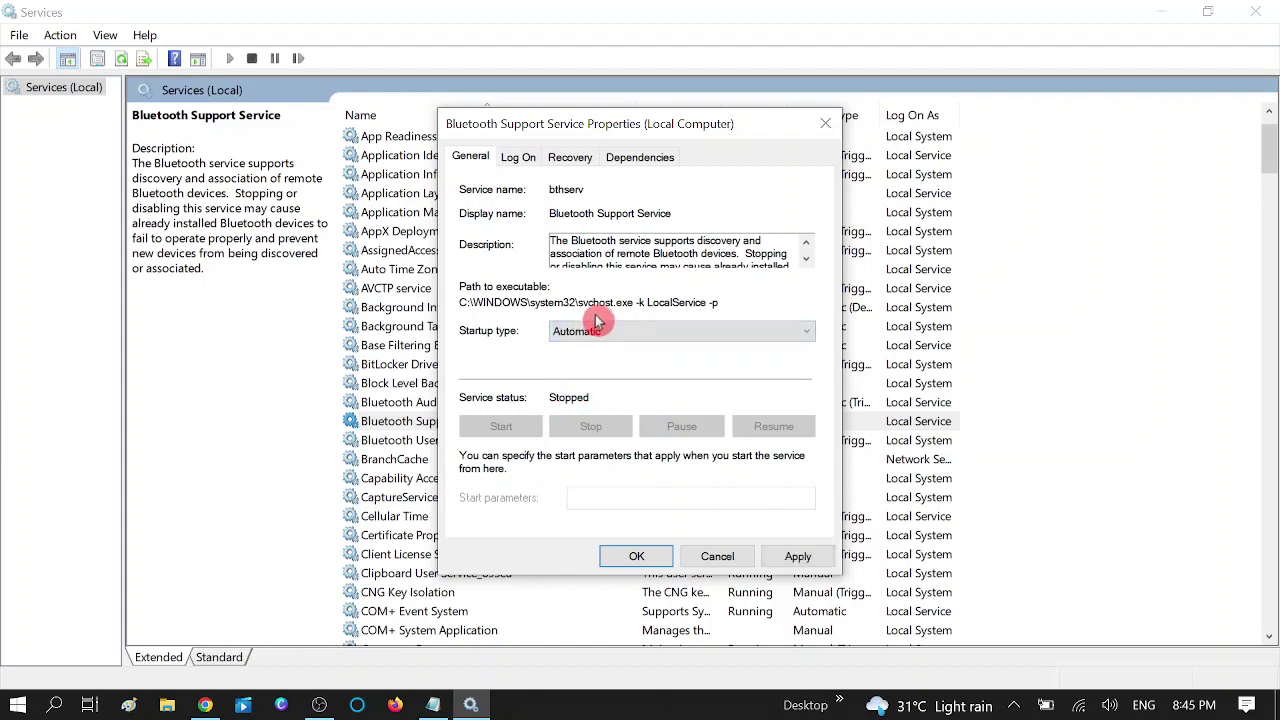
{"action": "left_click", "coordinate": [806, 560]}
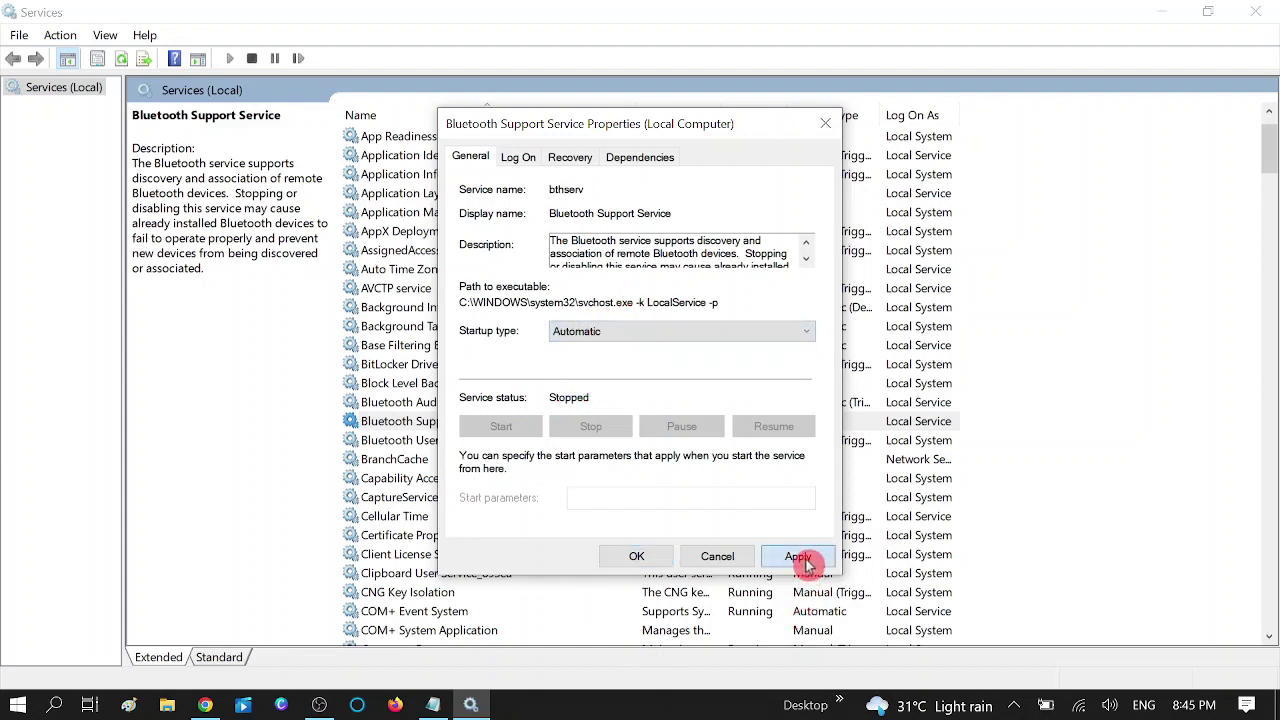
{"action": "left_click", "coordinate": [636, 560]}
{"action": "left_click", "coordinate": [557, 426]}
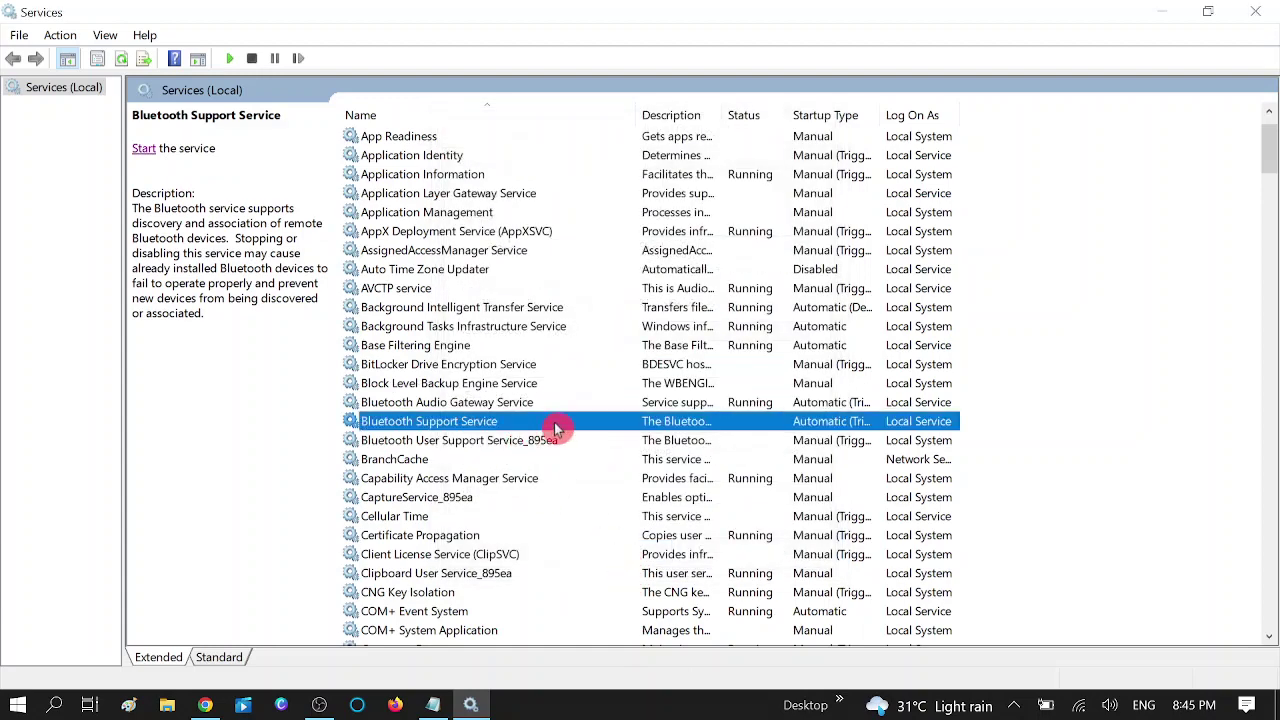
{"action": "left_click", "coordinate": [144, 150]}
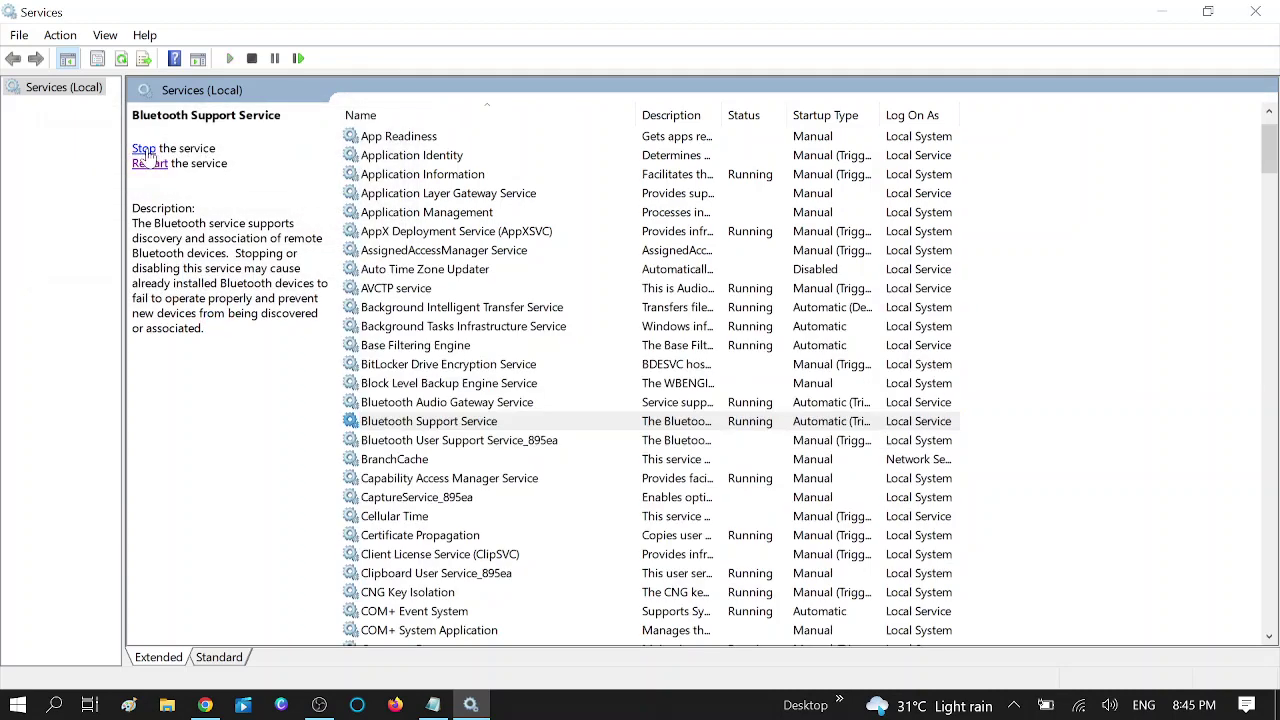
Open the properties of Bluetooth User Support Service_895ea and start the service.
{"action": "left_click", "coordinate": [468, 446]}
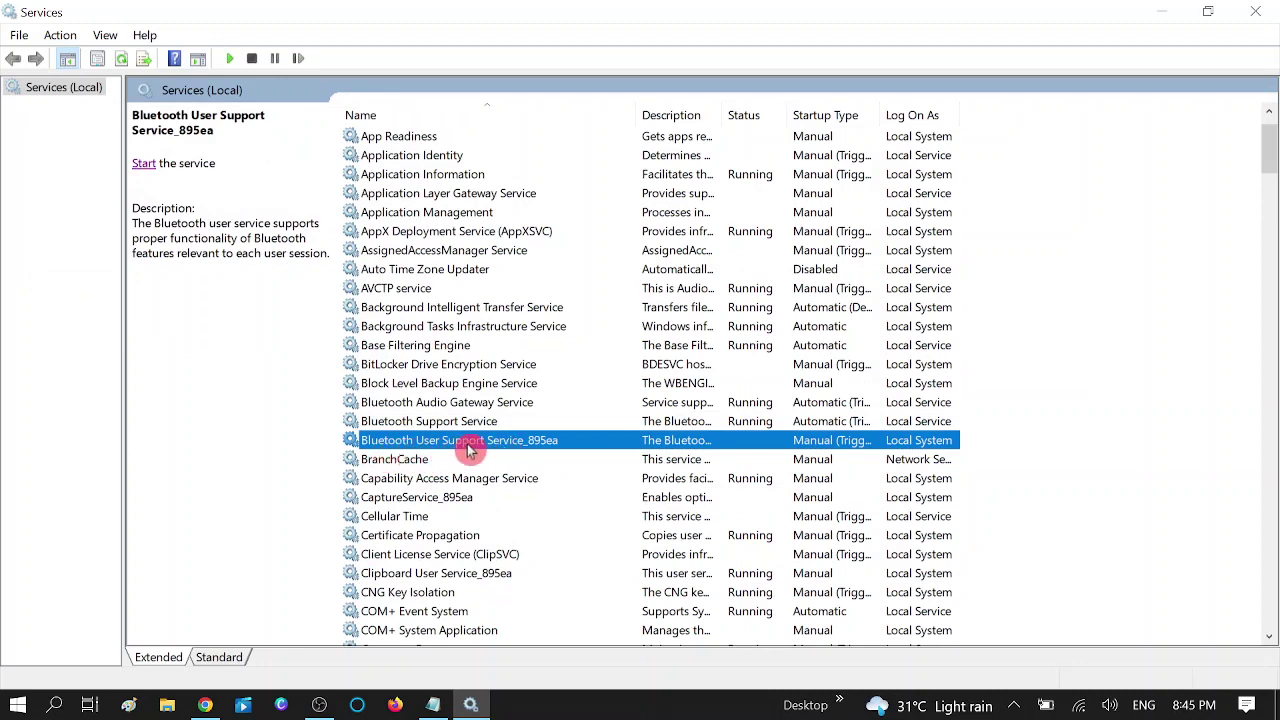
{"action": "double_click", "coordinate": [535, 447]}
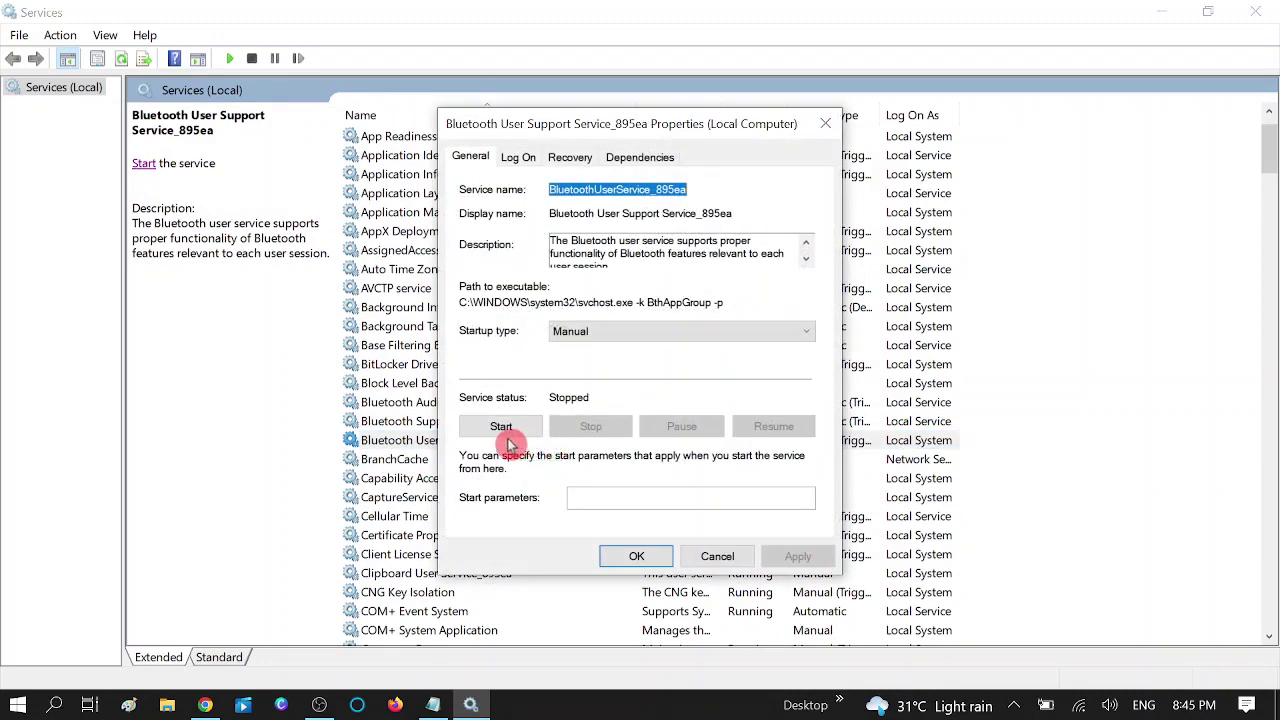
{"action": "left_click", "coordinate": [502, 428]}
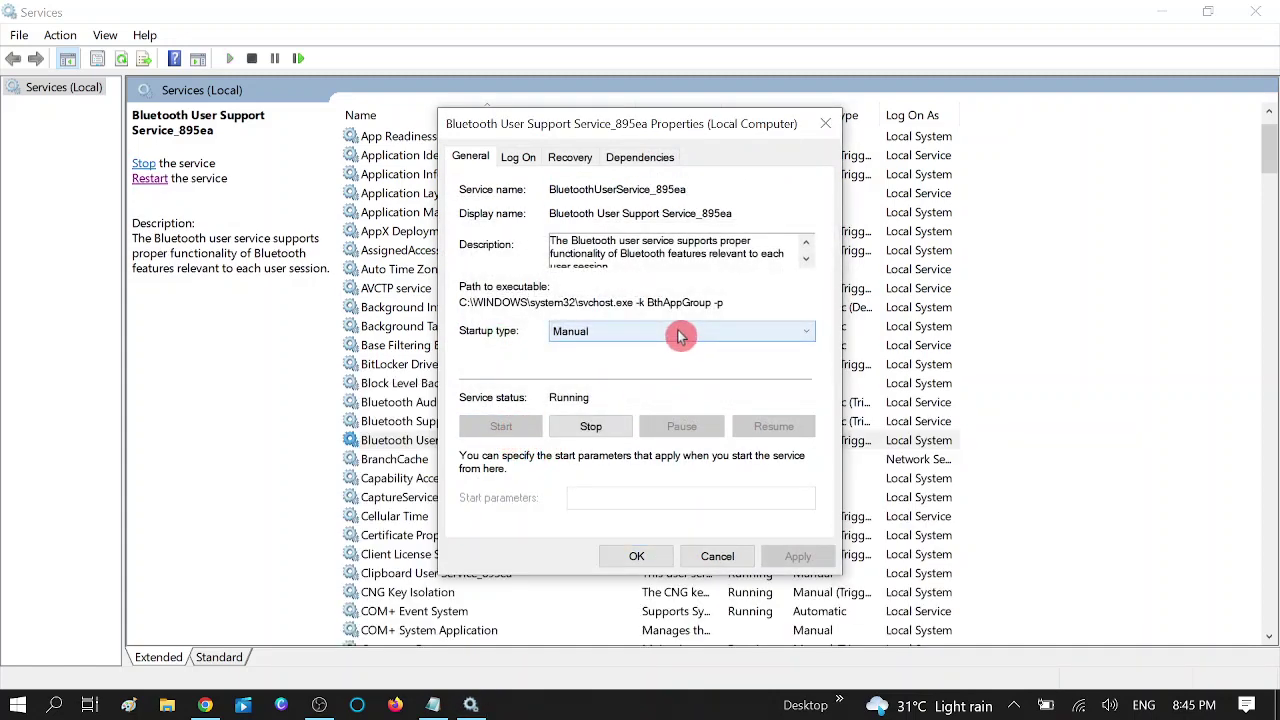
Try to set the startup type of Bluetooth User Support Service_895ea to Automatic (Delayed Start).
{"action": "left_click", "coordinate": [679, 336]}
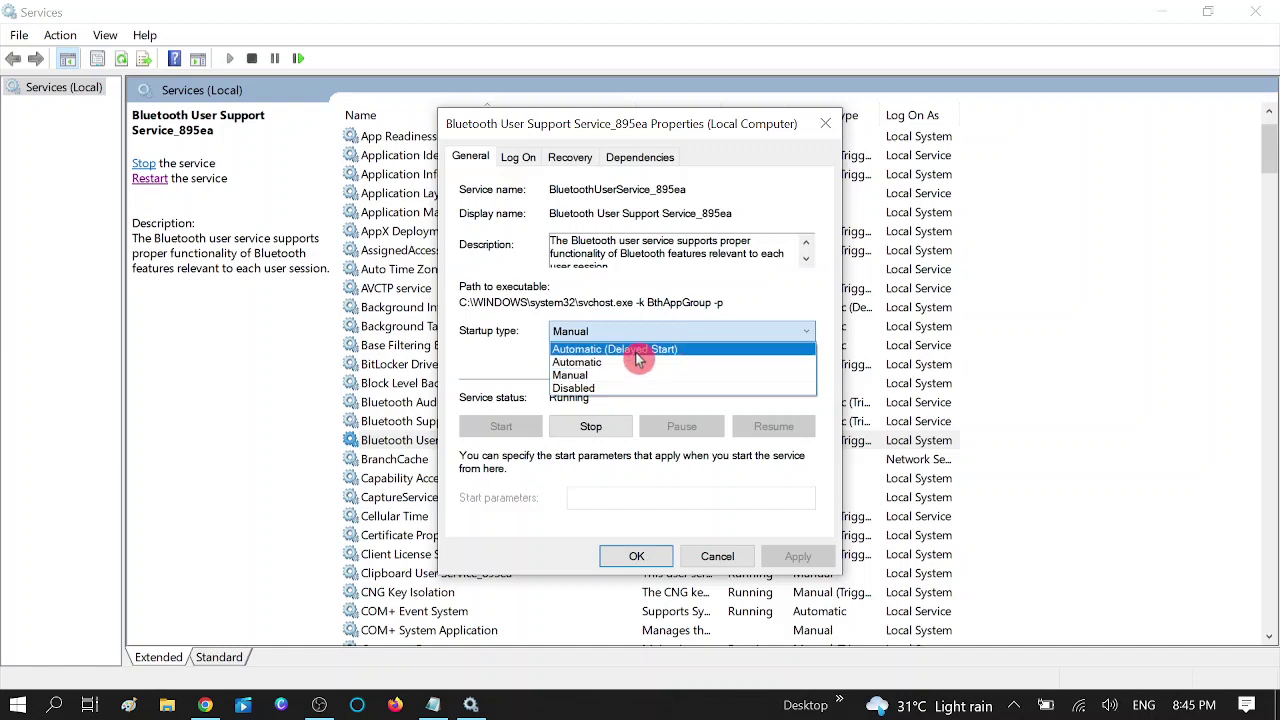
{"action": "left_click", "coordinate": [635, 352]}
{"action": "left_click", "coordinate": [797, 556]}
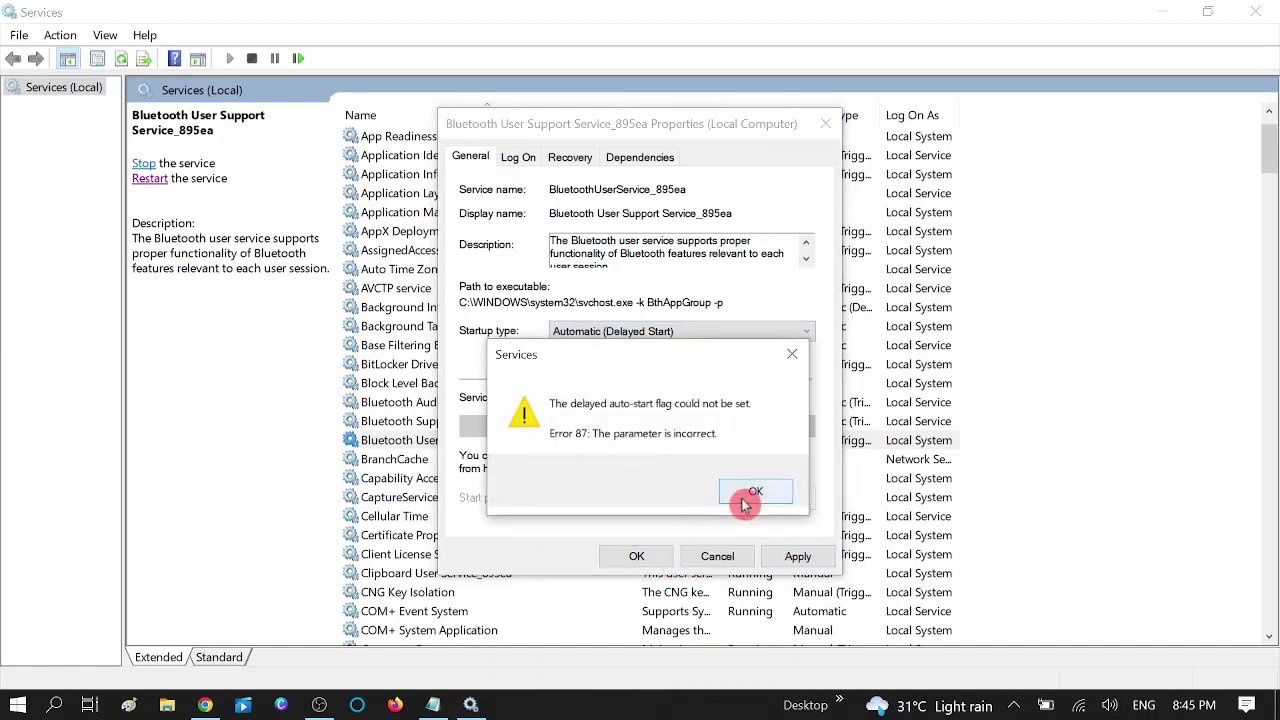
{"action": "left_click", "coordinate": [752, 492]}
Set the startup type of Bluetooth User Support Service_895ea to Manual, apply it, and close its properties.
{"action": "left_click", "coordinate": [679, 331]}
{"action": "left_click", "coordinate": [622, 372]}
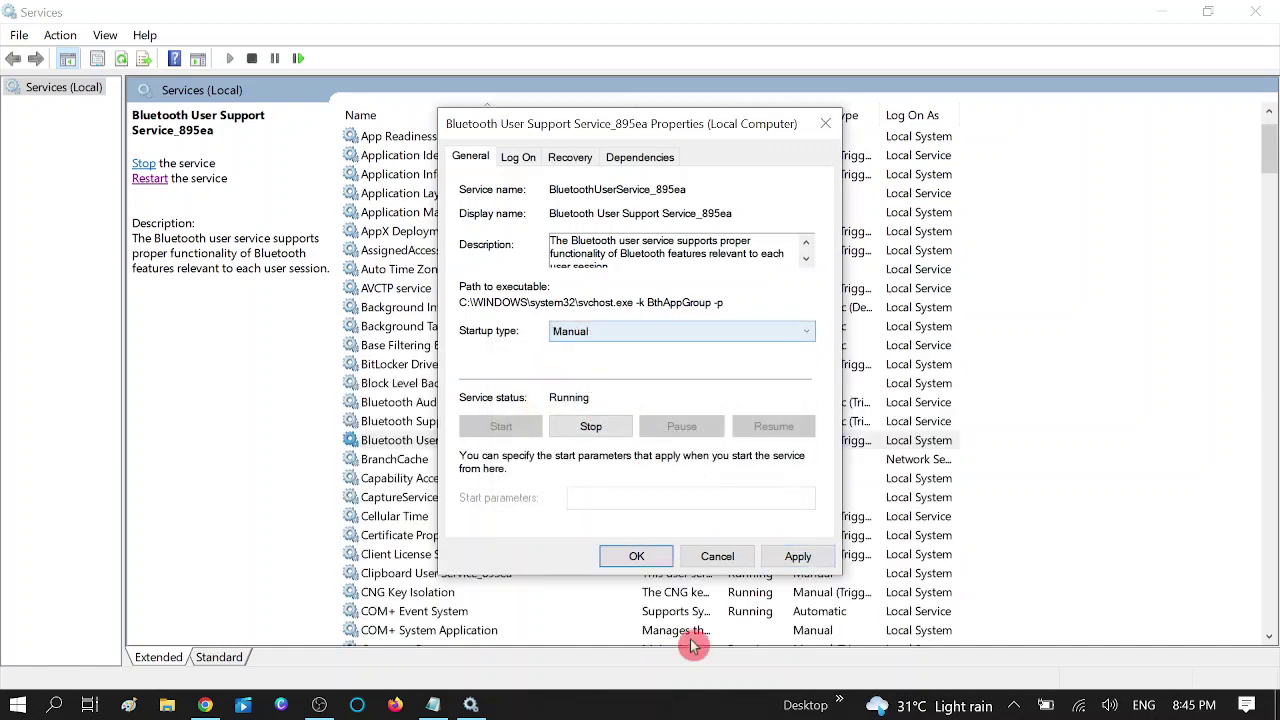
{"action": "left_click", "coordinate": [800, 558]}
{"action": "left_click", "coordinate": [691, 483]}
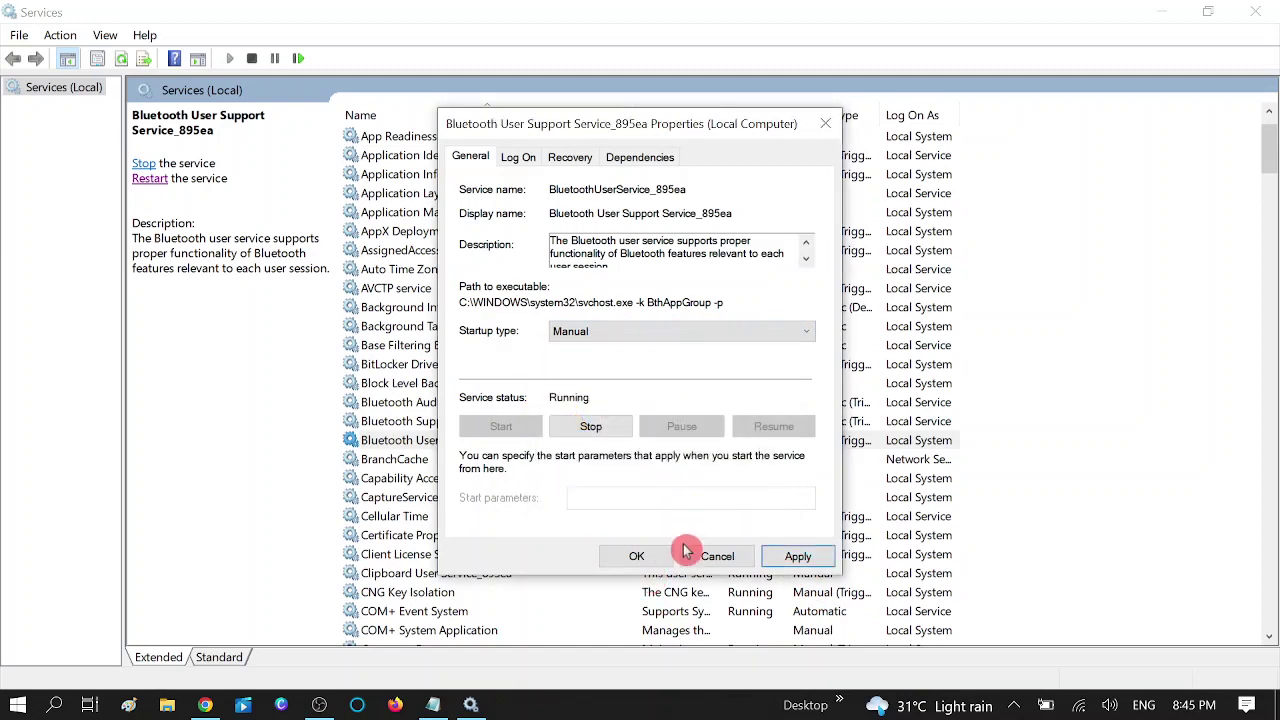
{"action": "left_click", "coordinate": [686, 552]}
Review the status and startup type of the three Bluetooth services, and close the Services console.
{"action": "left_click", "coordinate": [550, 443]}
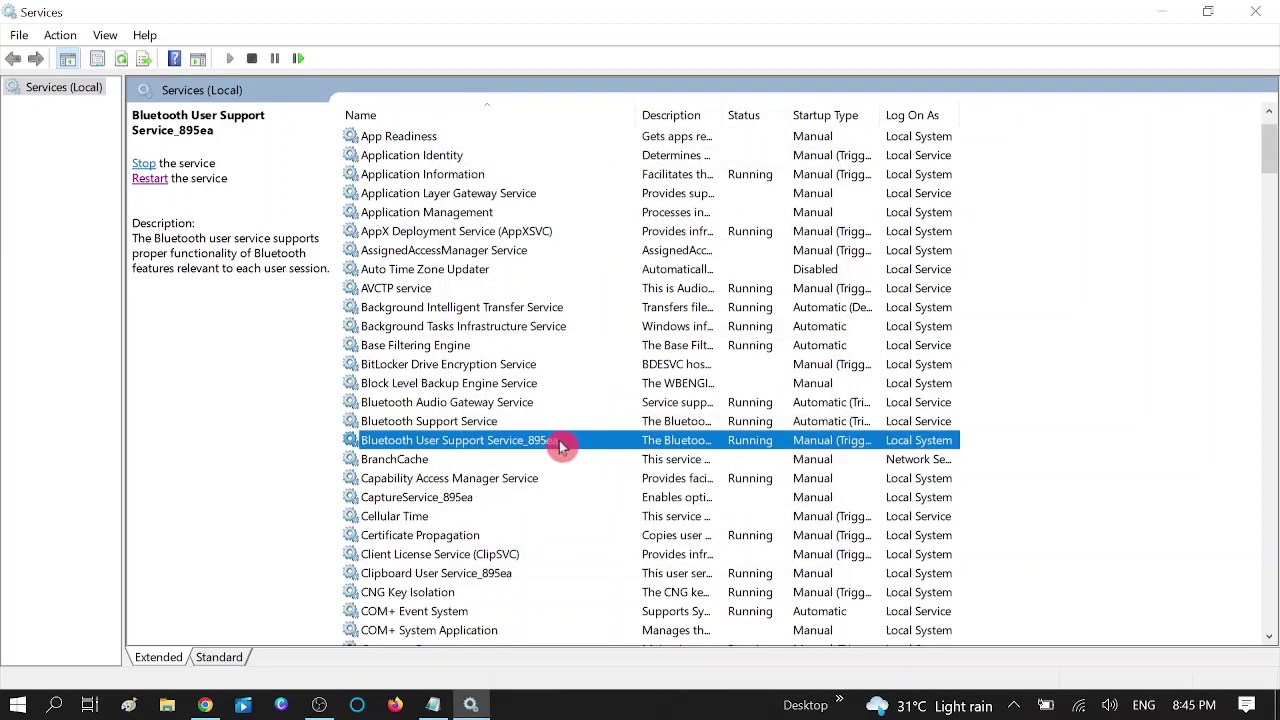
{"action": "left_click", "coordinate": [510, 423]}
{"action": "left_click", "coordinate": [508, 442]}
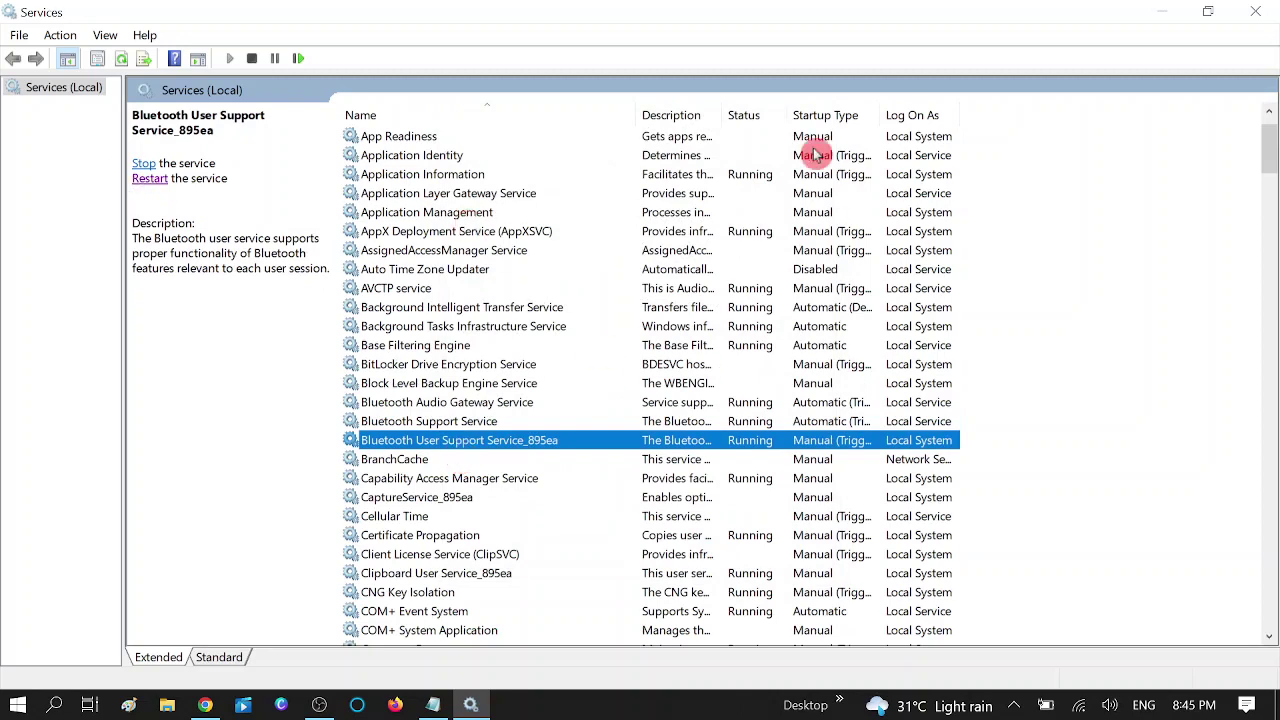
{"action": "left_click", "coordinate": [646, 427]}
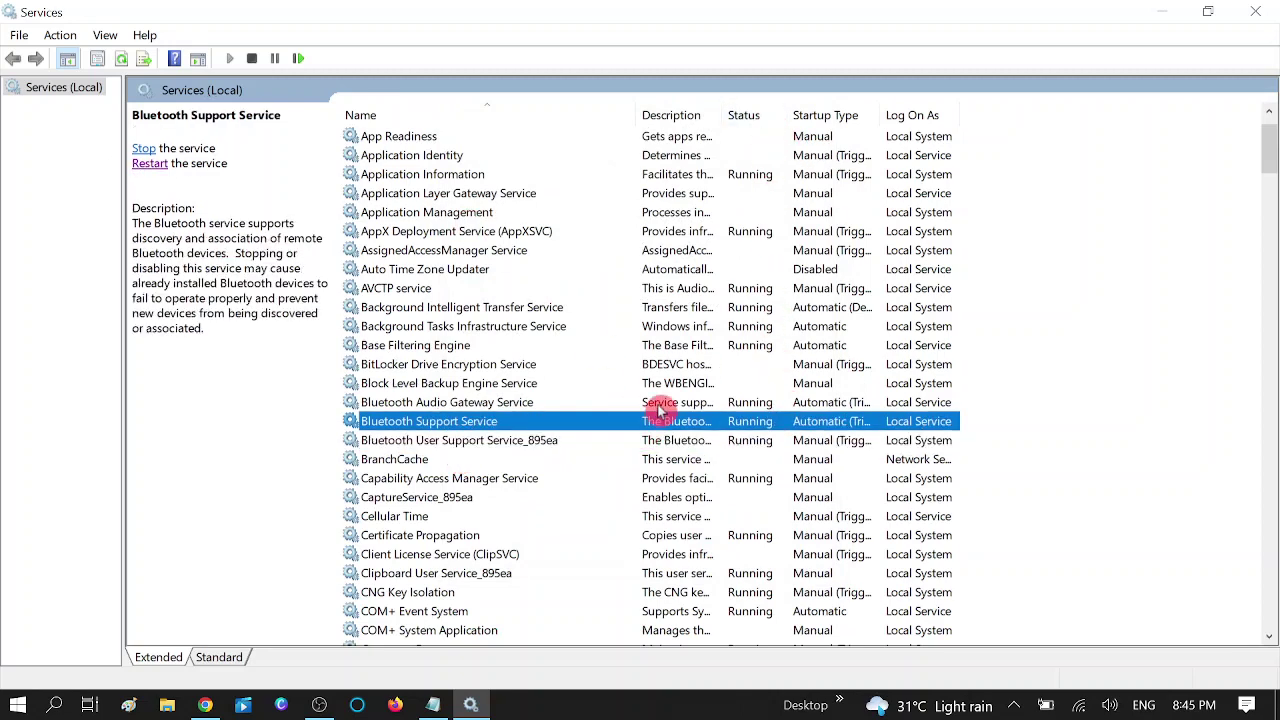
{"action": "left_click", "coordinate": [660, 404]}
{"action": "left_click", "coordinate": [695, 422]}
{"action": "left_click", "coordinate": [697, 442]}
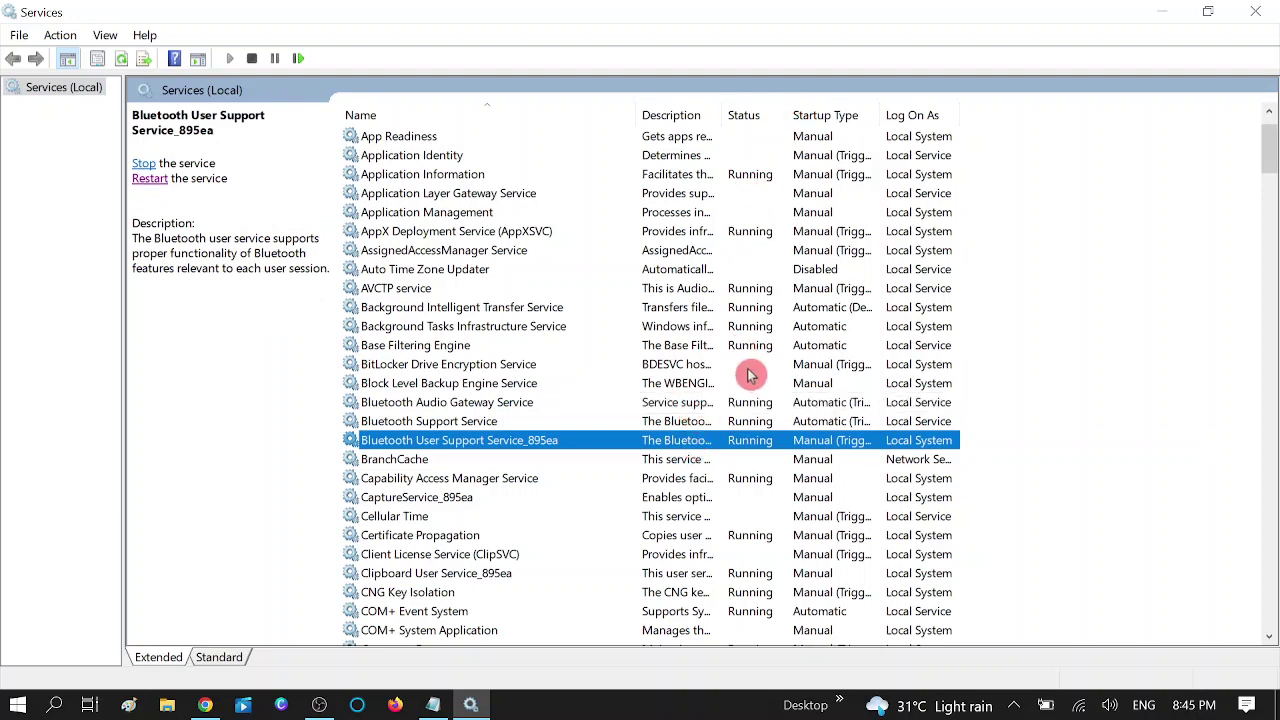
{"action": "left_click", "coordinate": [1250, 14]}
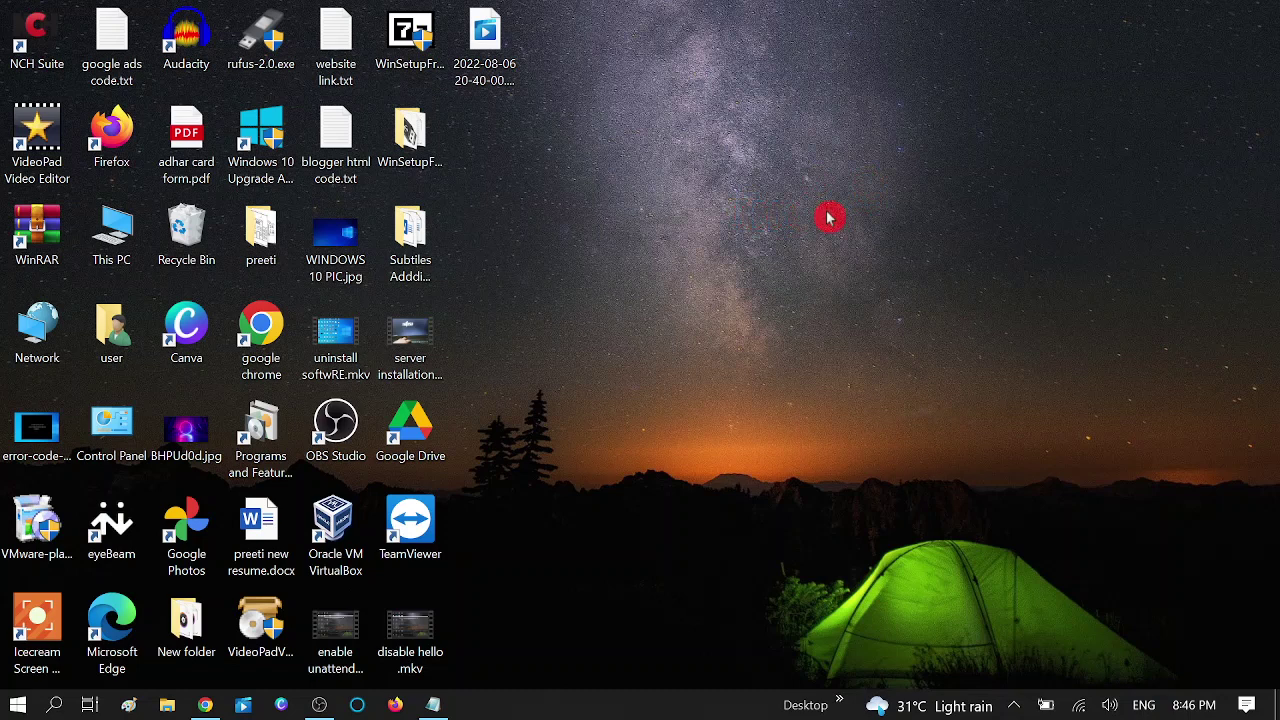
Open the Windows Update page under Update & Security in Windows Settings.
{"action": "left_click", "coordinate": [17, 705]}
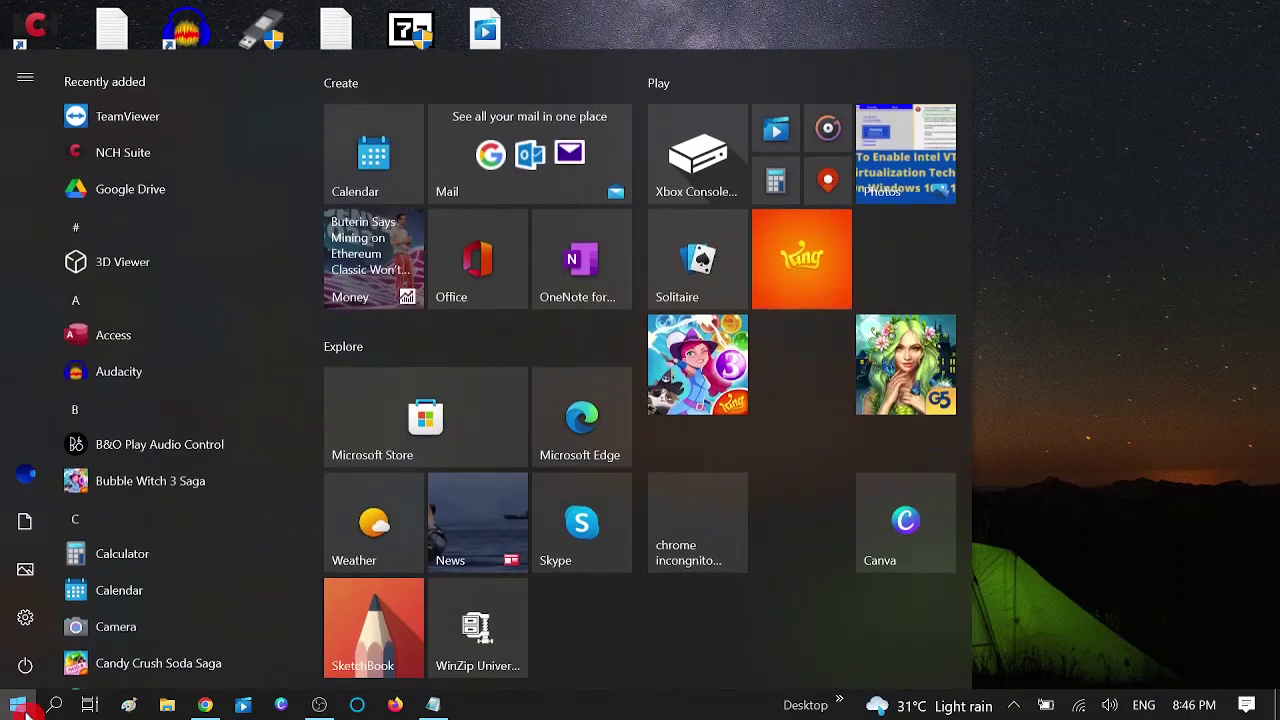
{"action": "mouse_move", "coordinate": [25, 632]}
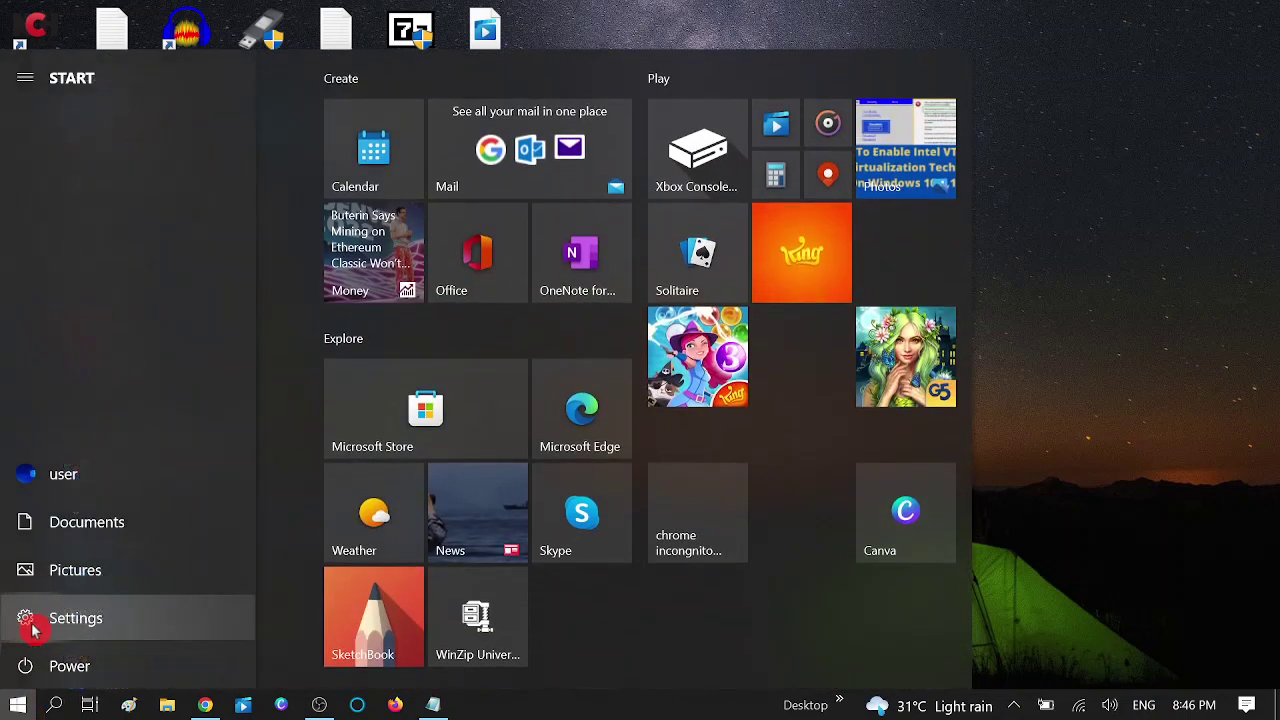
{"action": "left_click", "coordinate": [34, 626]}
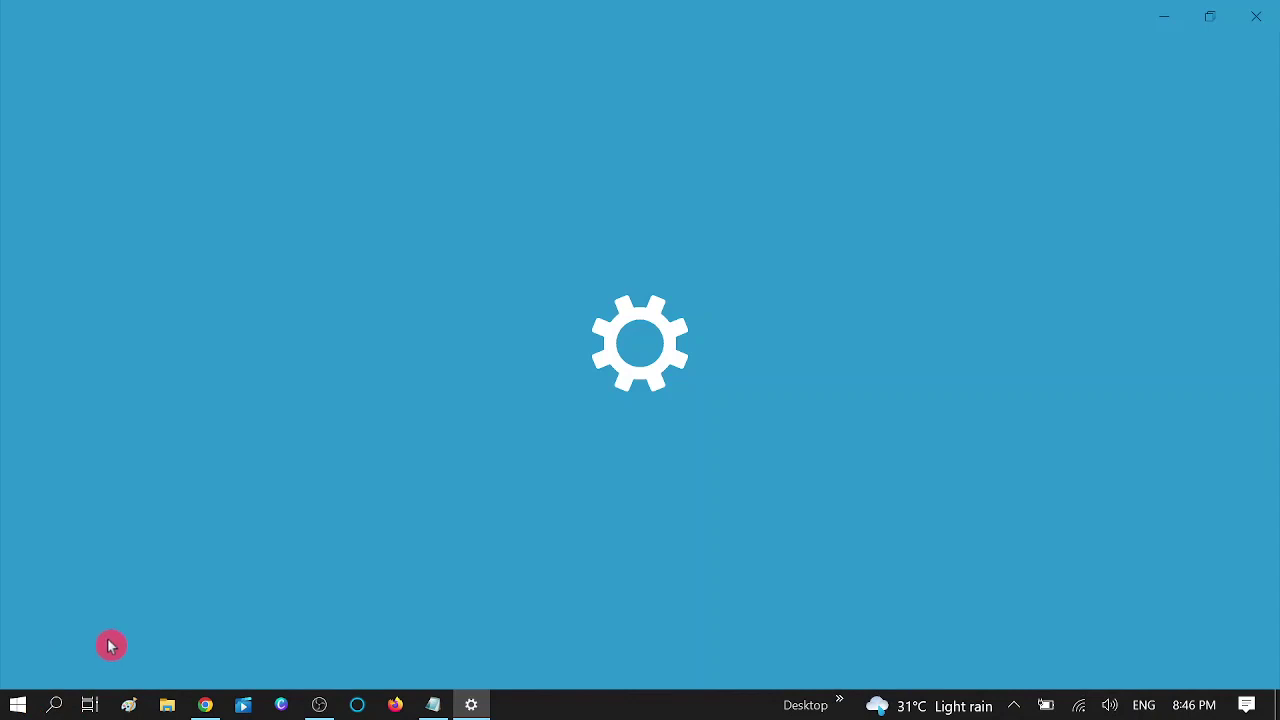
{"action": "scroll", "coordinate": [288, 632], "scroll_direction": "down", "scroll_amount": 1}
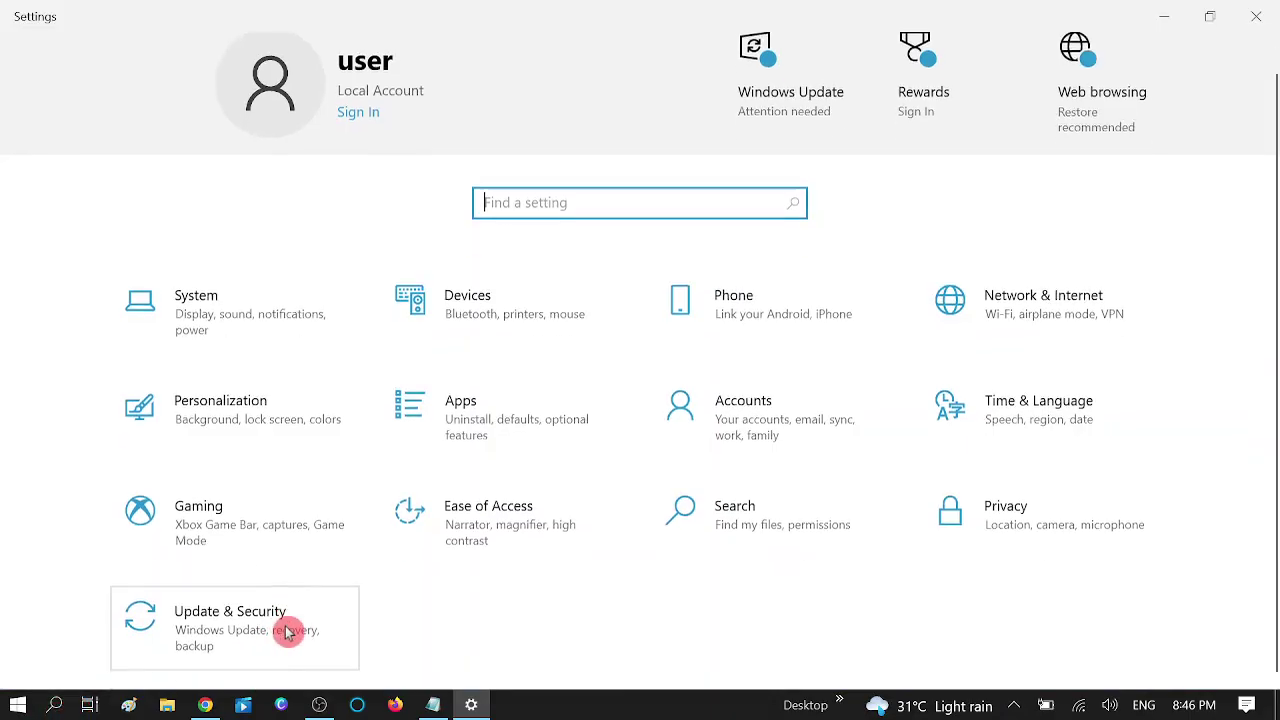
{"action": "left_click", "coordinate": [260, 627]}
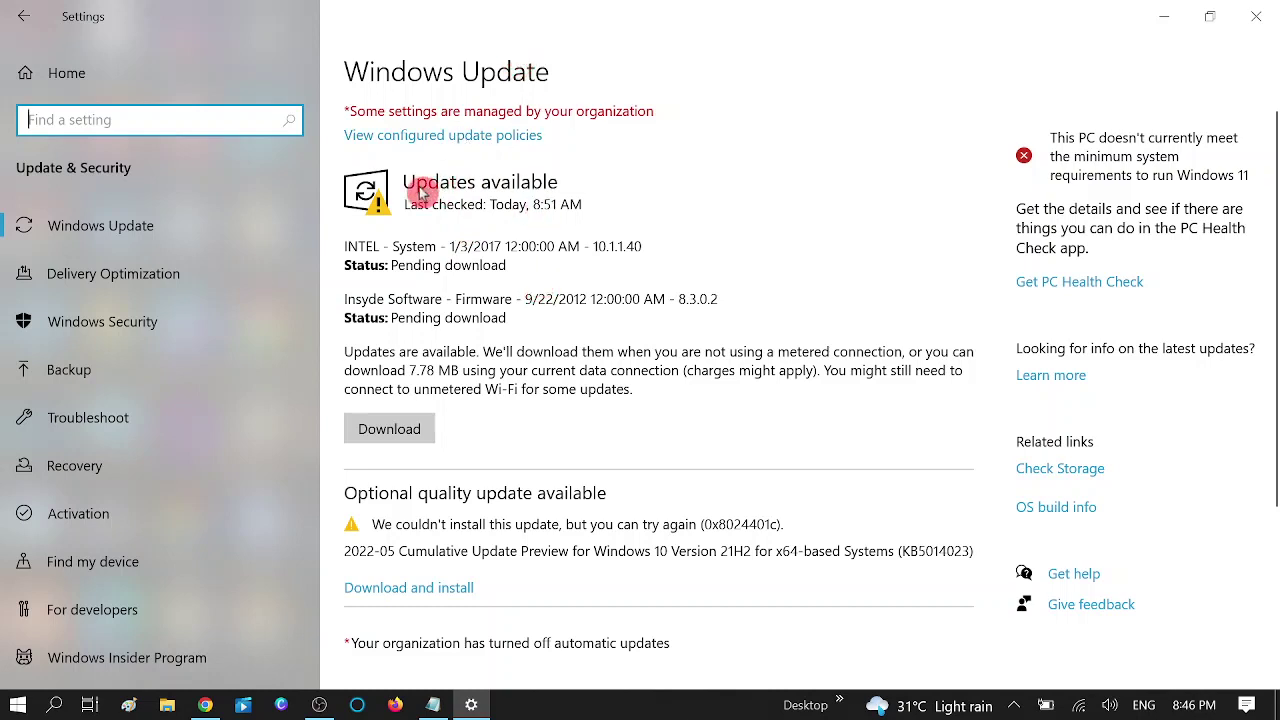
{"action": "left_click", "coordinate": [620, 192]}
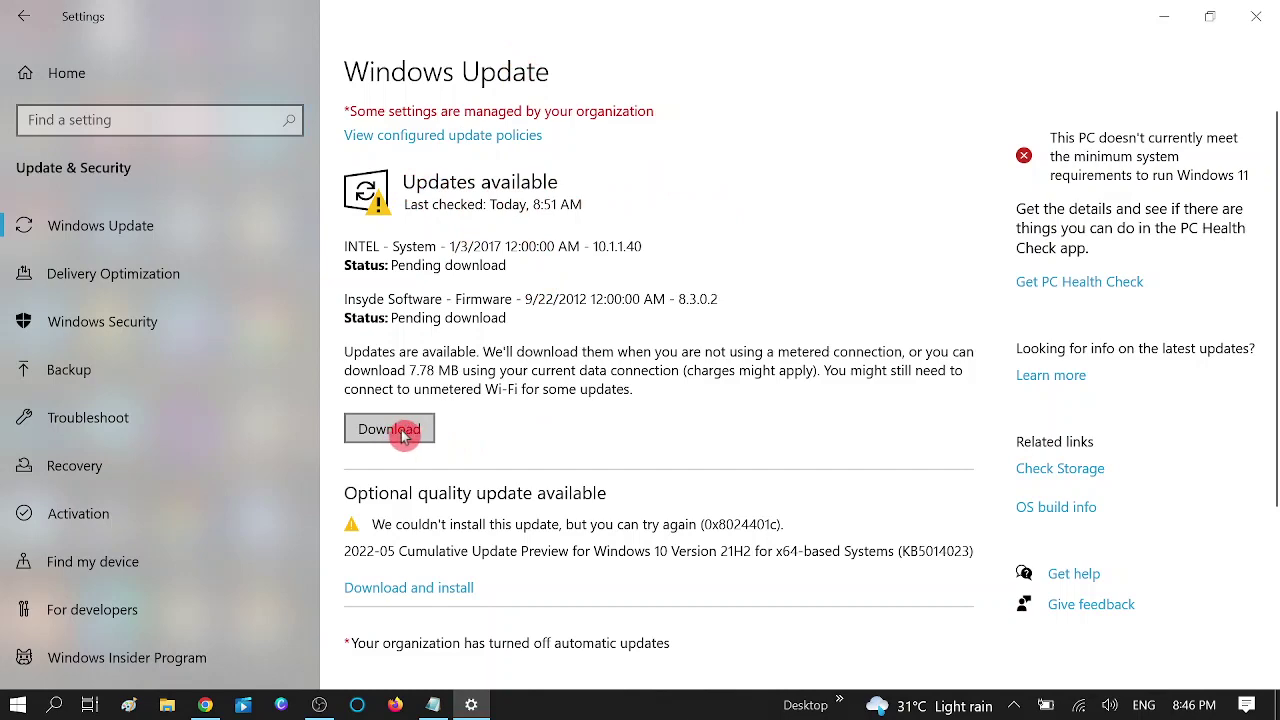
Start downloading the pending INTEL and Insyde Software updates, and minimize Settings.
{"action": "scroll", "coordinate": [614, 414], "scroll_direction": "down", "scroll_amount": 4}
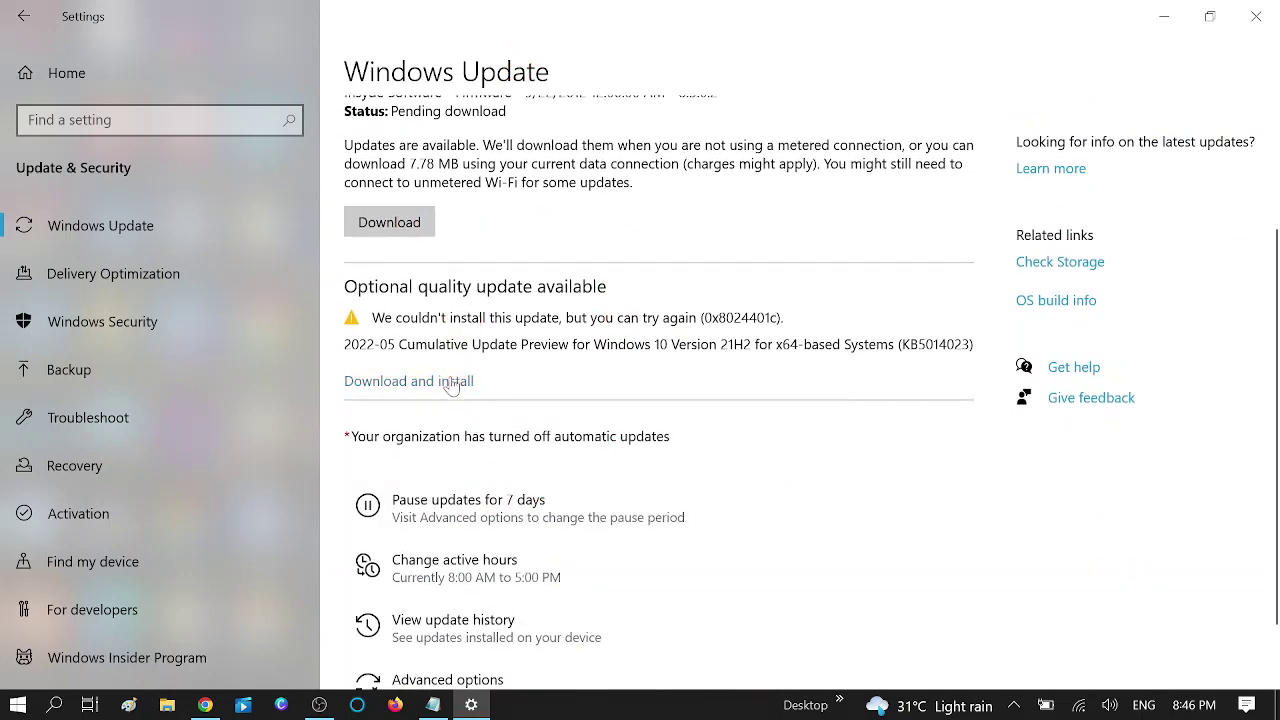
{"action": "left_click", "coordinate": [448, 390]}
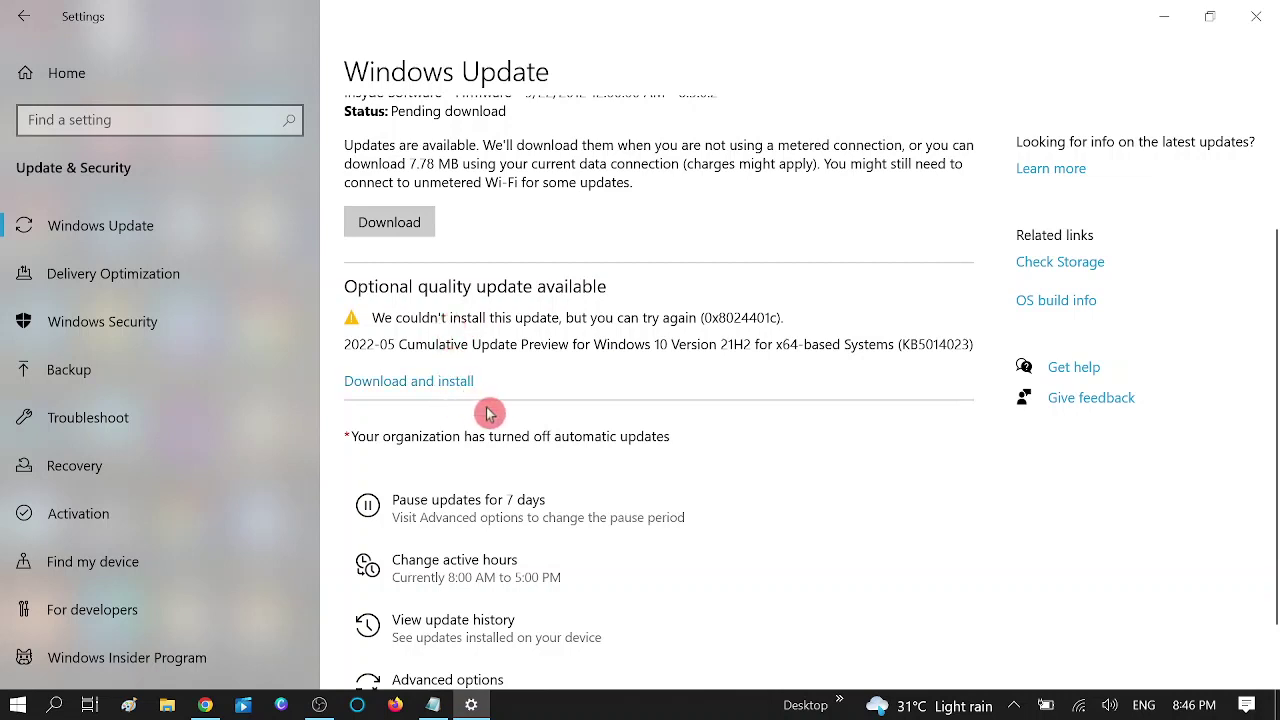
{"action": "scroll", "coordinate": [470, 360], "scroll_direction": "up", "scroll_amount": 2}
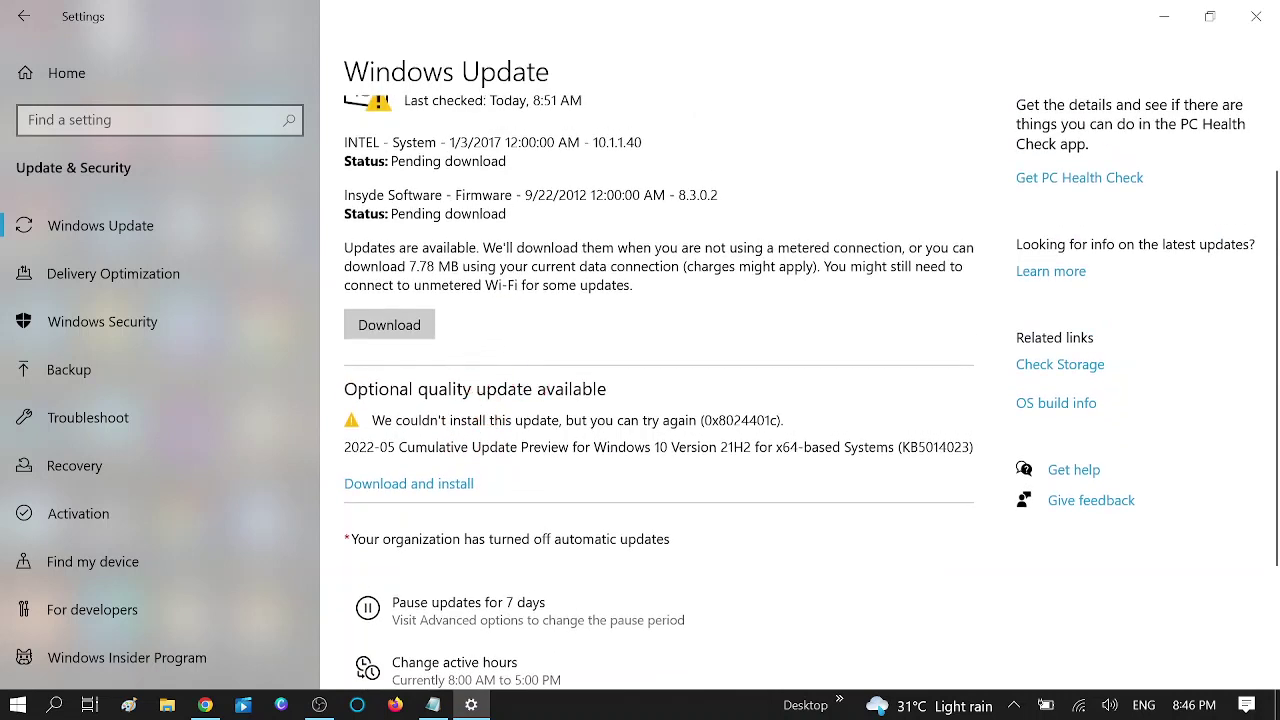
{"action": "left_click", "coordinate": [392, 330]}
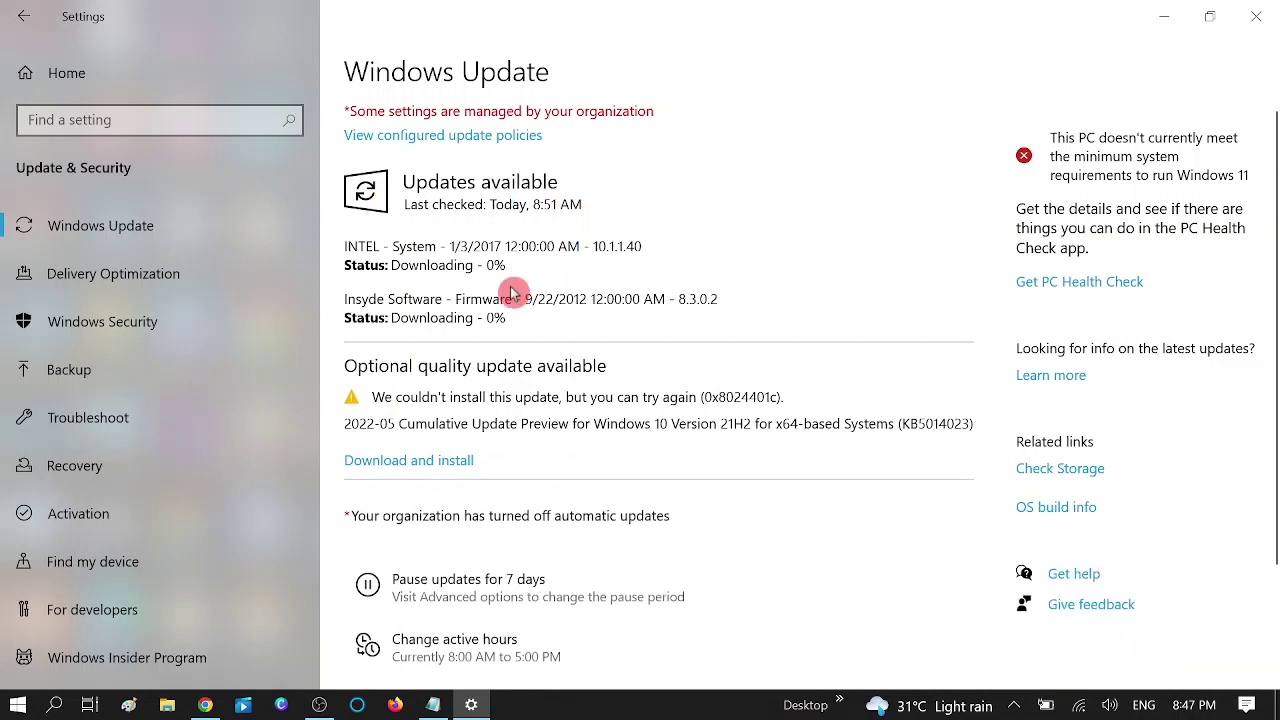
{"action": "left_click", "coordinate": [1156, 17]}
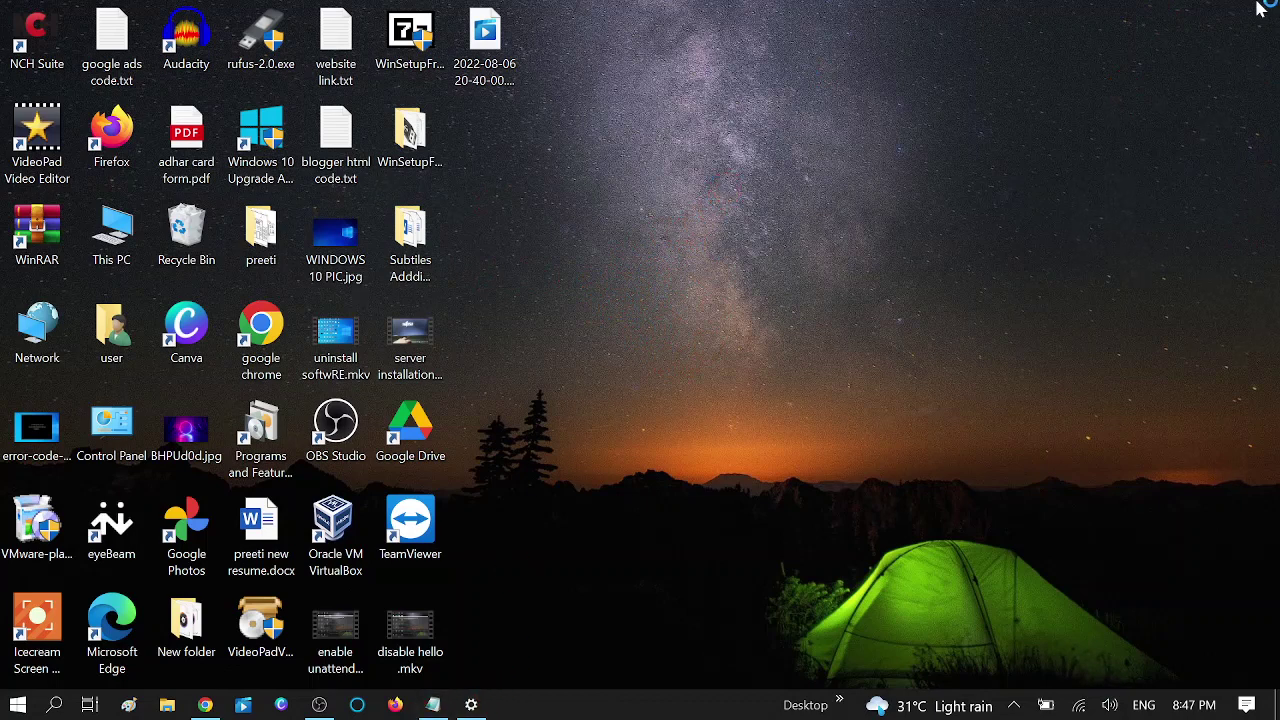
{"action": "right_click", "coordinate": [660, 139]}
{"action": "left_click", "coordinate": [672, 193]}
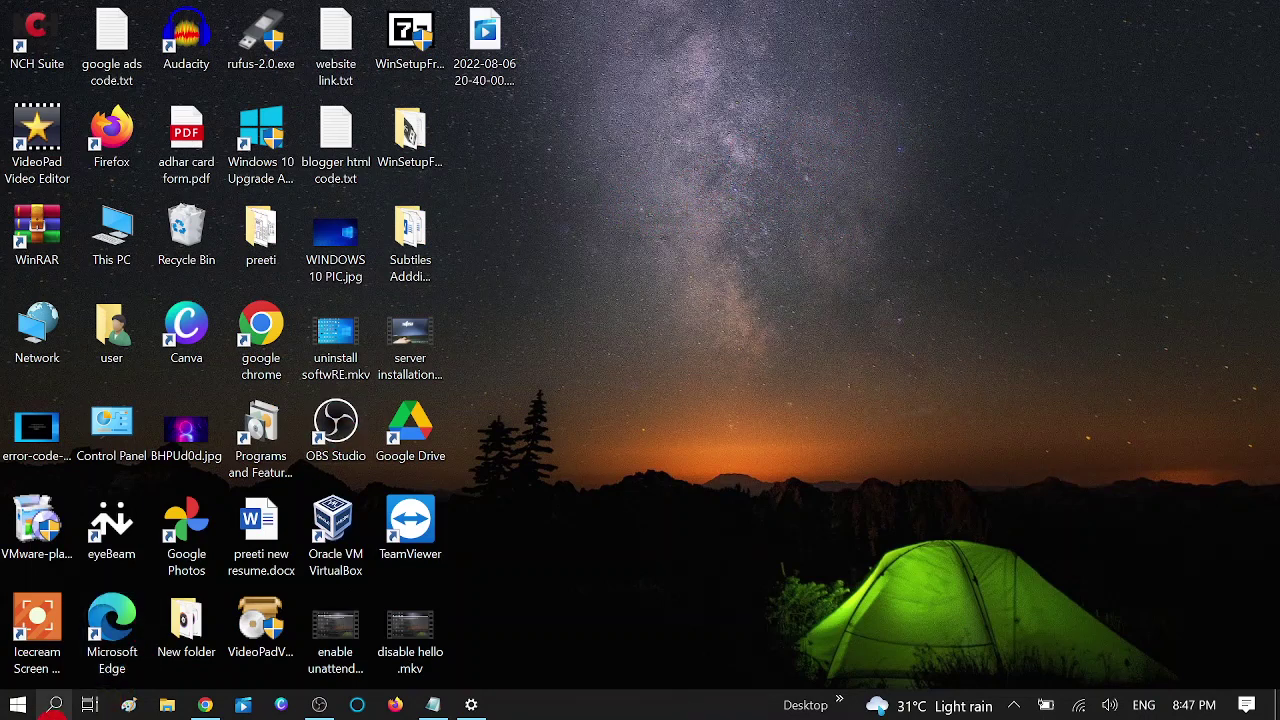
Find and open Device Manager through Windows search, and move its window toward the middle of the desktop.
{"action": "left_click", "coordinate": [55, 705]}
{"action": "type", "text": "de"}
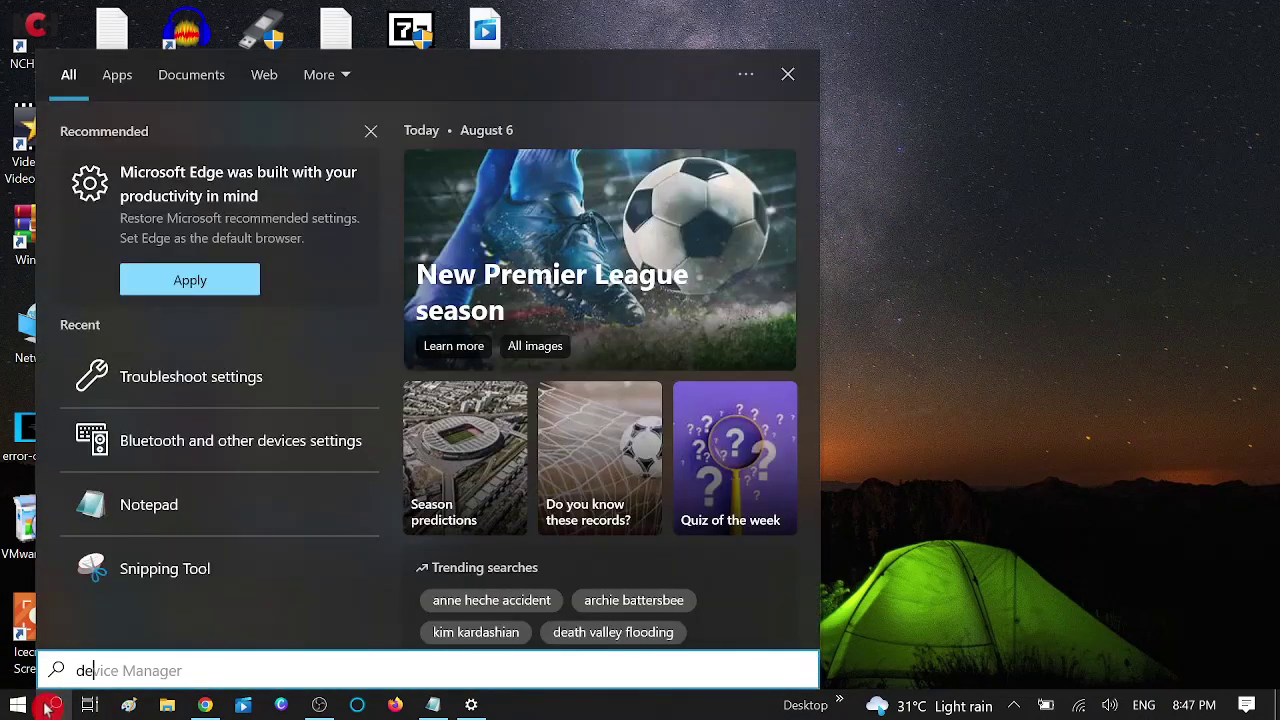
{"action": "type", "text": "vi"}
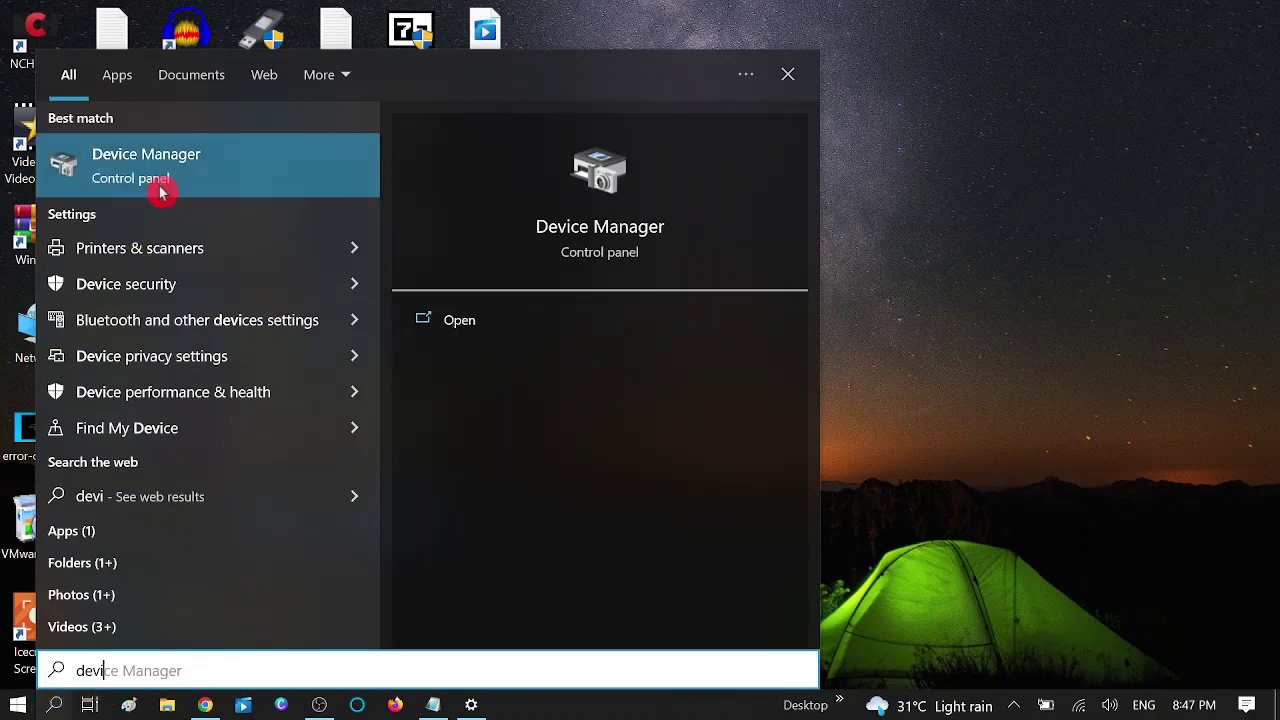
{"action": "left_click", "coordinate": [163, 181]}
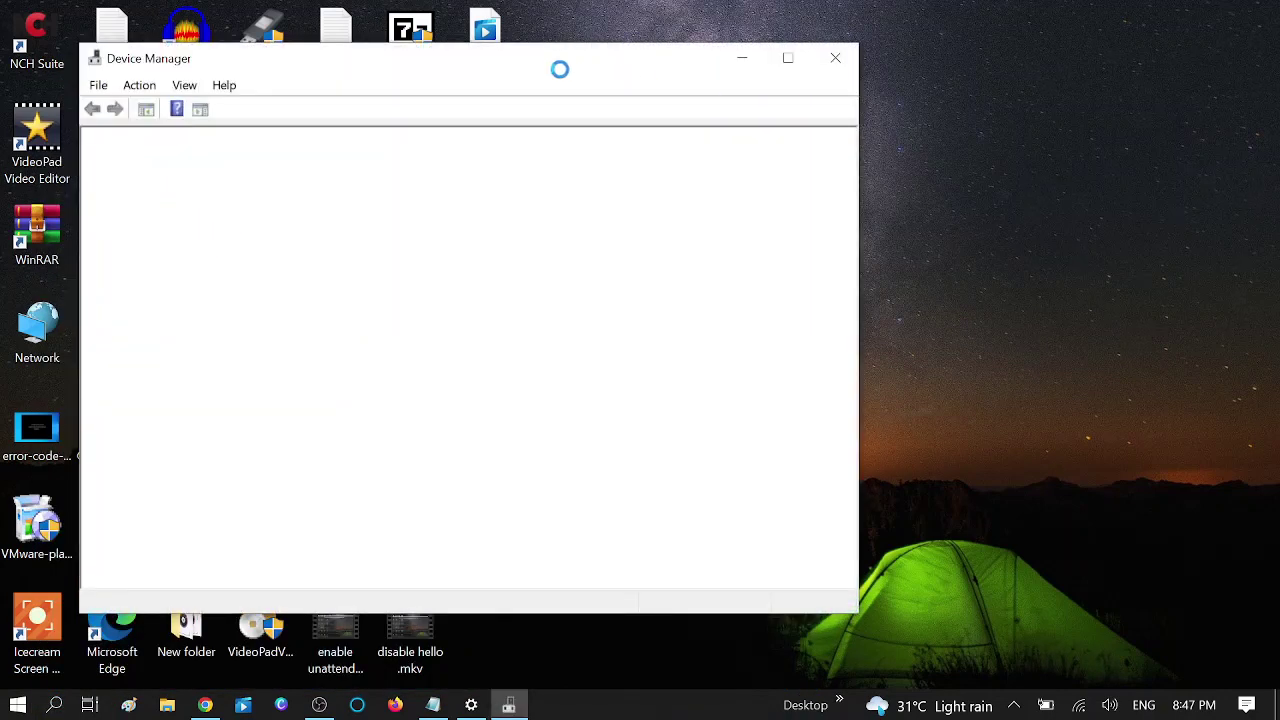
{"action": "left_click_drag", "start_coordinate": [520, 66], "coordinate": [666, 94]}
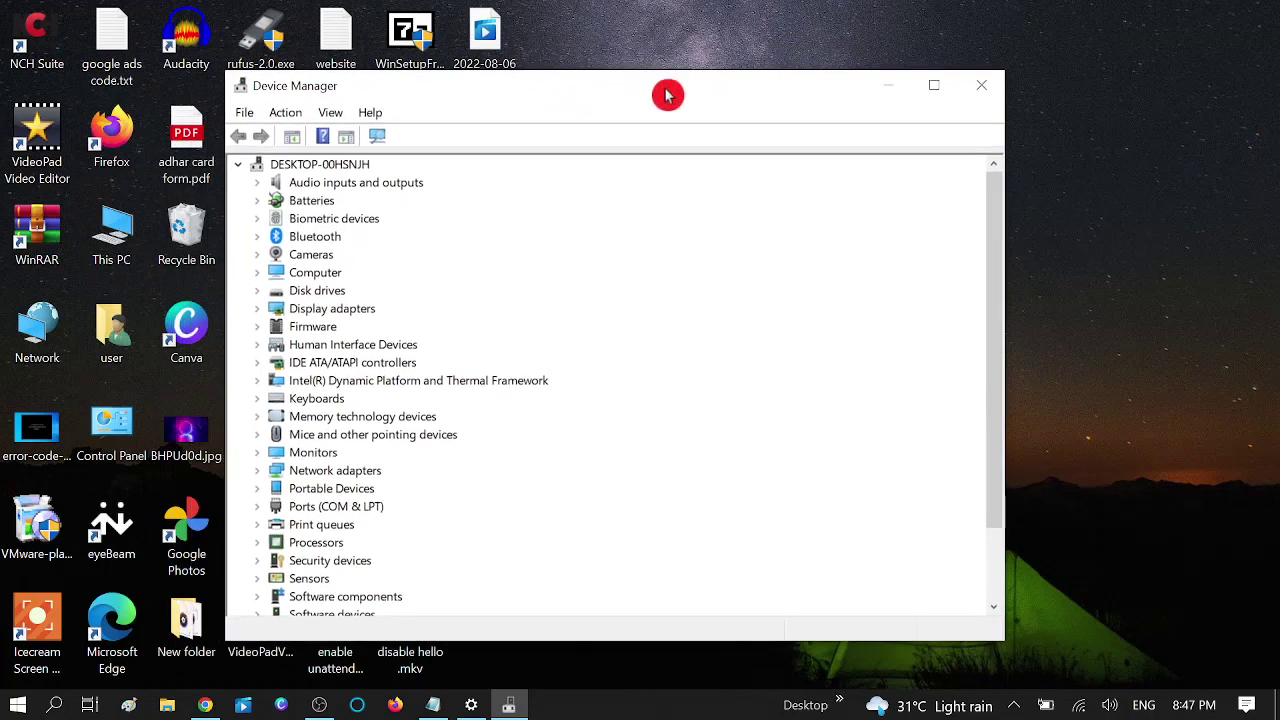
Expand the Bluetooth category and search automatically for an updated driver for Bluetooth Device (RFCOMM Protocol TDI).
{"action": "left_click", "coordinate": [258, 237]}
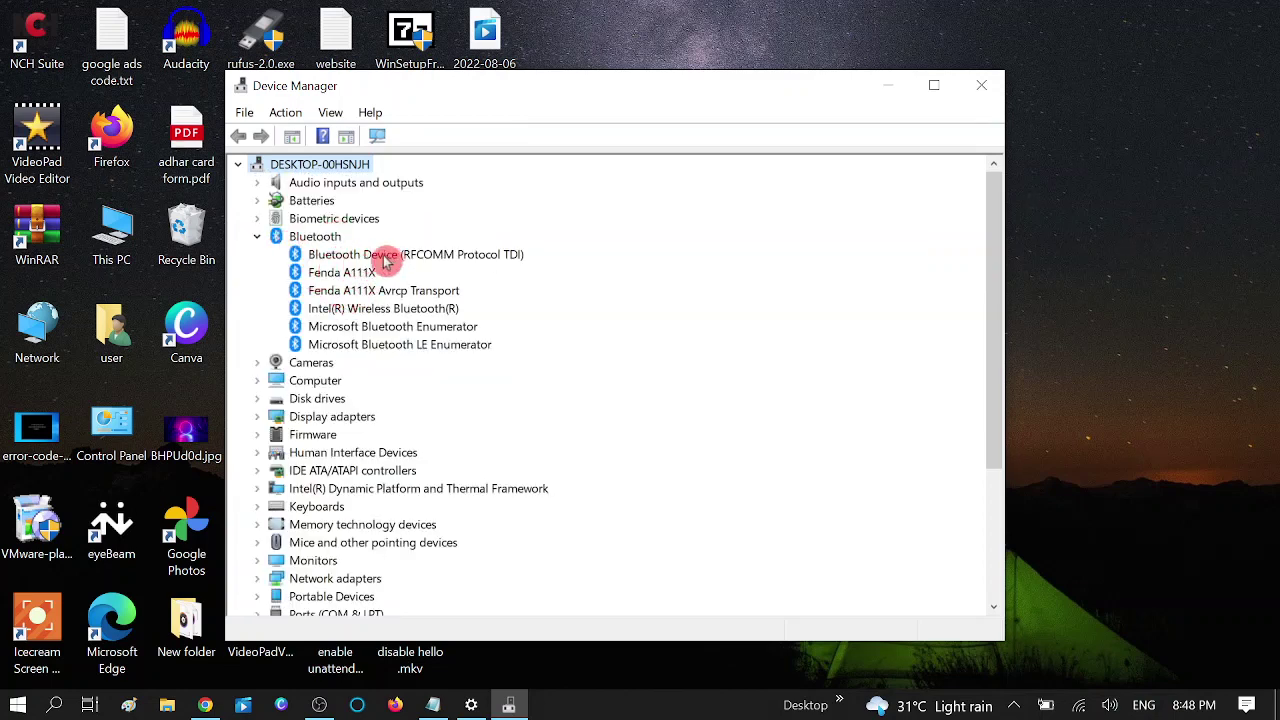
{"action": "left_click", "coordinate": [357, 262]}
{"action": "right_click", "coordinate": [366, 258]}
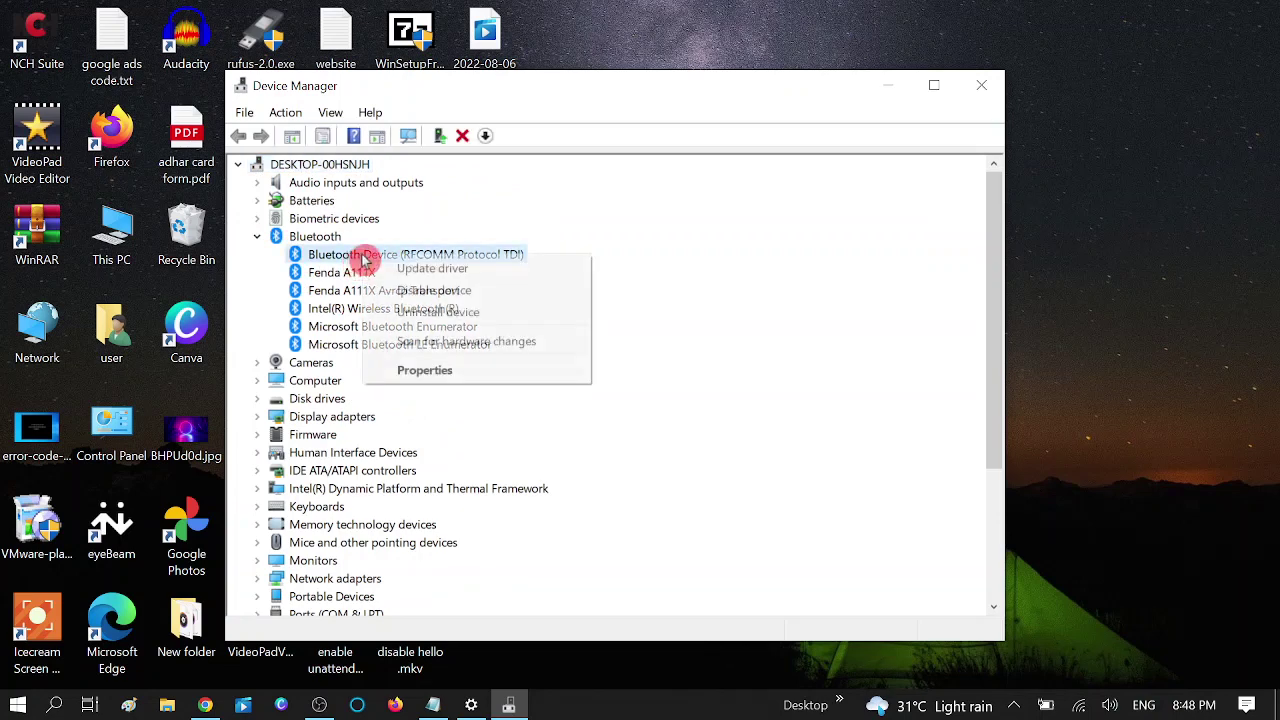
{"action": "left_click", "coordinate": [420, 270]}
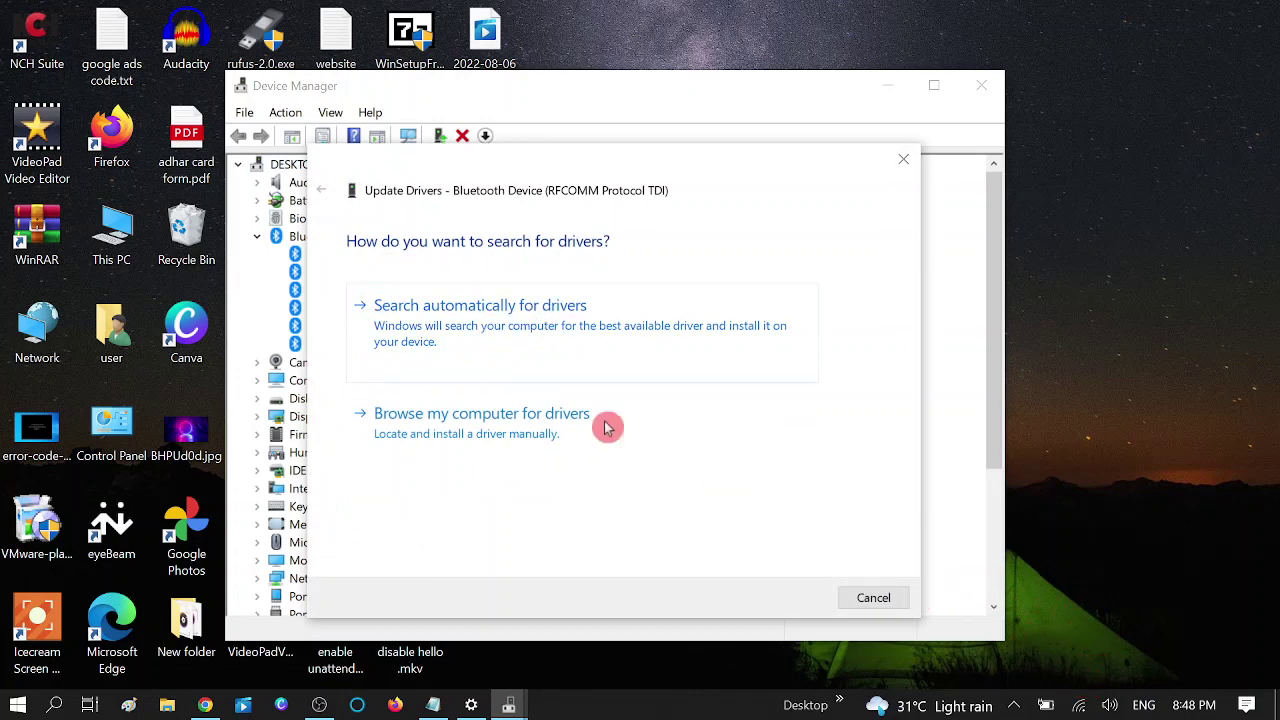
{"action": "left_click", "coordinate": [525, 345]}
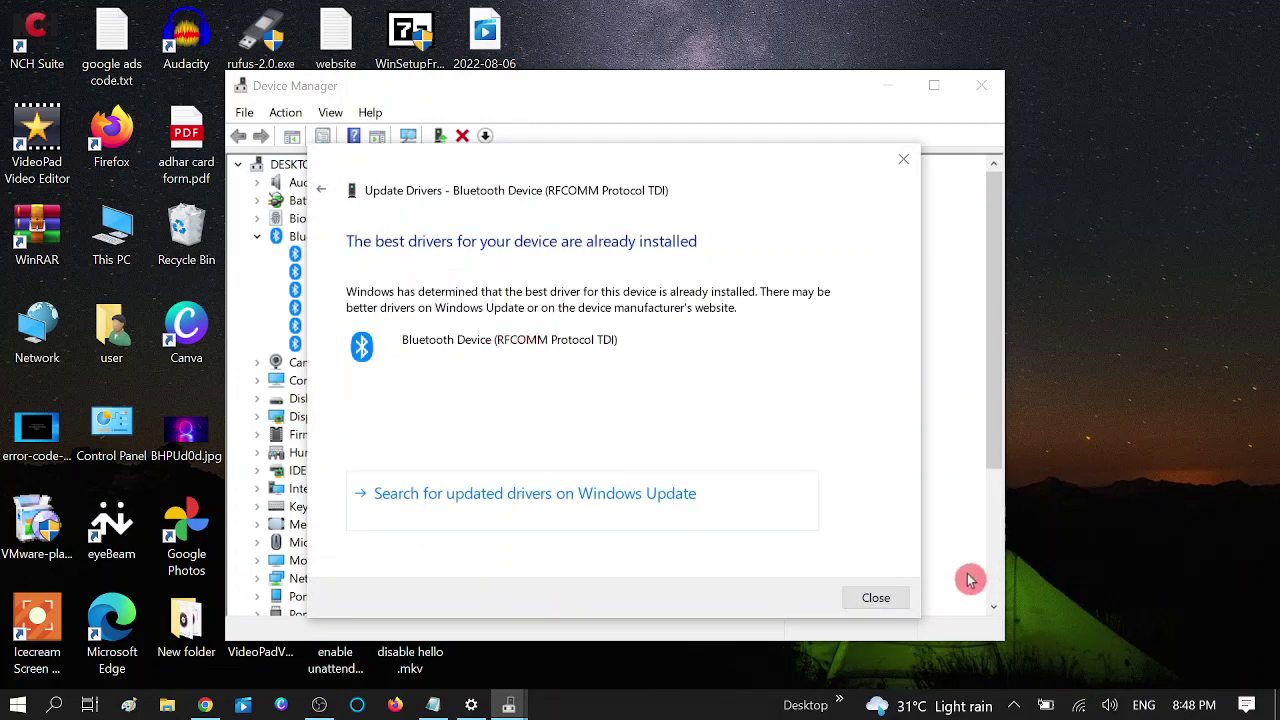
{"action": "left_click", "coordinate": [886, 597]}
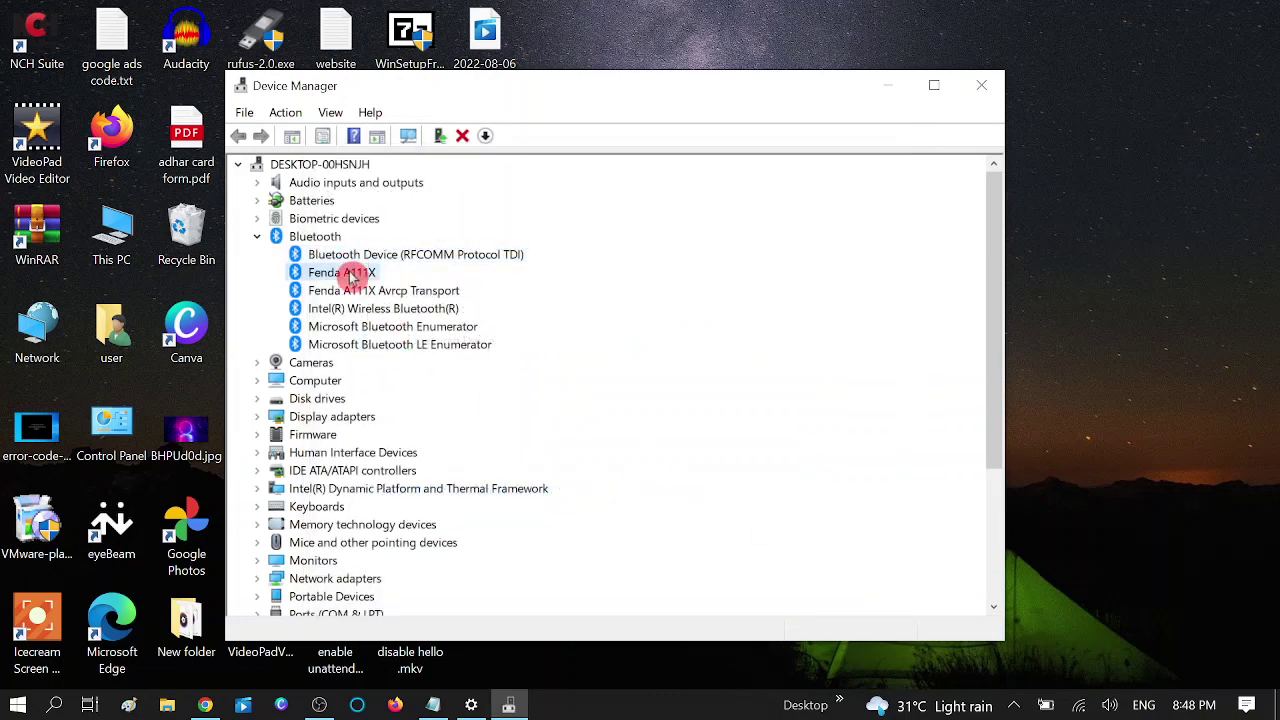
Search automatically for updated drivers for the Fenda A111X and Fenda A111X Avrcp Transport devices.
{"action": "right_click", "coordinate": [360, 273]}
{"action": "left_click", "coordinate": [389, 288]}
{"action": "left_click", "coordinate": [500, 329]}
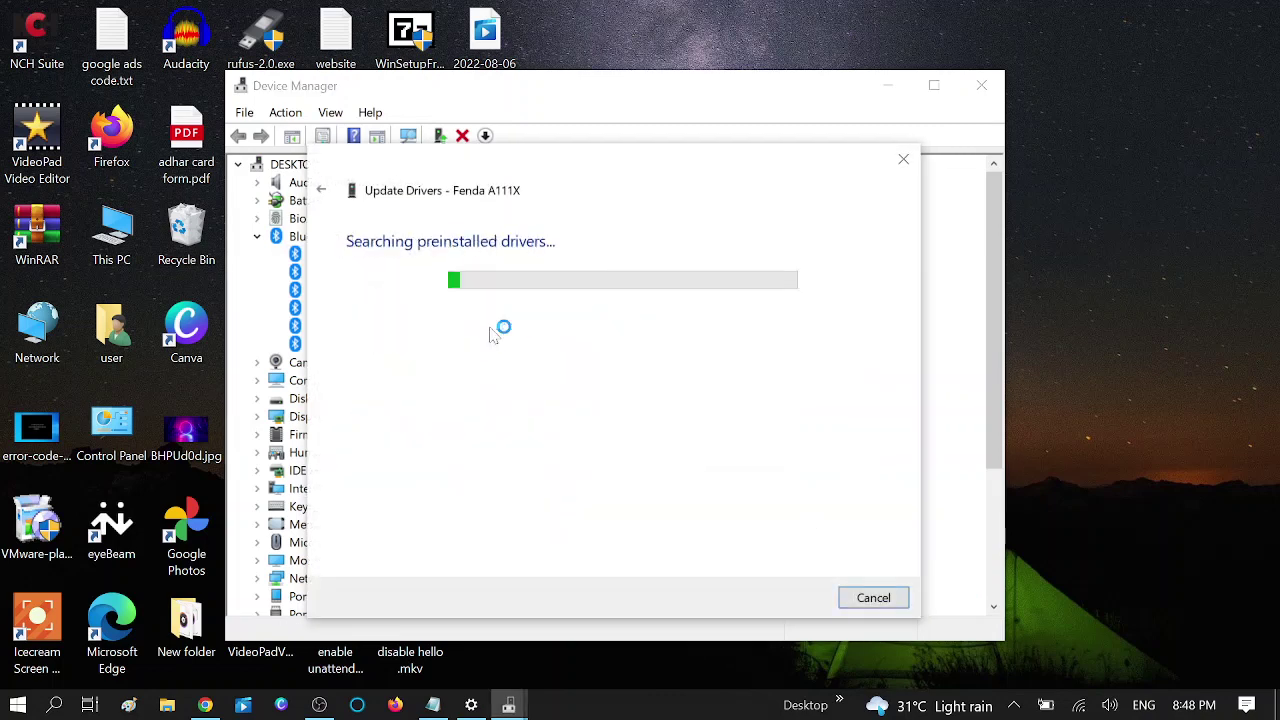
{"action": "left_click", "coordinate": [877, 601]}
{"action": "right_click", "coordinate": [378, 290]}
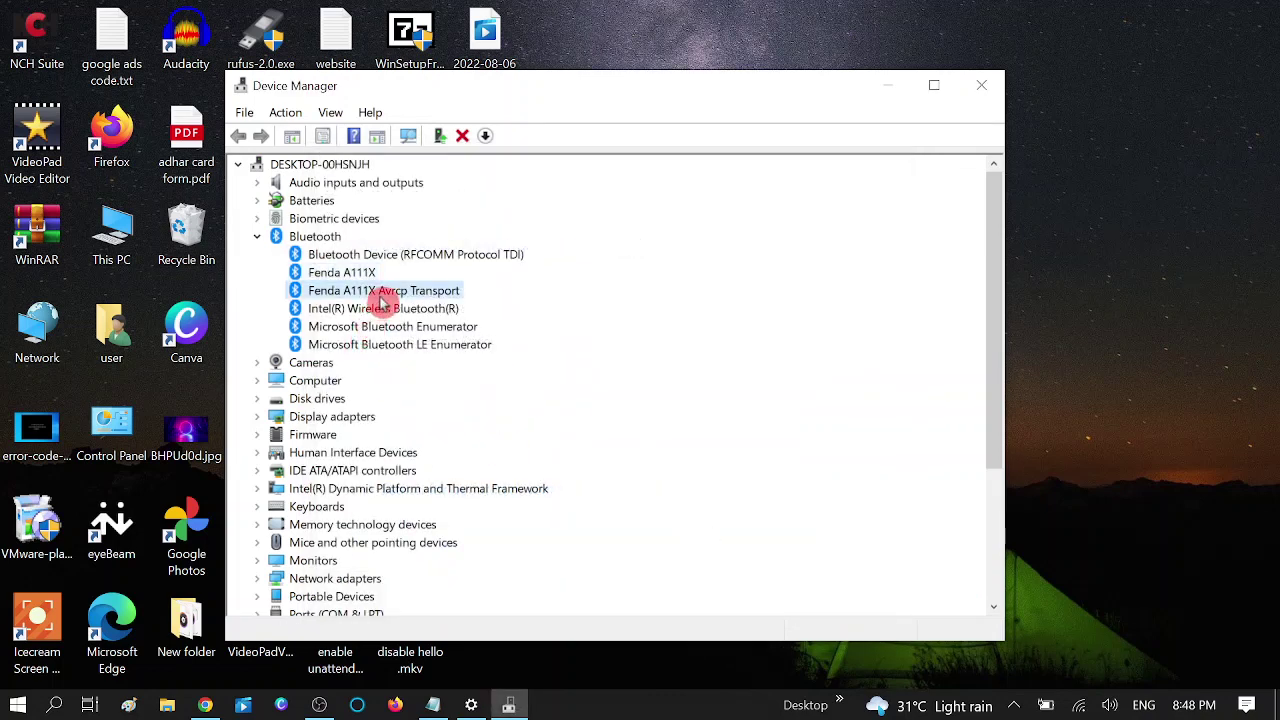
{"action": "left_click", "coordinate": [430, 311]}
{"action": "left_click", "coordinate": [520, 320]}
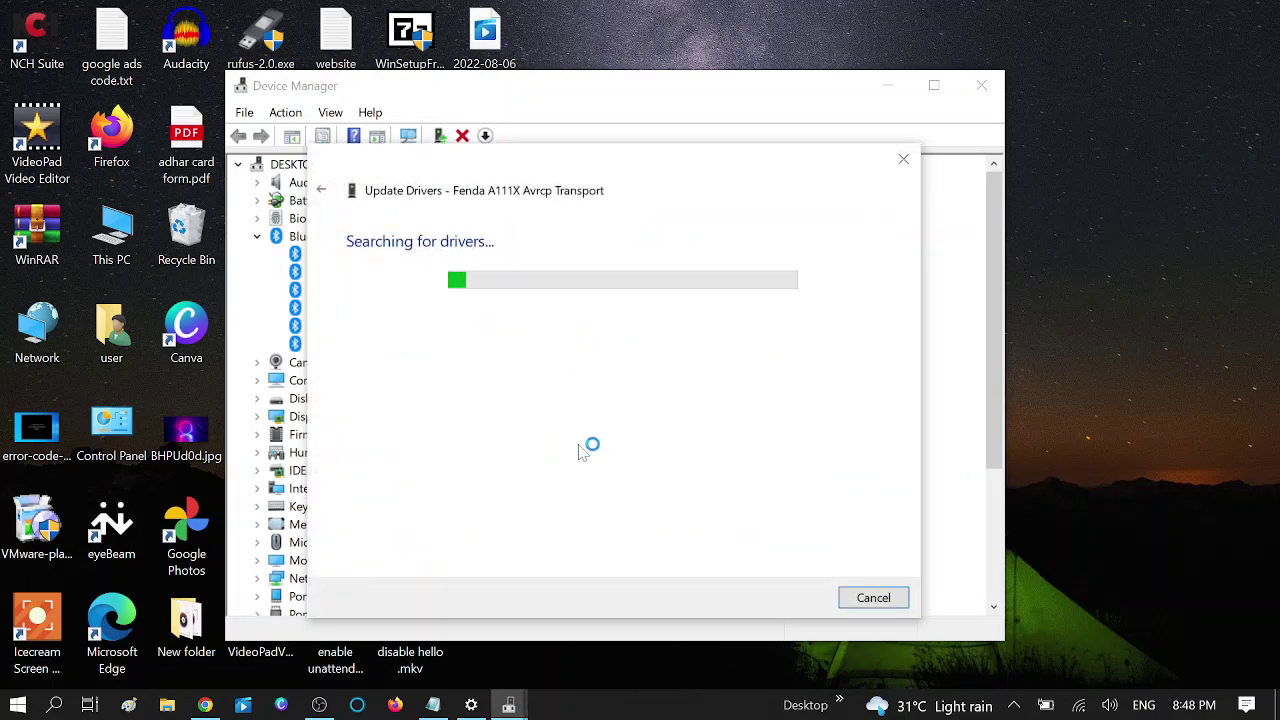
{"action": "left_click", "coordinate": [871, 600]}
Search automatically for an updated driver for the Intel(R) Wireless Bluetooth(R) adapter.
{"action": "right_click", "coordinate": [346, 309]}
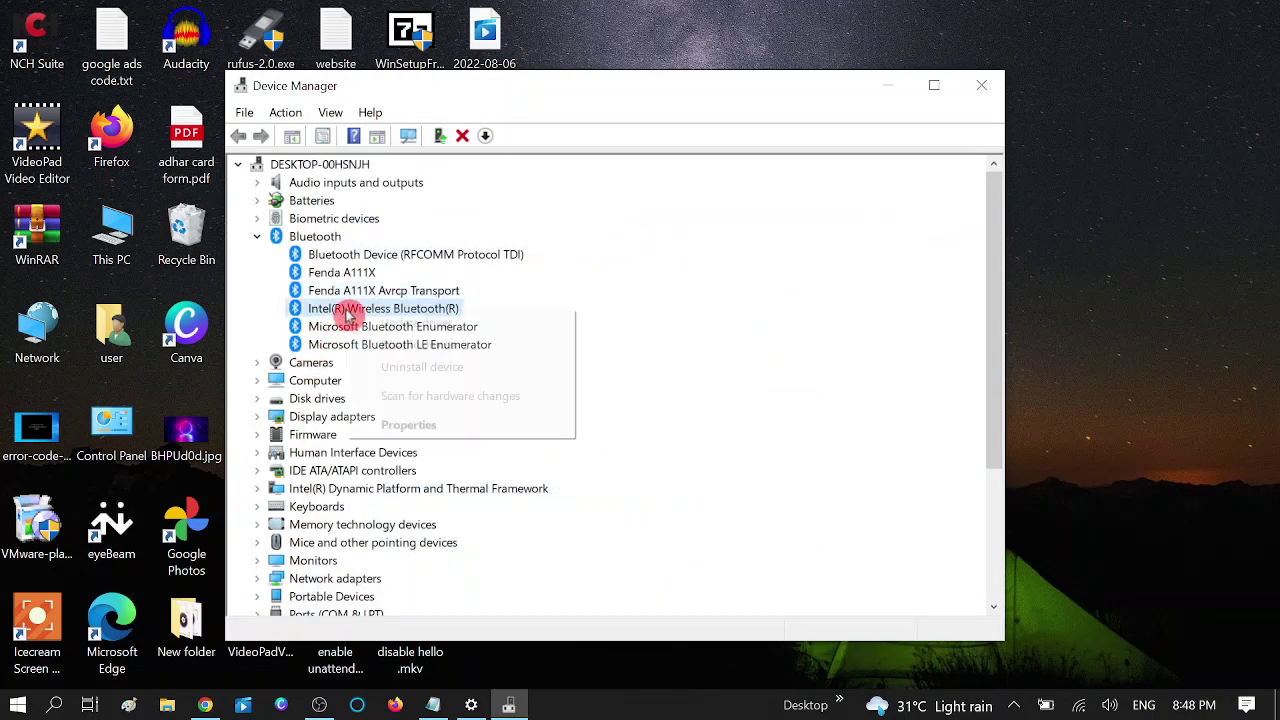
{"action": "left_click", "coordinate": [410, 328]}
{"action": "left_click", "coordinate": [534, 335]}
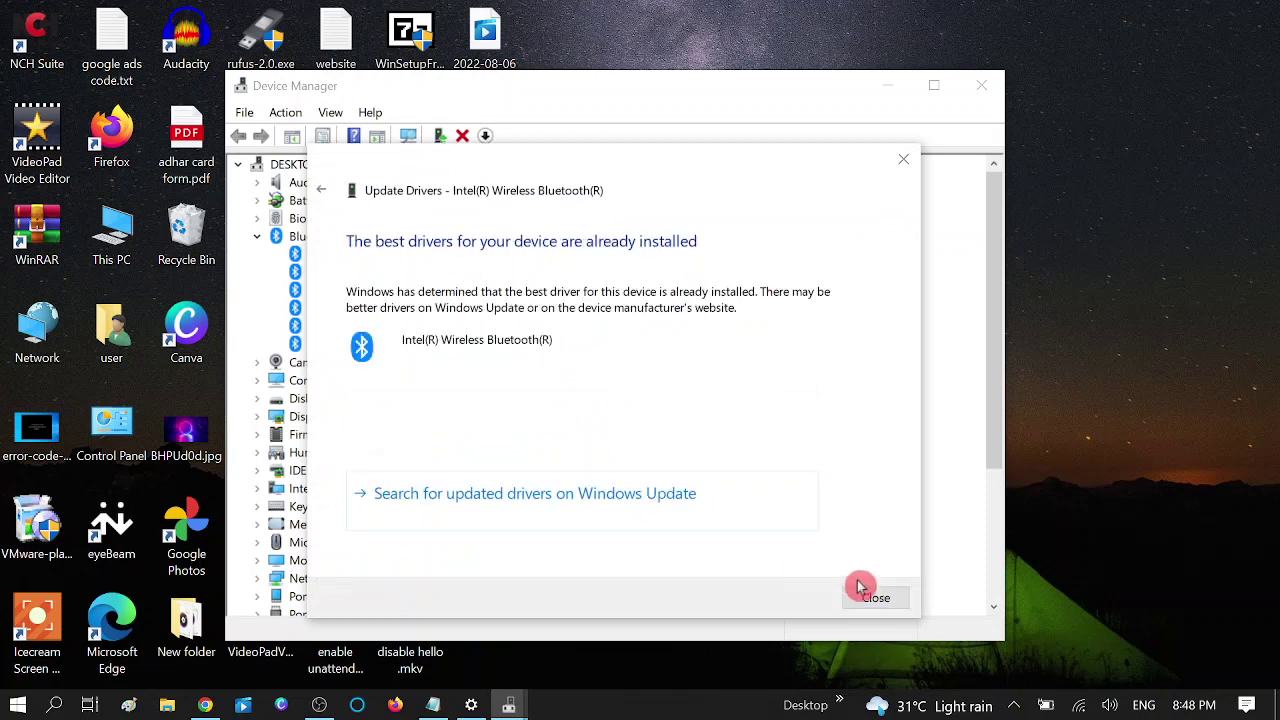
{"action": "left_click", "coordinate": [868, 598]}
Search automatically for updated drivers for Microsoft Bluetooth Enumerator and Microsoft Bluetooth LE Enumerator, and collapse the Bluetooth category.
{"action": "right_click", "coordinate": [366, 327]}
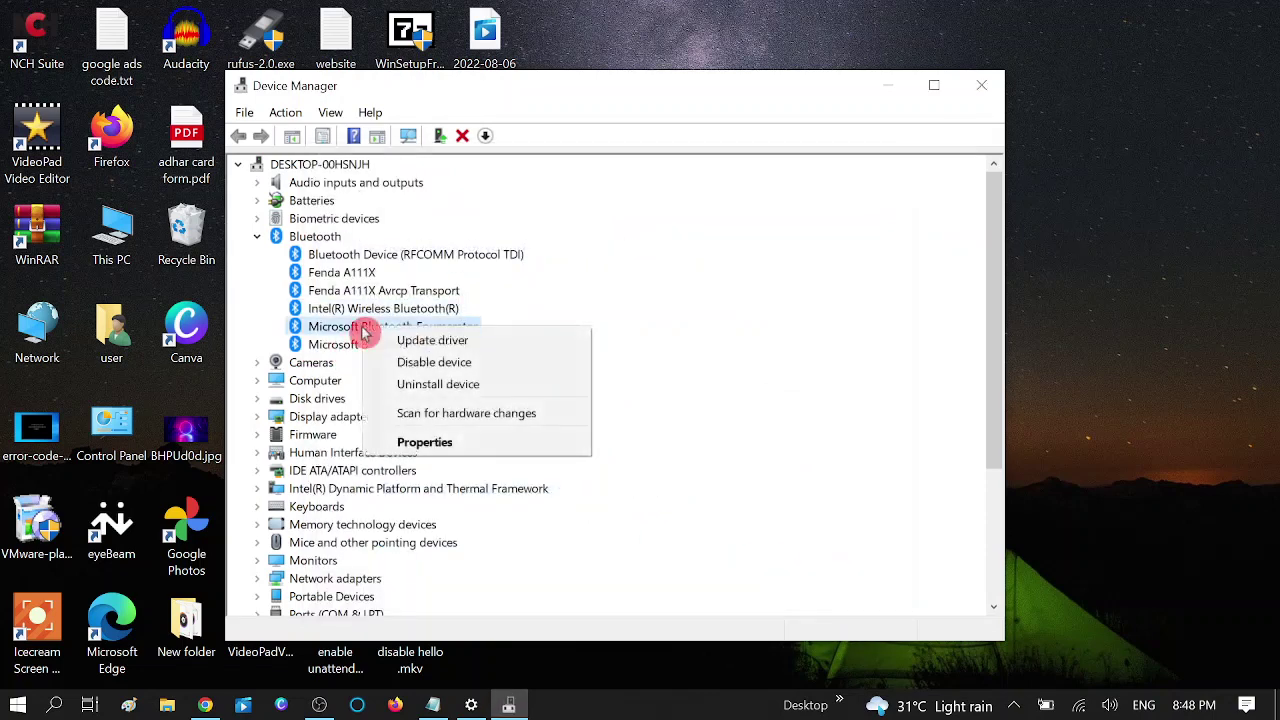
{"action": "left_click", "coordinate": [410, 346]}
{"action": "left_click", "coordinate": [486, 320]}
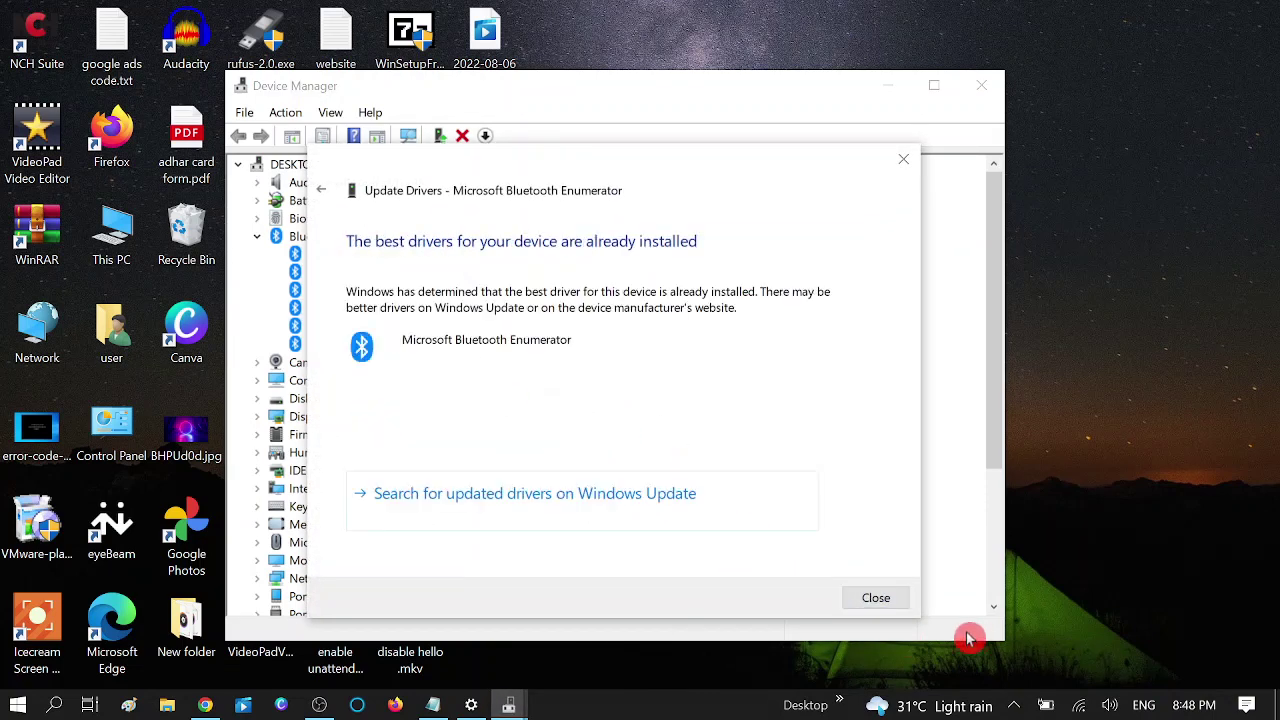
{"action": "left_click", "coordinate": [873, 598]}
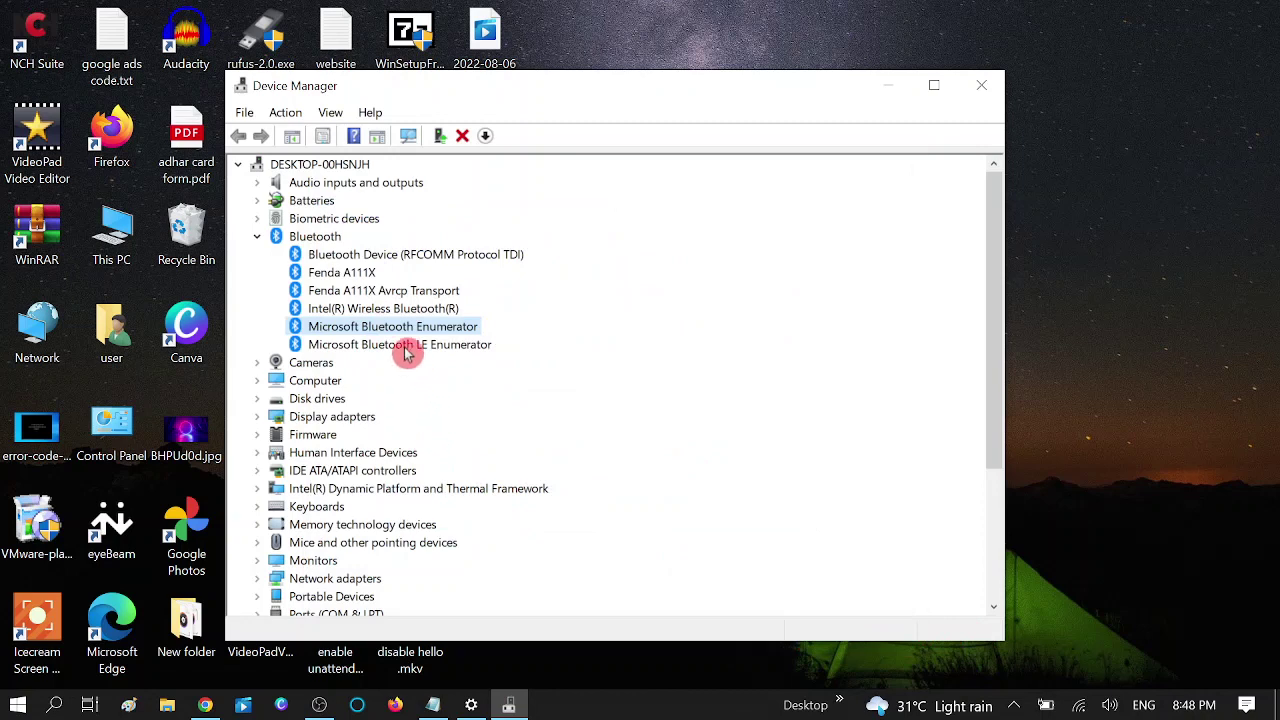
{"action": "right_click", "coordinate": [407, 350]}
{"action": "left_click", "coordinate": [414, 362]}
{"action": "left_click", "coordinate": [497, 328]}
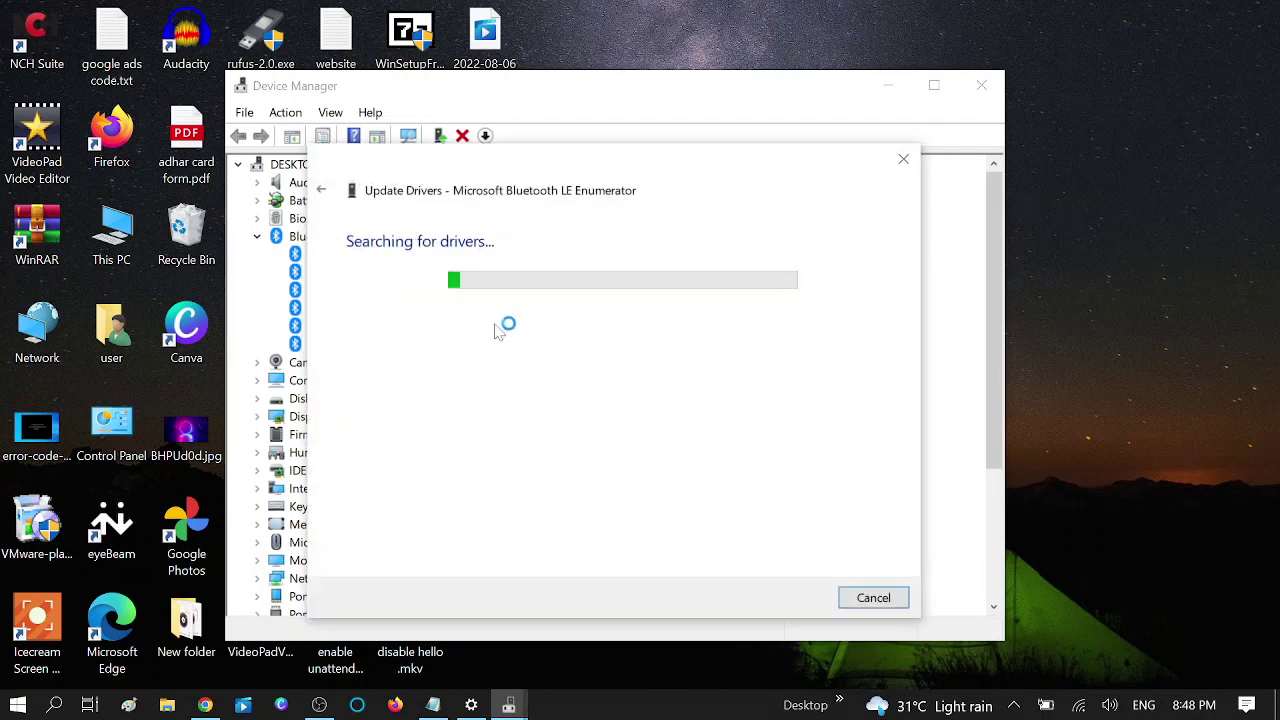
{"action": "left_click", "coordinate": [876, 600]}
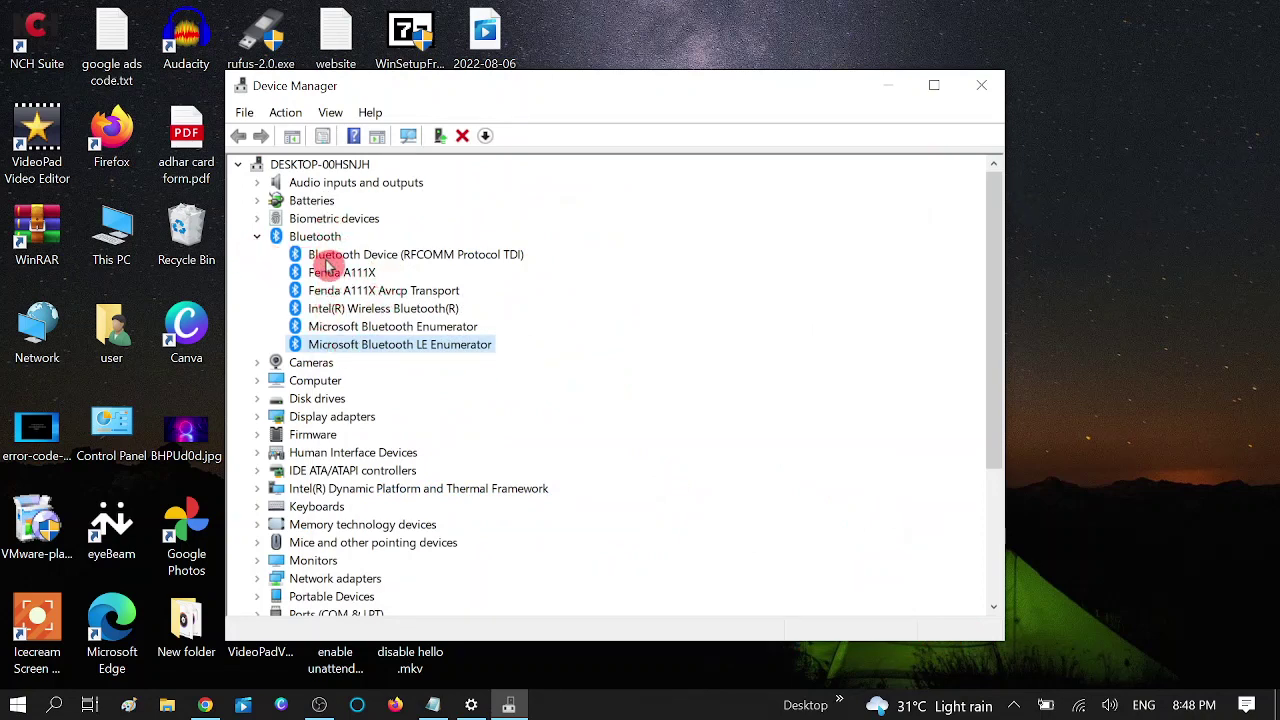
{"action": "left_click", "coordinate": [258, 237]}
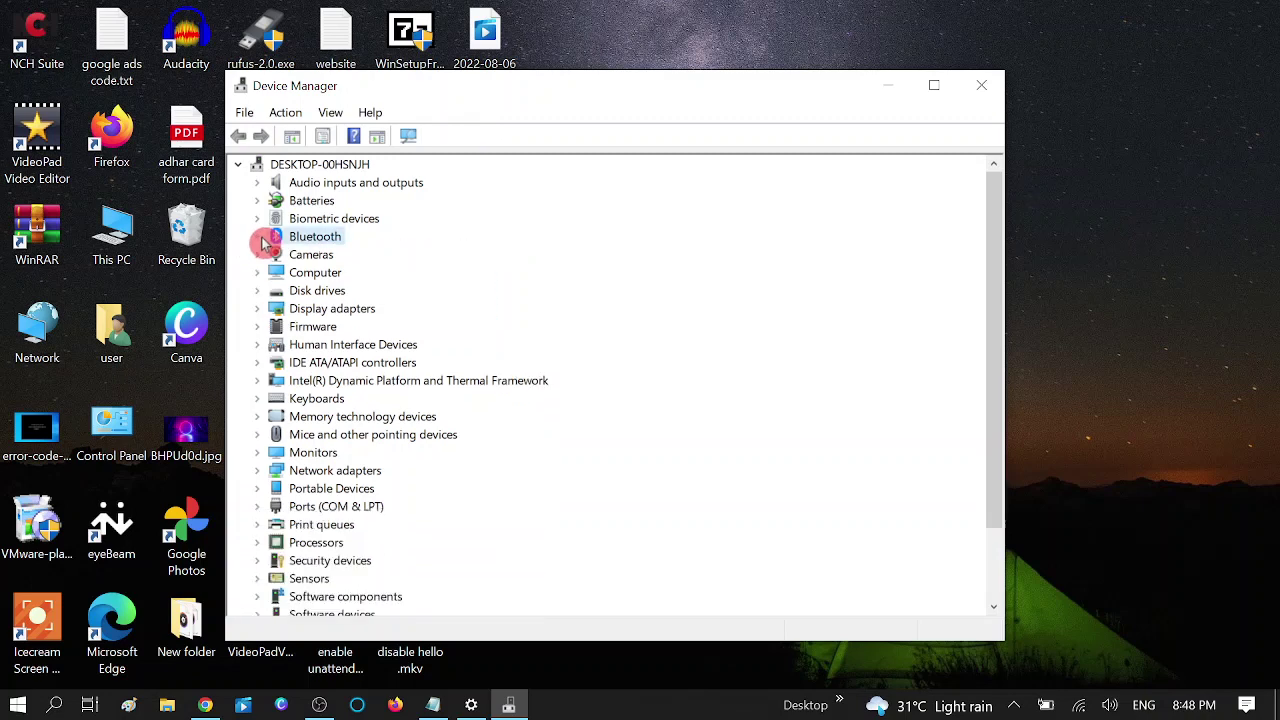
Find Google Chrome through Windows search and open a new browser window.
{"action": "left_click", "coordinate": [55, 706]}
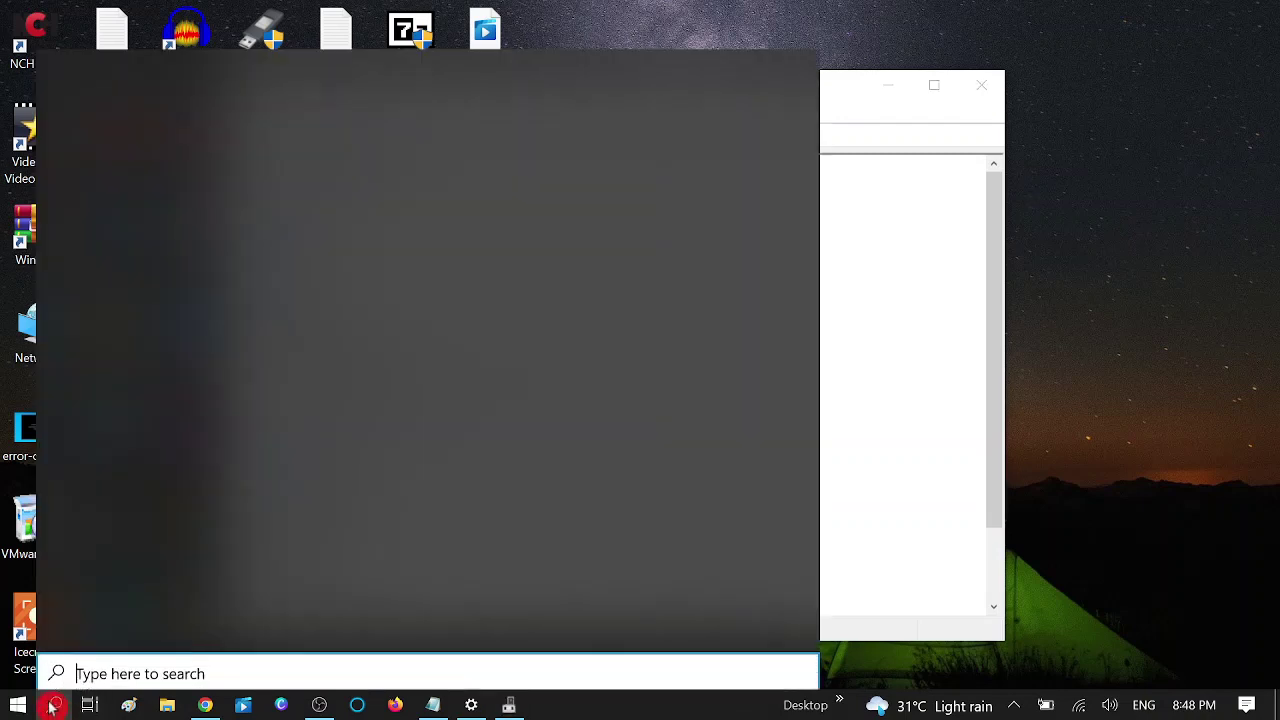
{"action": "type", "text": "goo"}
{"action": "left_click", "coordinate": [150, 230]}
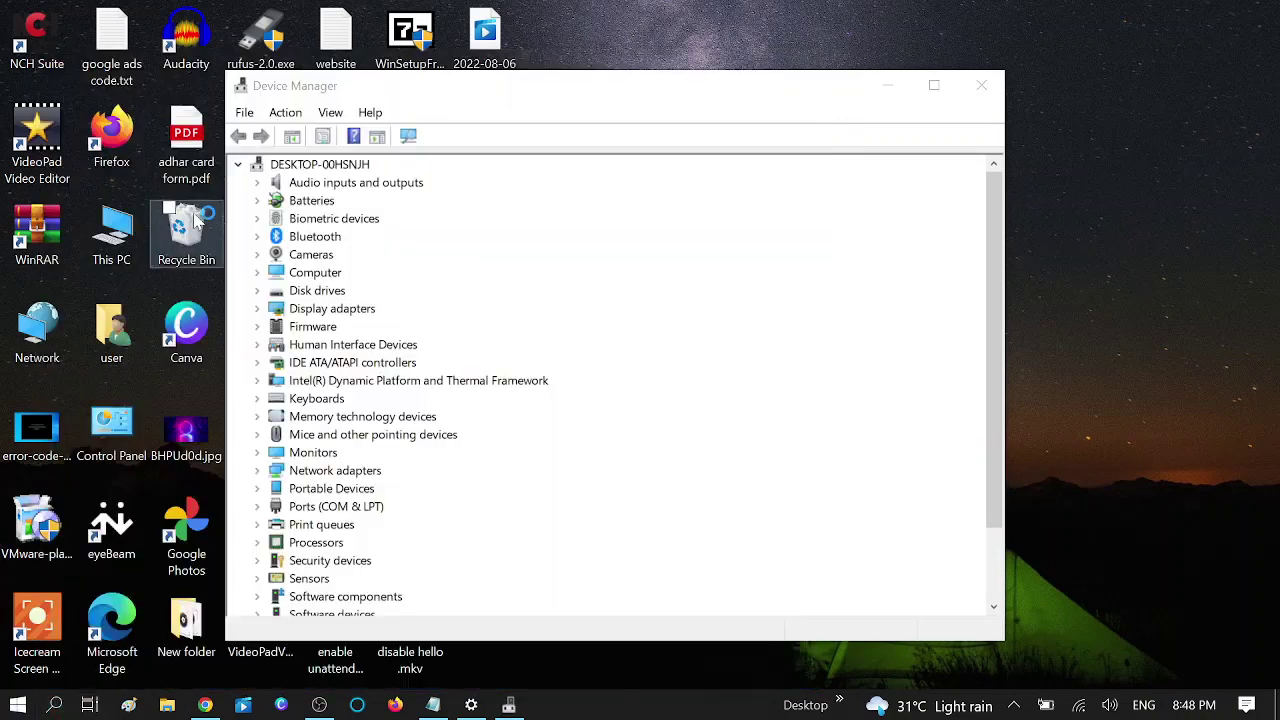
{"action": "double_click", "coordinate": [420, 204]}
Search Google for "360 covertible bluetoth driver".
{"action": "type", "text": "360 covertible "}
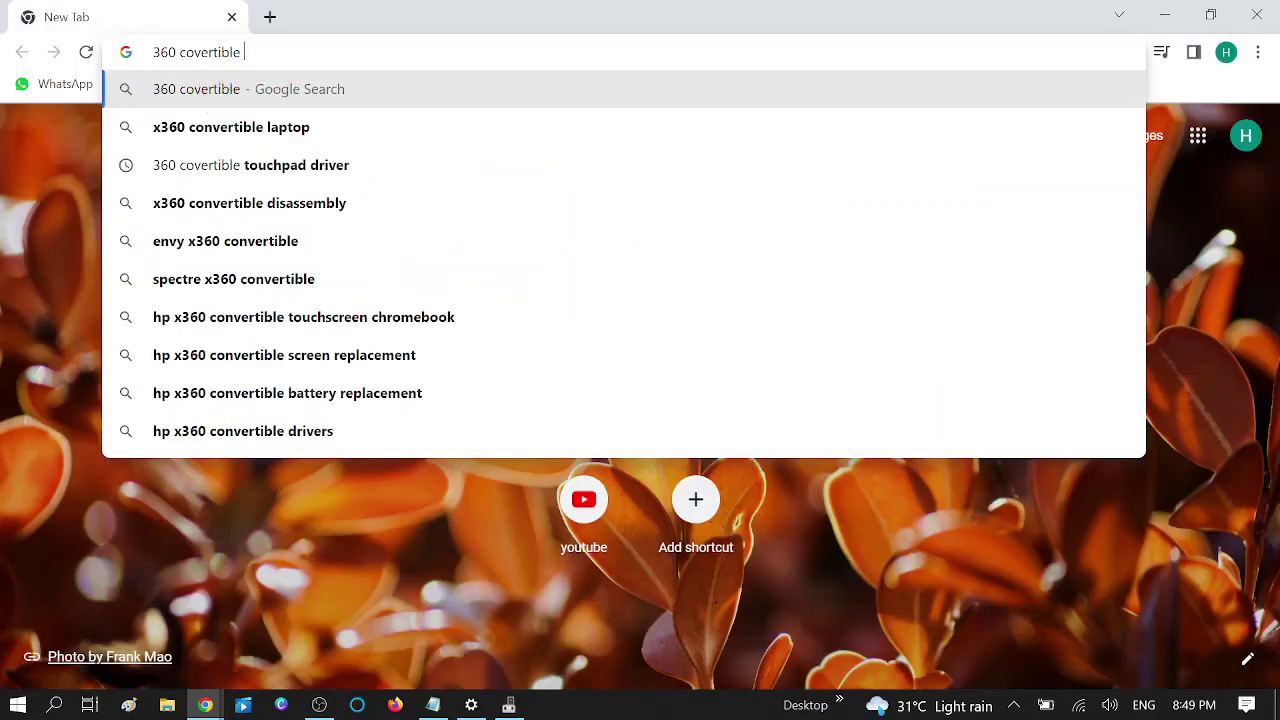
{"action": "type", "text": "blue"}
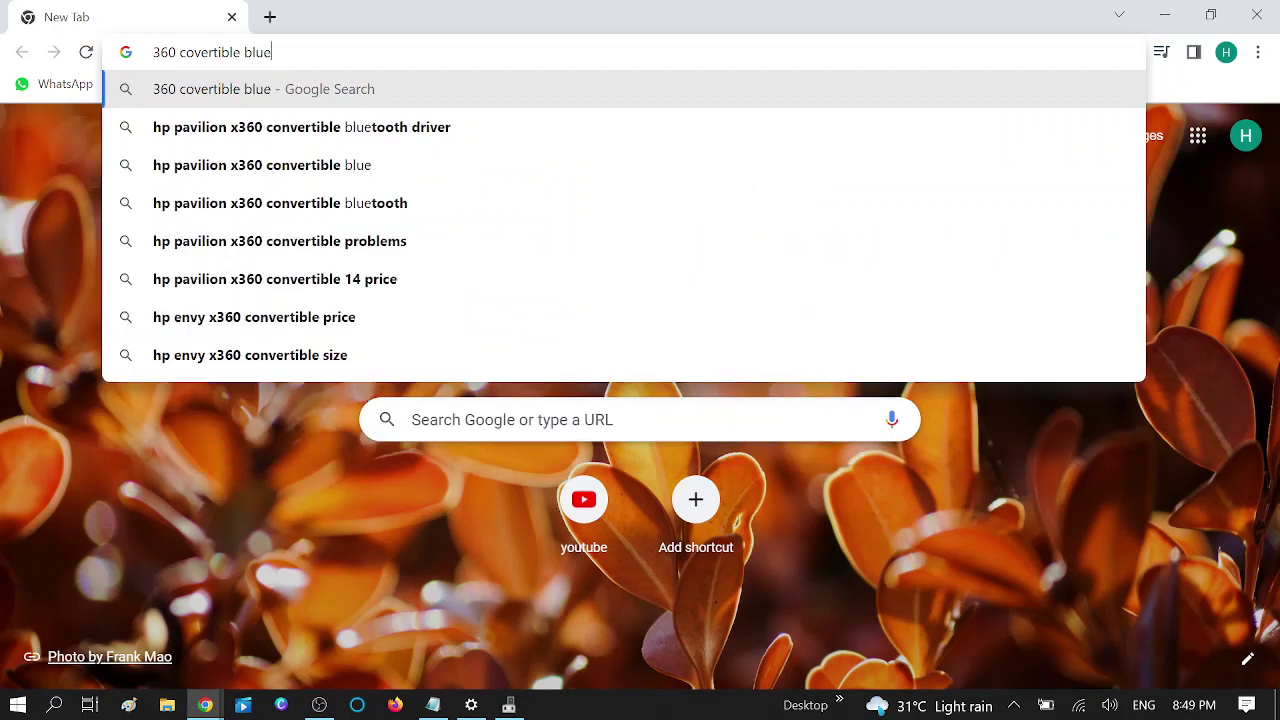
{"action": "type", "text": "tot"}
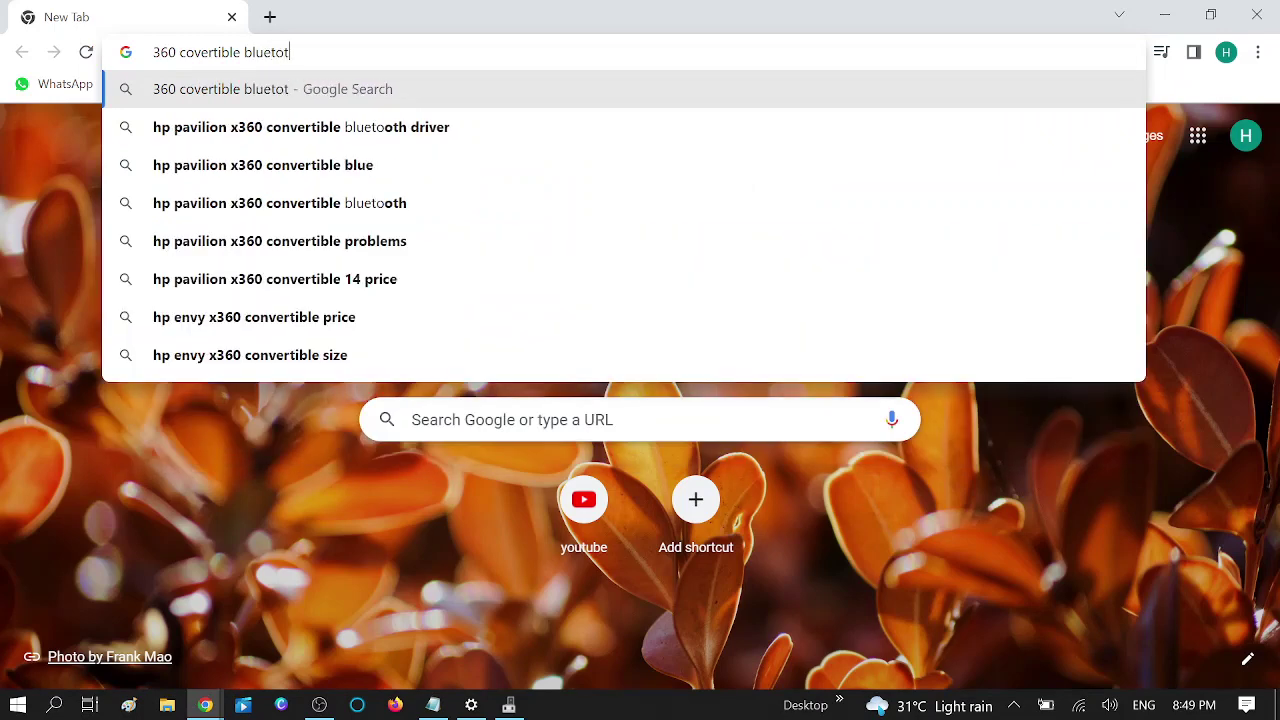
{"action": "type", "text": "h dr"}
{"action": "type", "text": "i"}
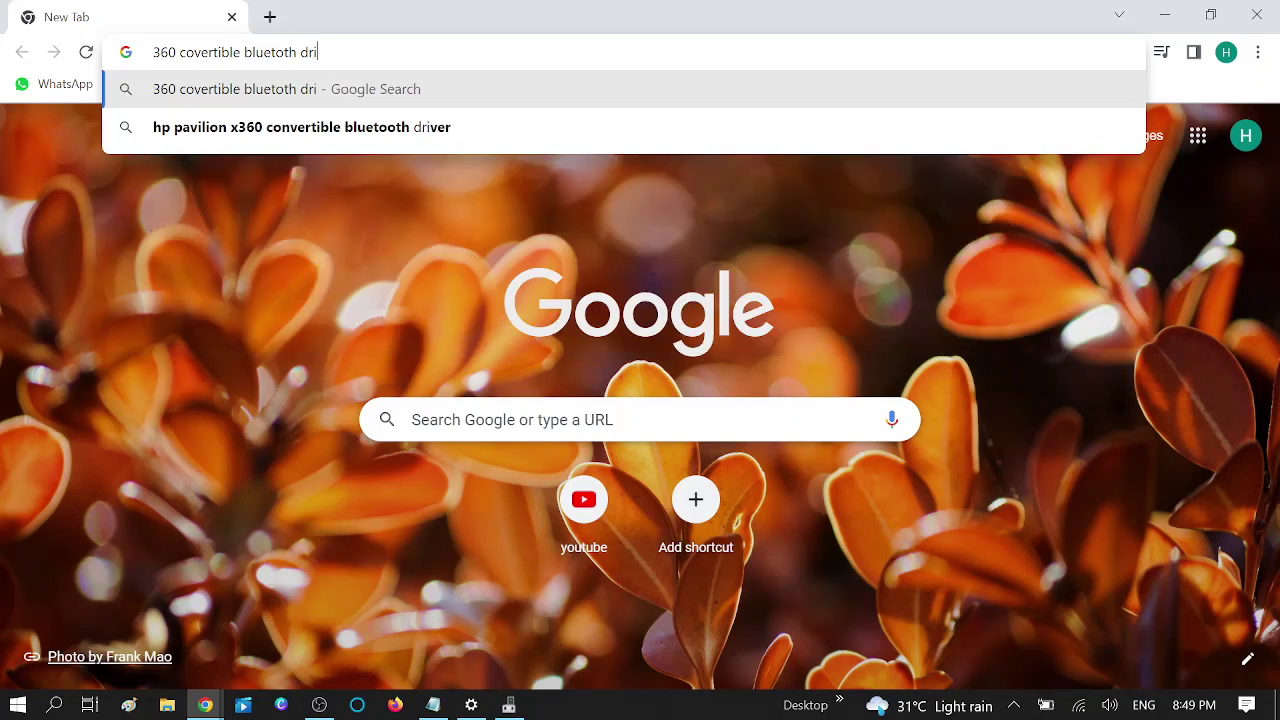
{"action": "type", "text": "ver"}
{"action": "key", "text": "Return"}
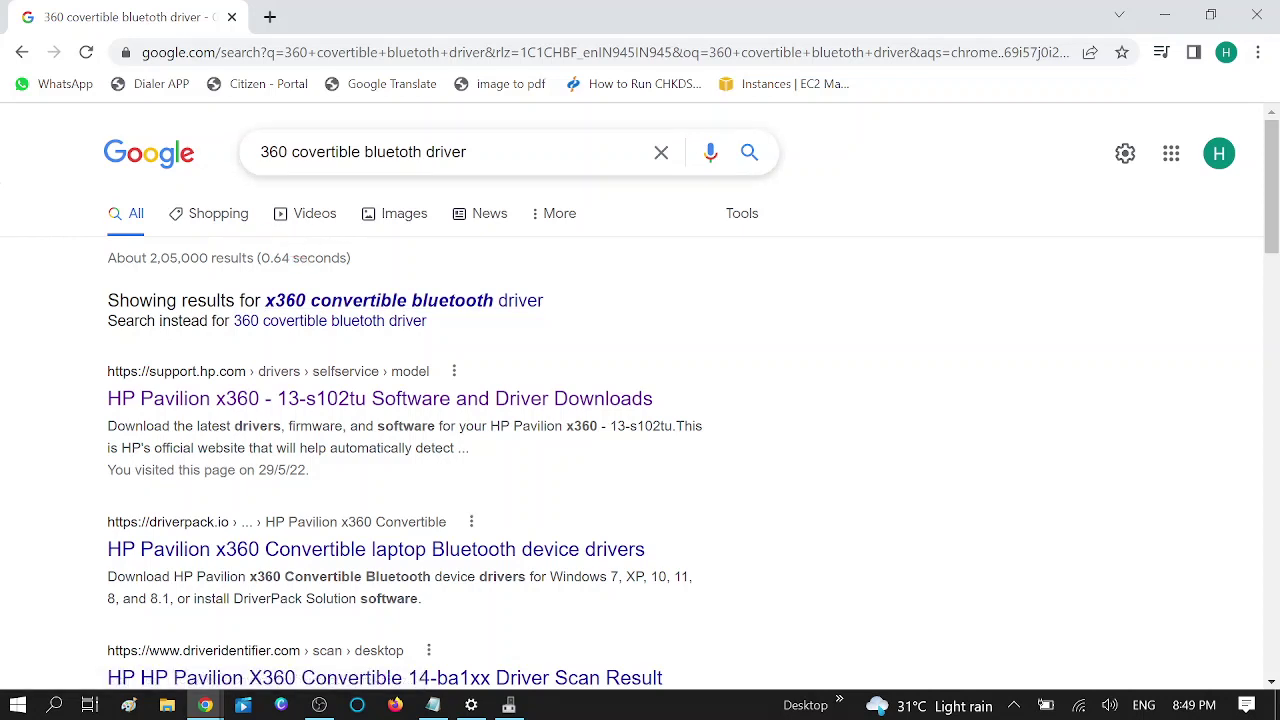
{"action": "key", "text": "super+r"}
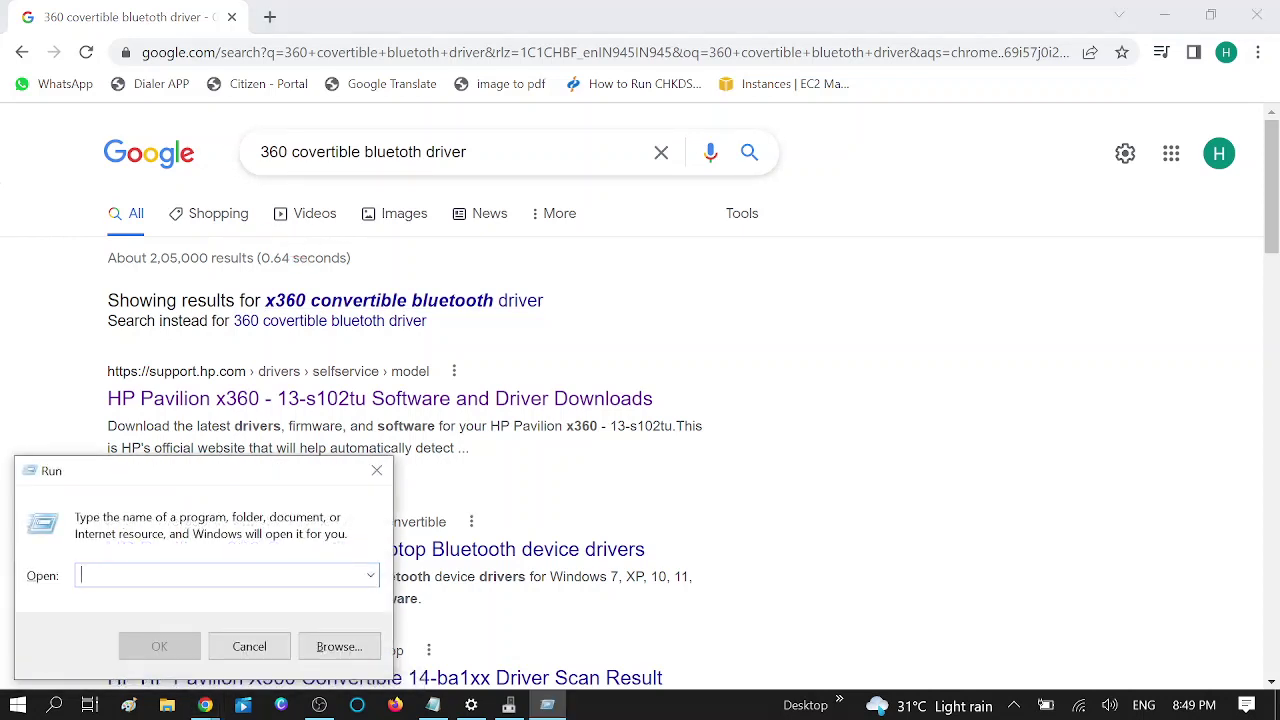
{"action": "type", "text": "msinfo32"}
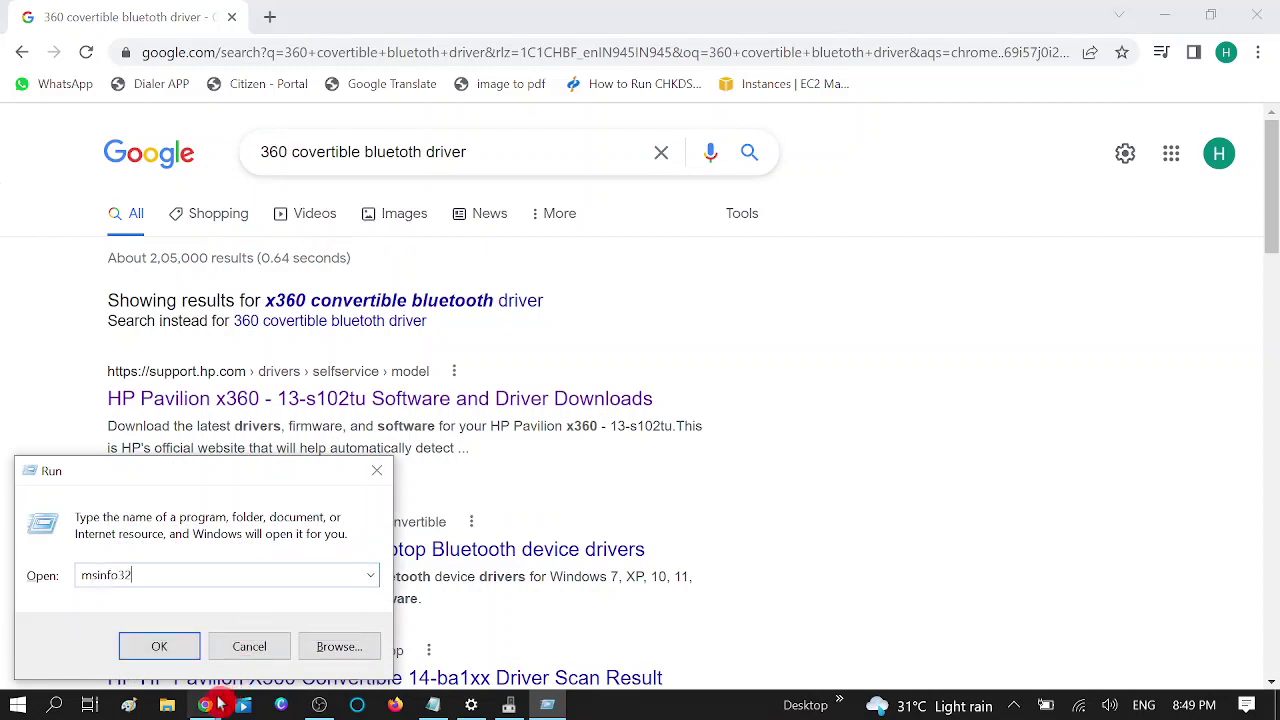
{"action": "left_click", "coordinate": [168, 652]}
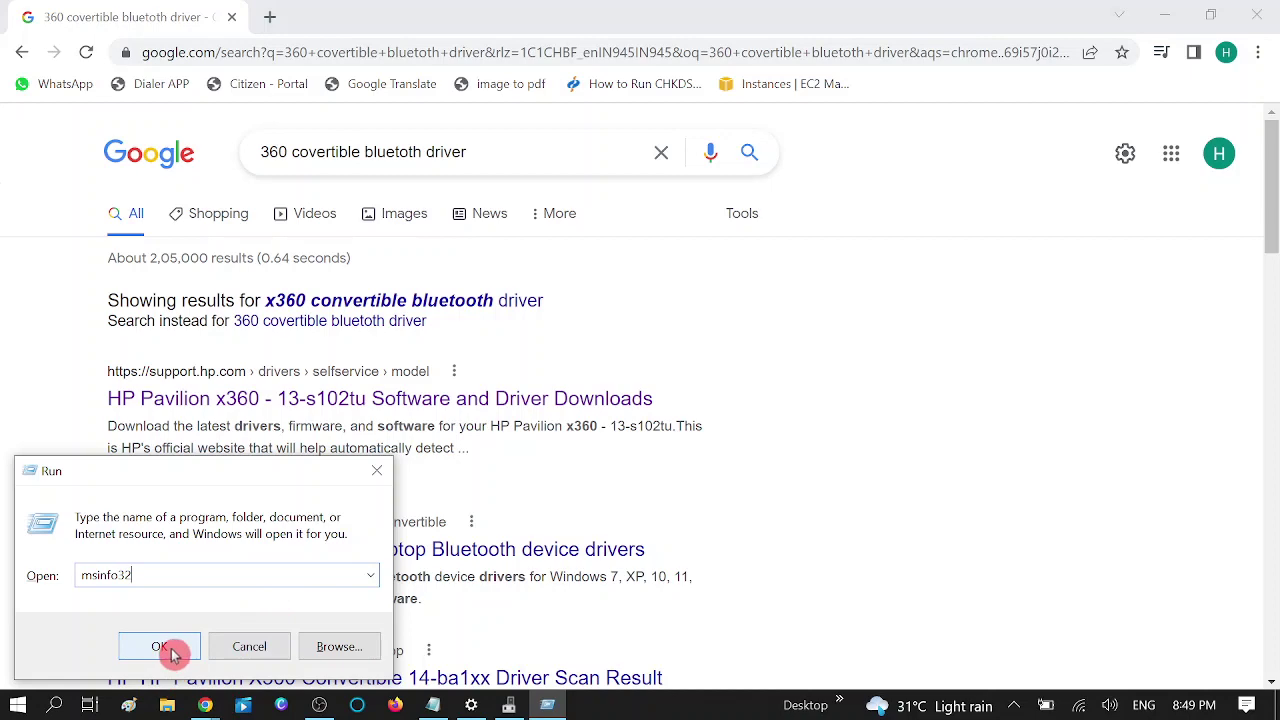
{"action": "left_click_drag", "start_coordinate": [237, 474], "coordinate": [374, 443]}
{"action": "left_click", "coordinate": [322, 568]}
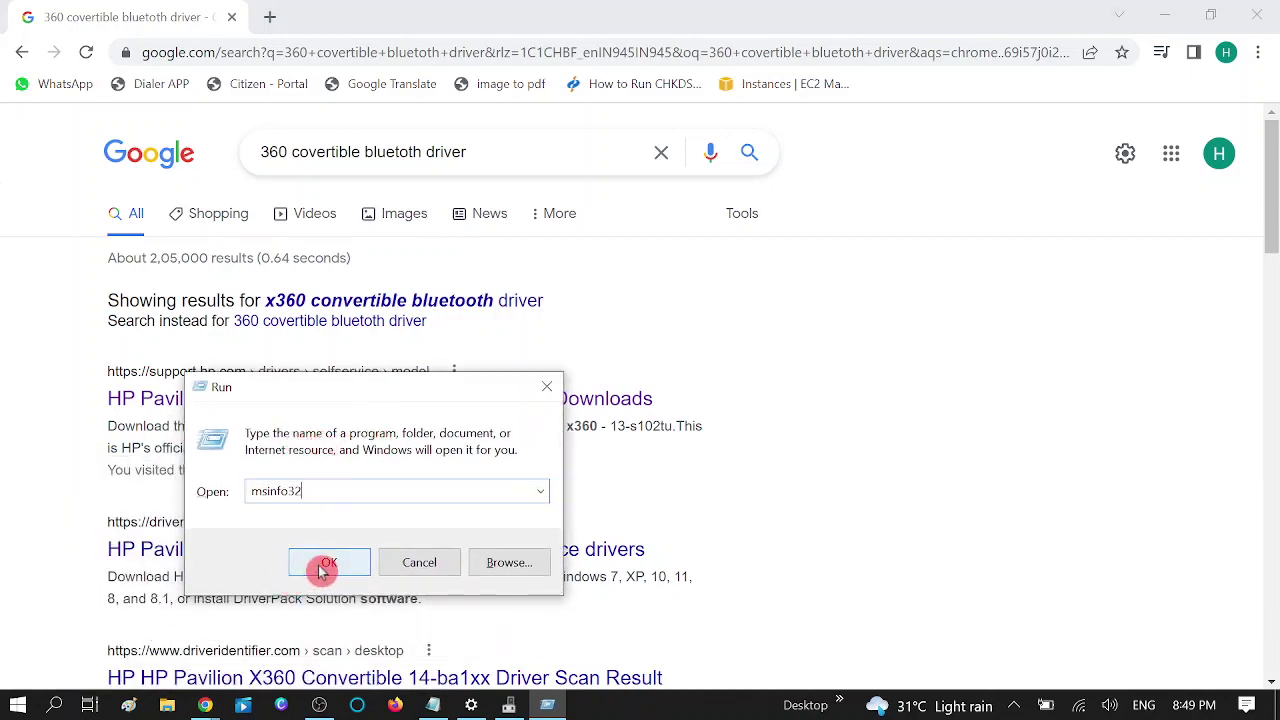
{"action": "left_click", "coordinate": [546, 386]}
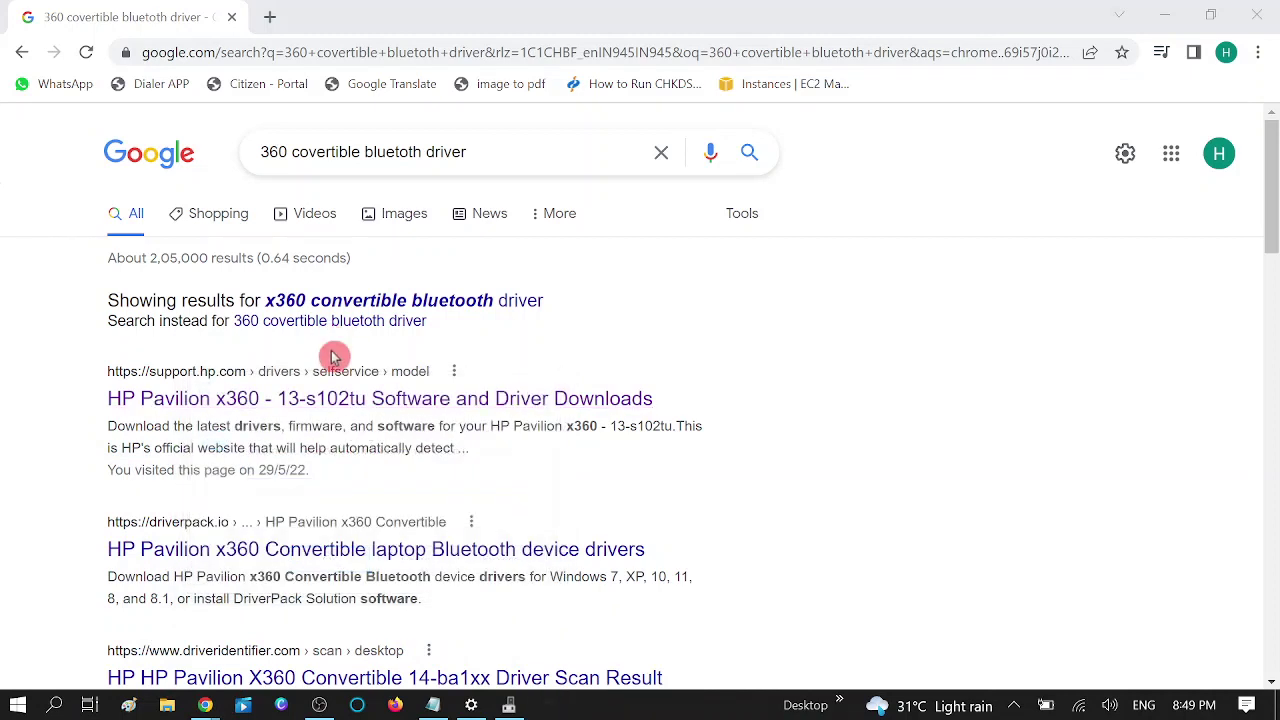
Open the HP Pavilion x360 - 13-s102tu Software and Driver Downloads result and choose Windows 10 as the operating system.
{"action": "left_click", "coordinate": [195, 416]}
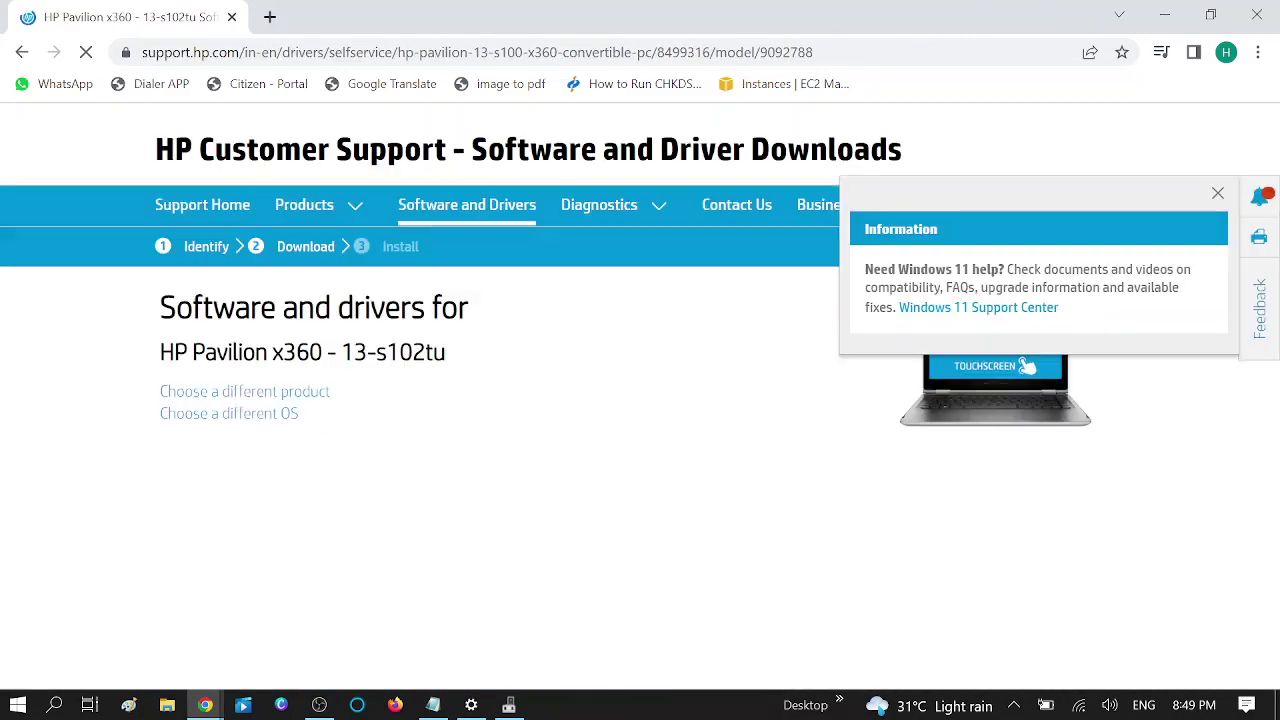
{"action": "scroll", "coordinate": [456, 436], "scroll_direction": "down", "scroll_amount": 3}
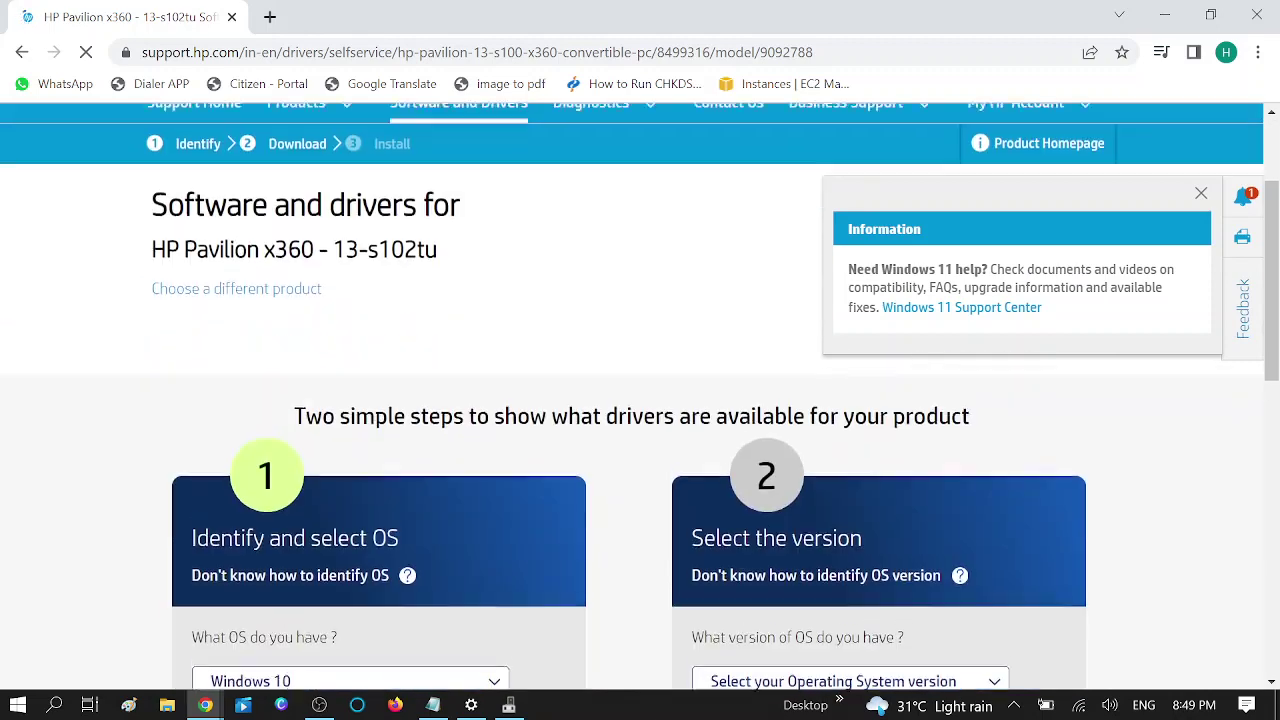
{"action": "left_click", "coordinate": [371, 566]}
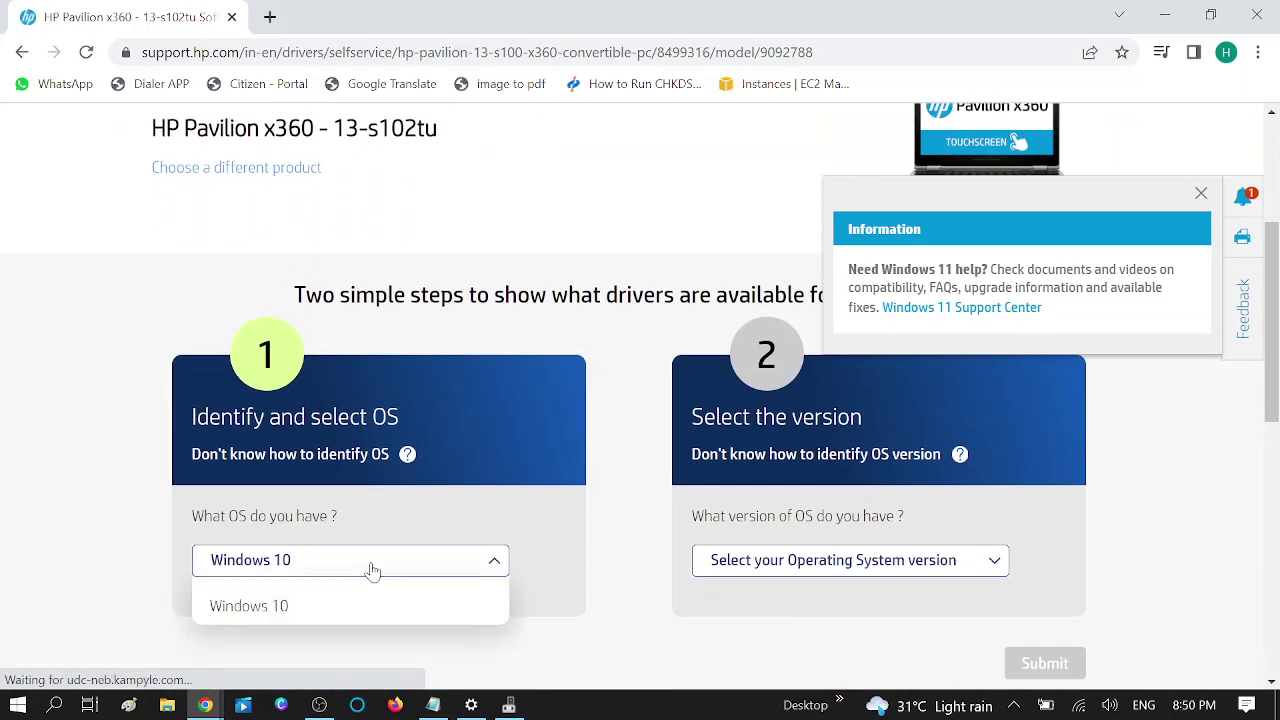
{"action": "left_click", "coordinate": [340, 608]}
Choose Windows 10 (64-bit) as the operating system version, dismiss the Information notice, and submit the selection.
{"action": "scroll", "coordinate": [696, 459], "scroll_direction": "down", "scroll_amount": 2}
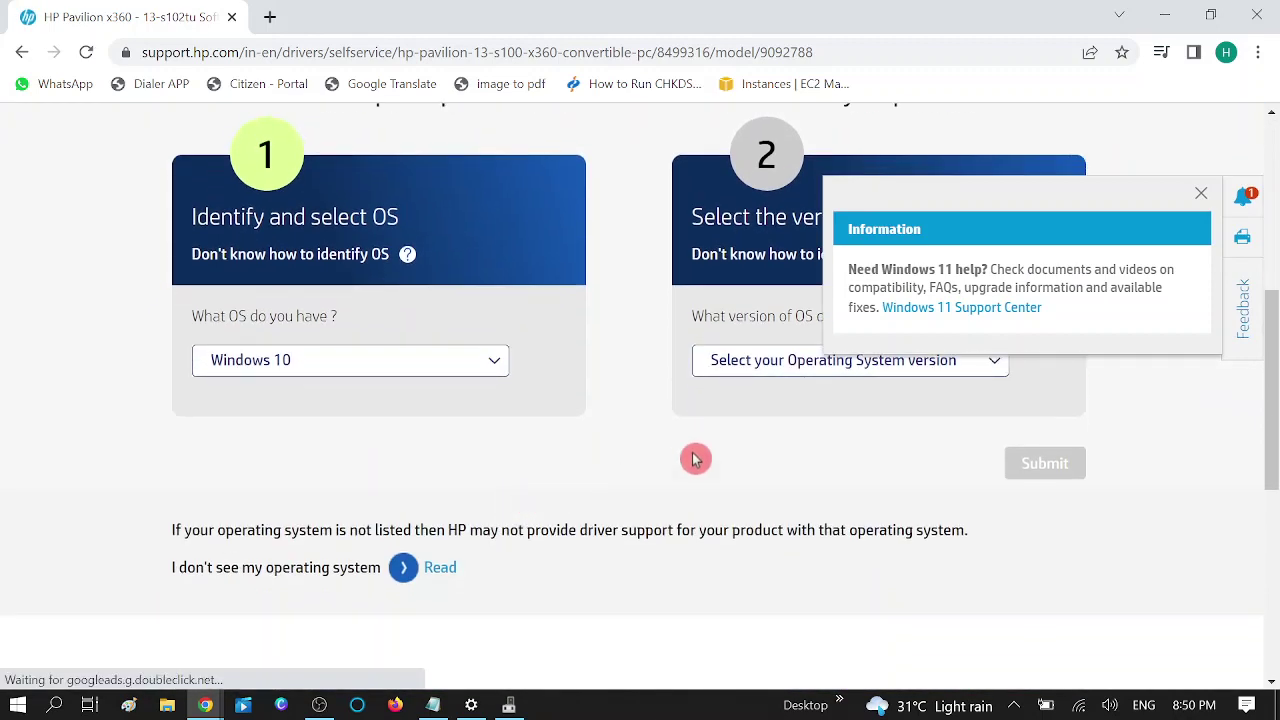
{"action": "left_click", "coordinate": [775, 368]}
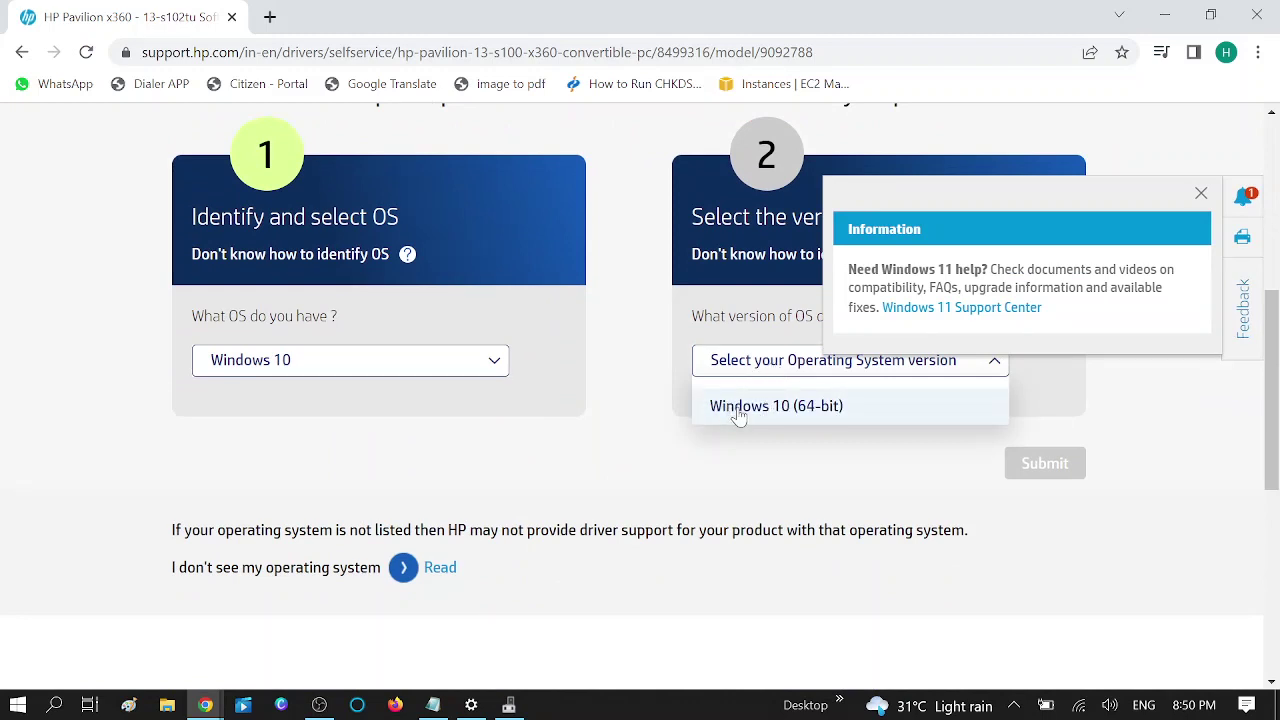
{"action": "left_click", "coordinate": [739, 412]}
{"action": "left_click", "coordinate": [1201, 194]}
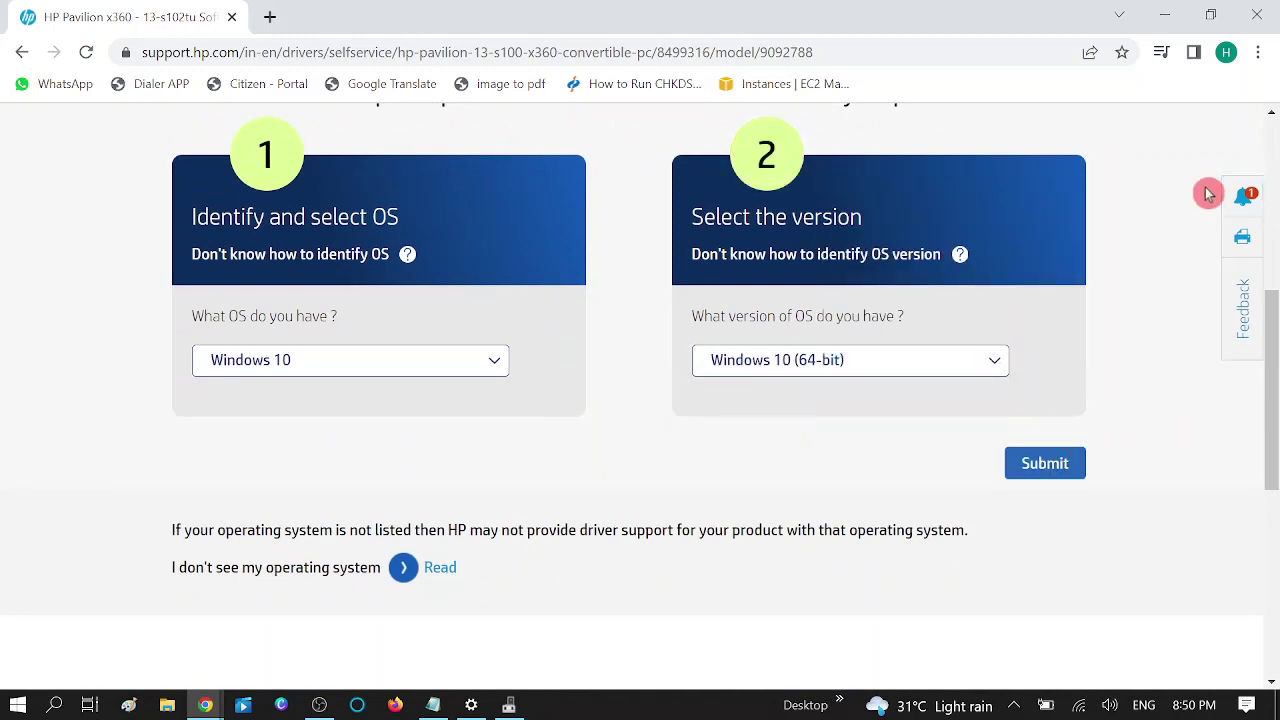
{"action": "left_click", "coordinate": [1058, 465]}
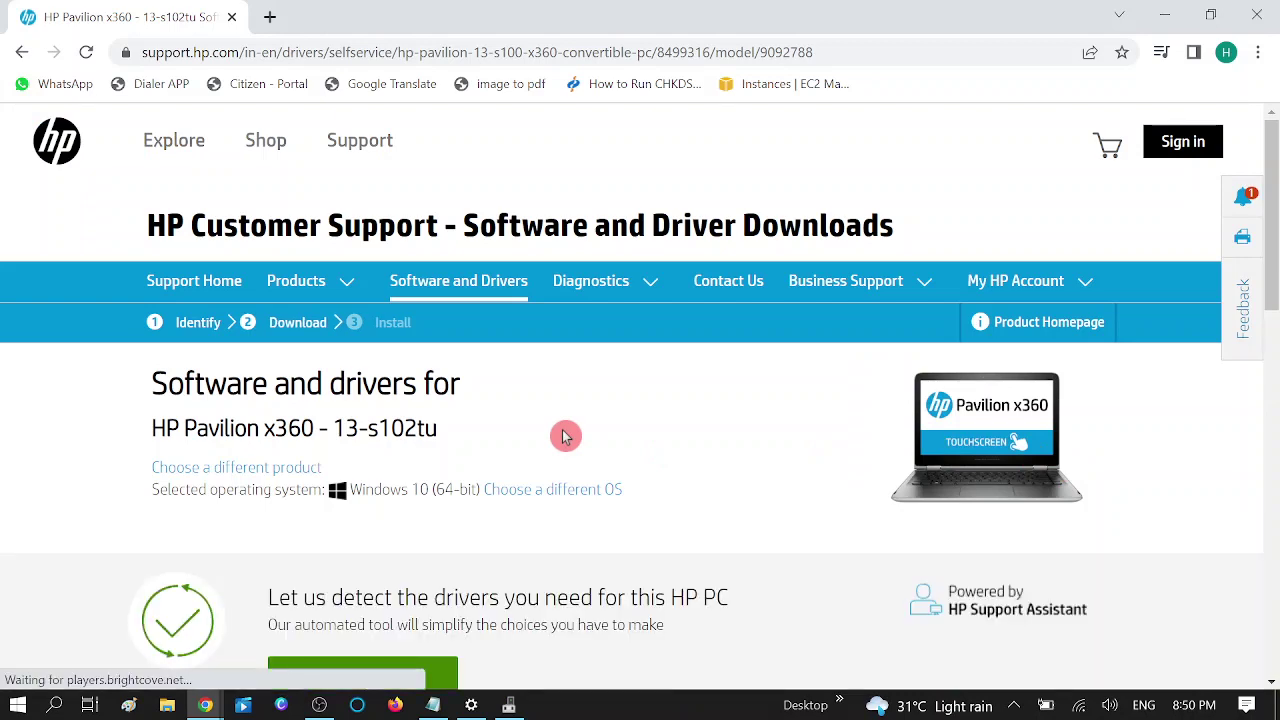
Expand the list of all drivers for the HP Pavilion x360 and open its Driver-Network category.
{"action": "scroll", "coordinate": [565, 436], "scroll_direction": "down", "scroll_amount": 3}
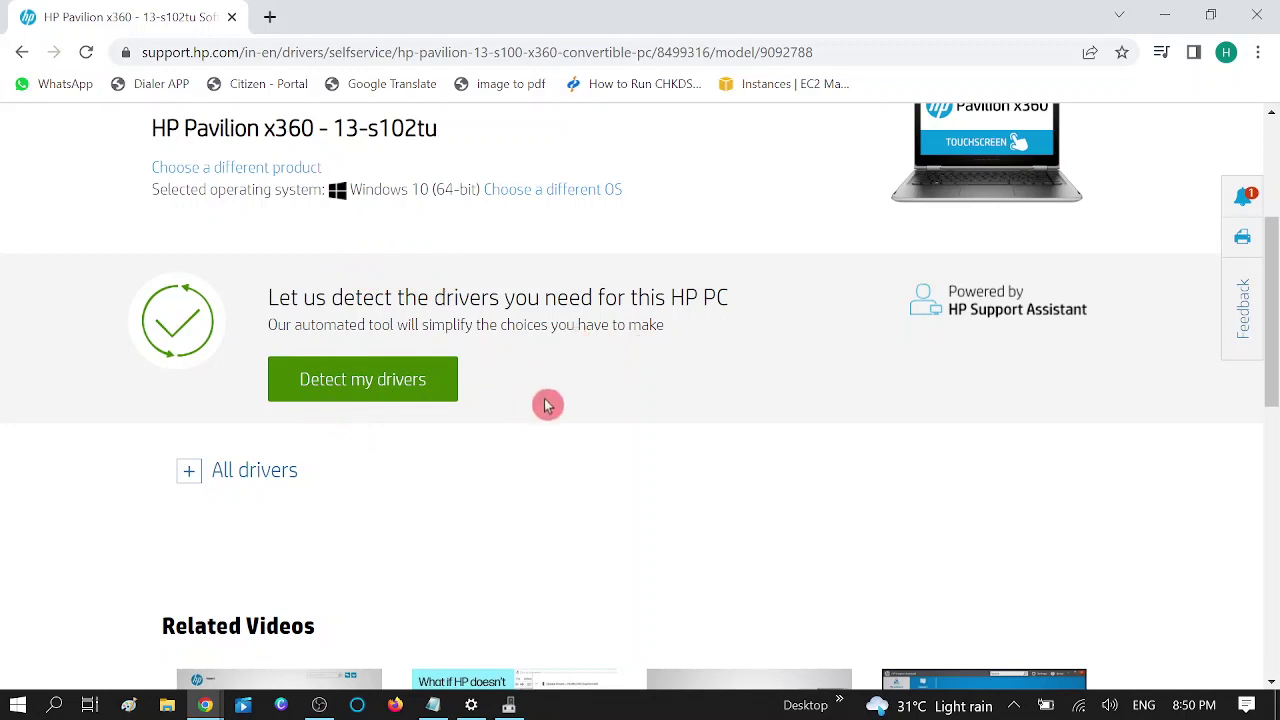
{"action": "left_click", "coordinate": [192, 477]}
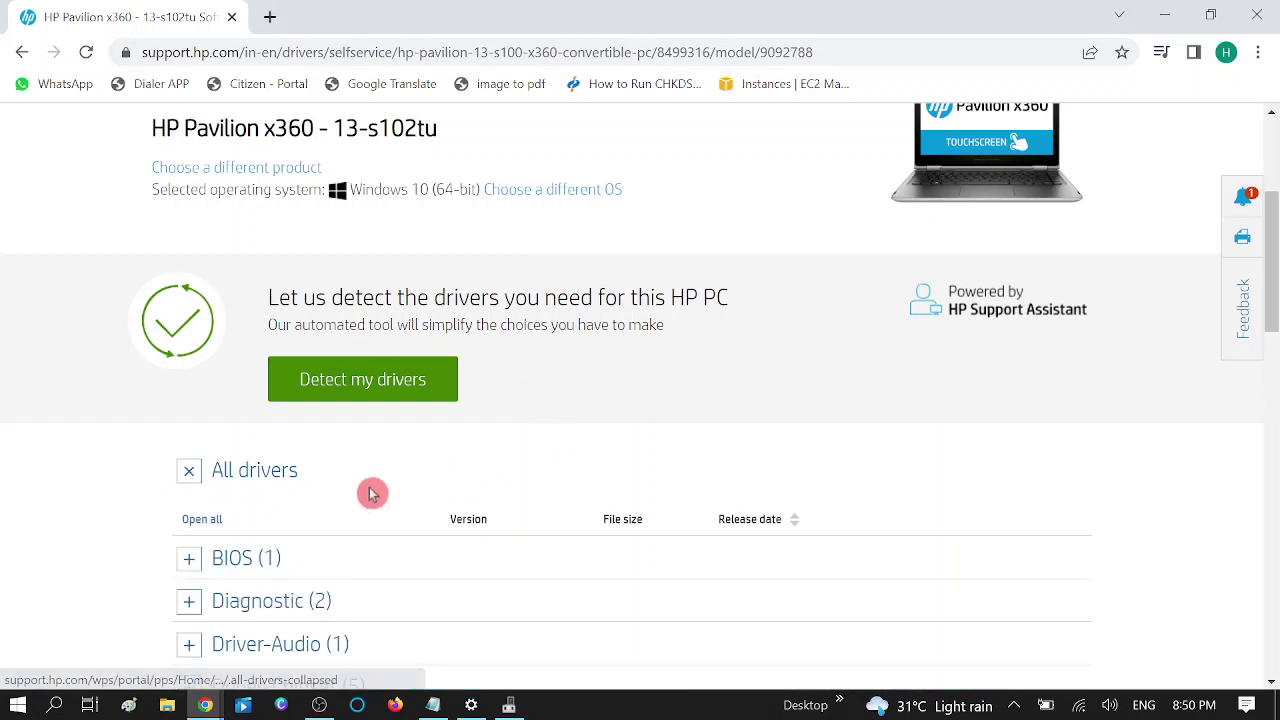
{"action": "scroll", "coordinate": [371, 491], "scroll_direction": "down", "scroll_amount": 5}
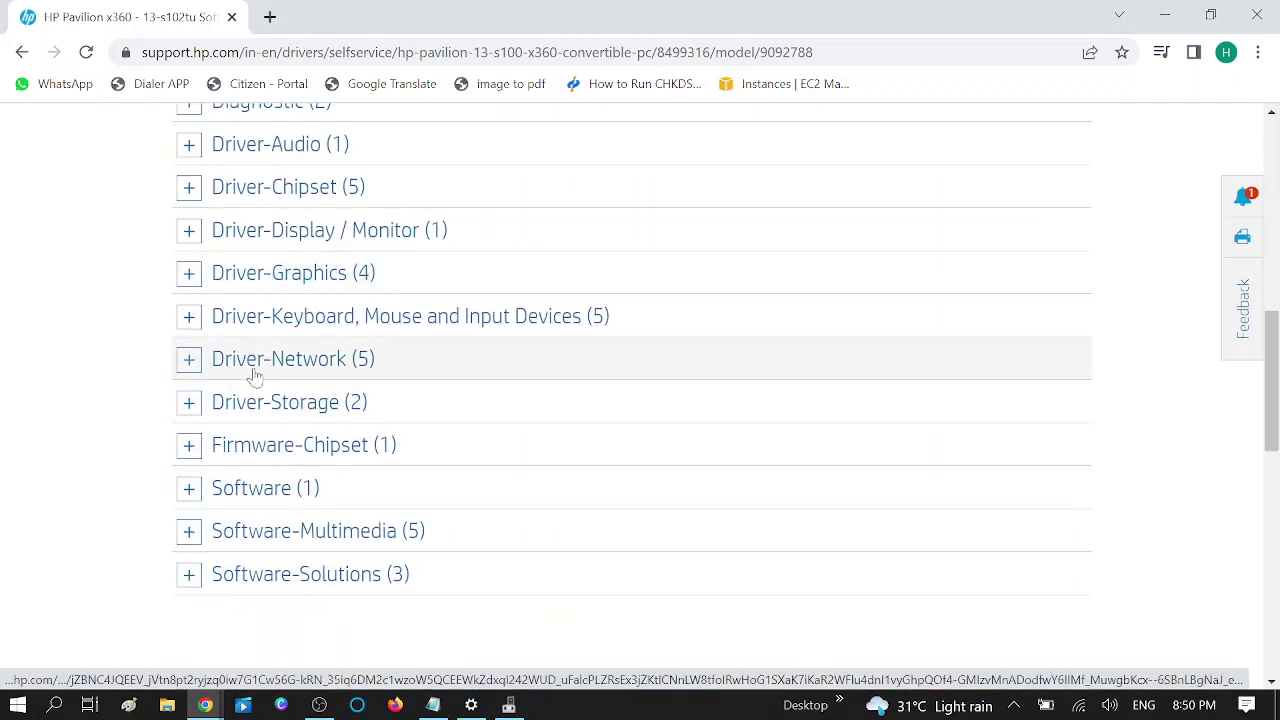
{"action": "left_click", "coordinate": [190, 360]}
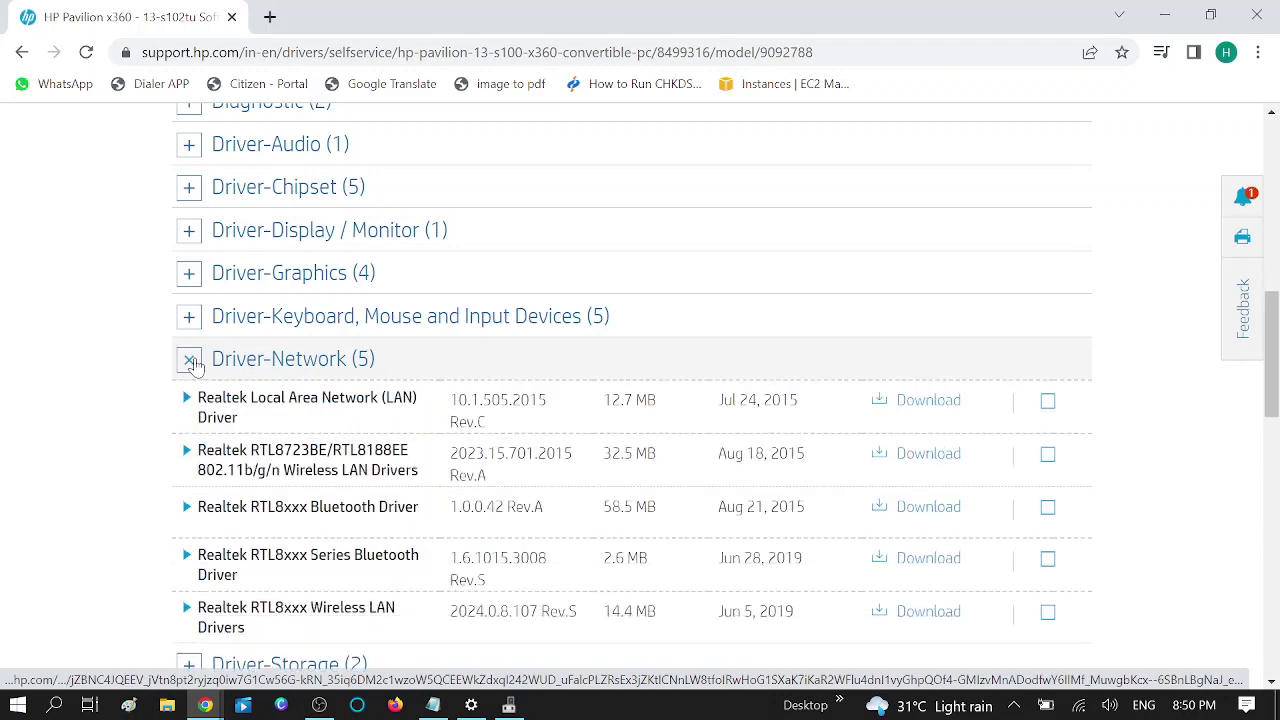
Download the Realtek RTL8xxx Bluetooth Driver, version 1.0.0.42 Rev.A, declining the install assistant in favour of manual download and installation.
{"action": "scroll", "coordinate": [380, 355], "scroll_direction": "down", "scroll_amount": 1}
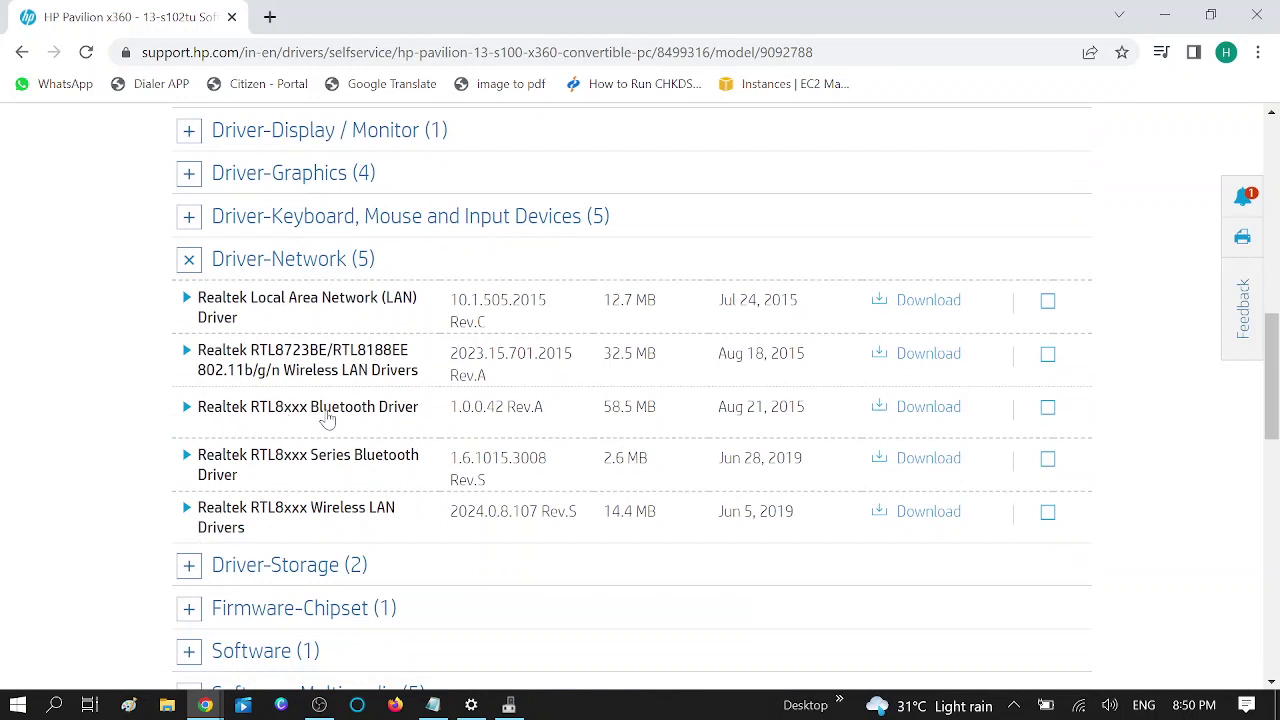
{"action": "left_click", "coordinate": [930, 408]}
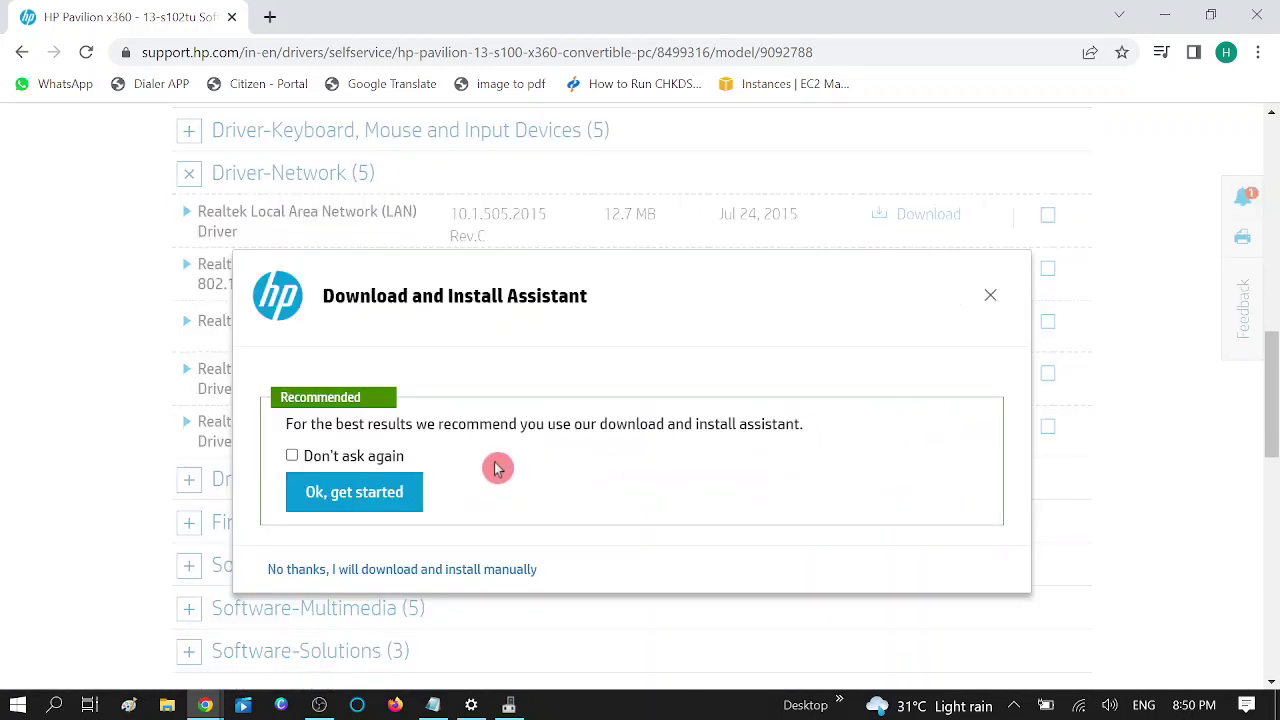
{"action": "left_click", "coordinate": [339, 574]}
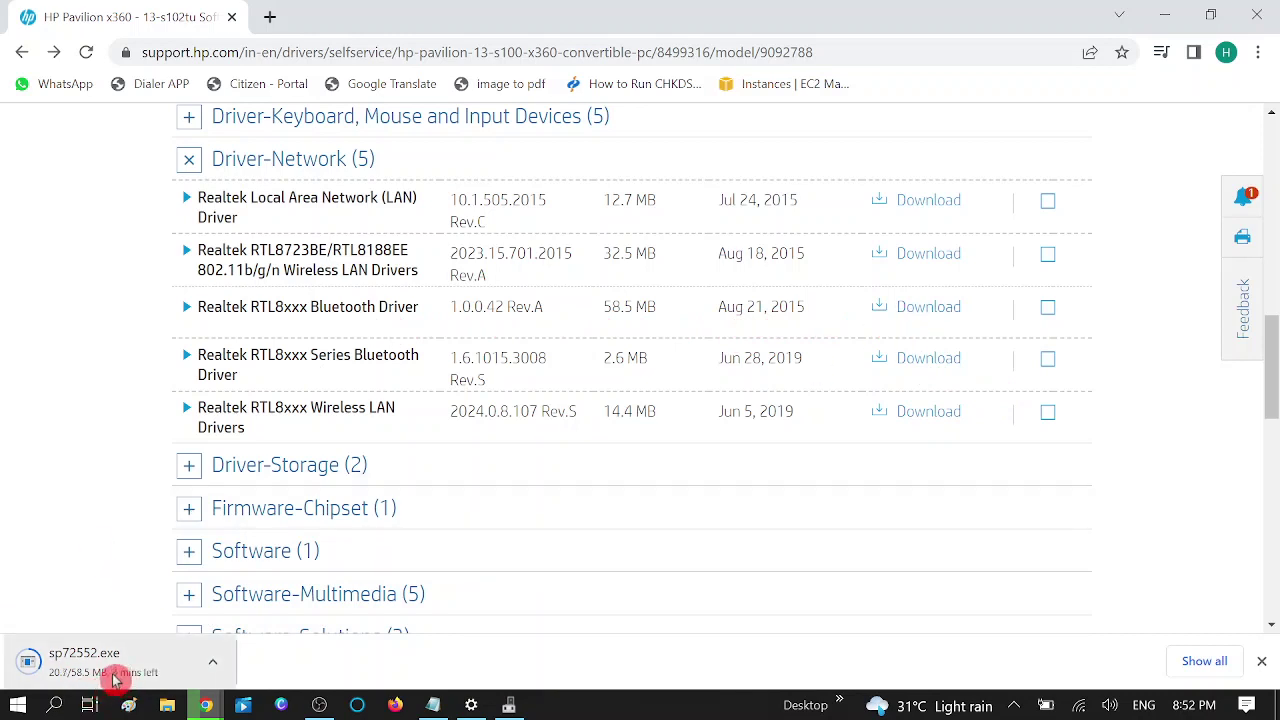
Cancel the running download of sp72552.exe.
{"action": "scroll", "coordinate": [150, 680], "scroll_direction": "up", "scroll_amount": 5}
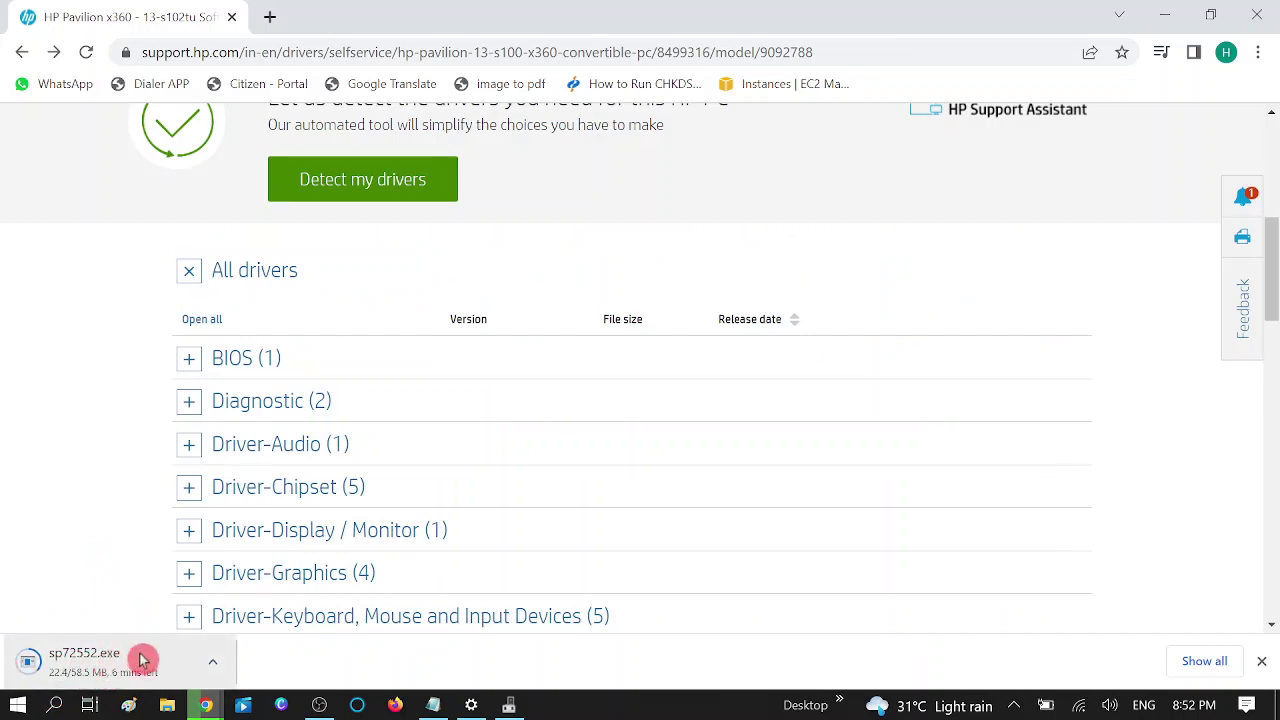
{"action": "left_click", "coordinate": [213, 662]}
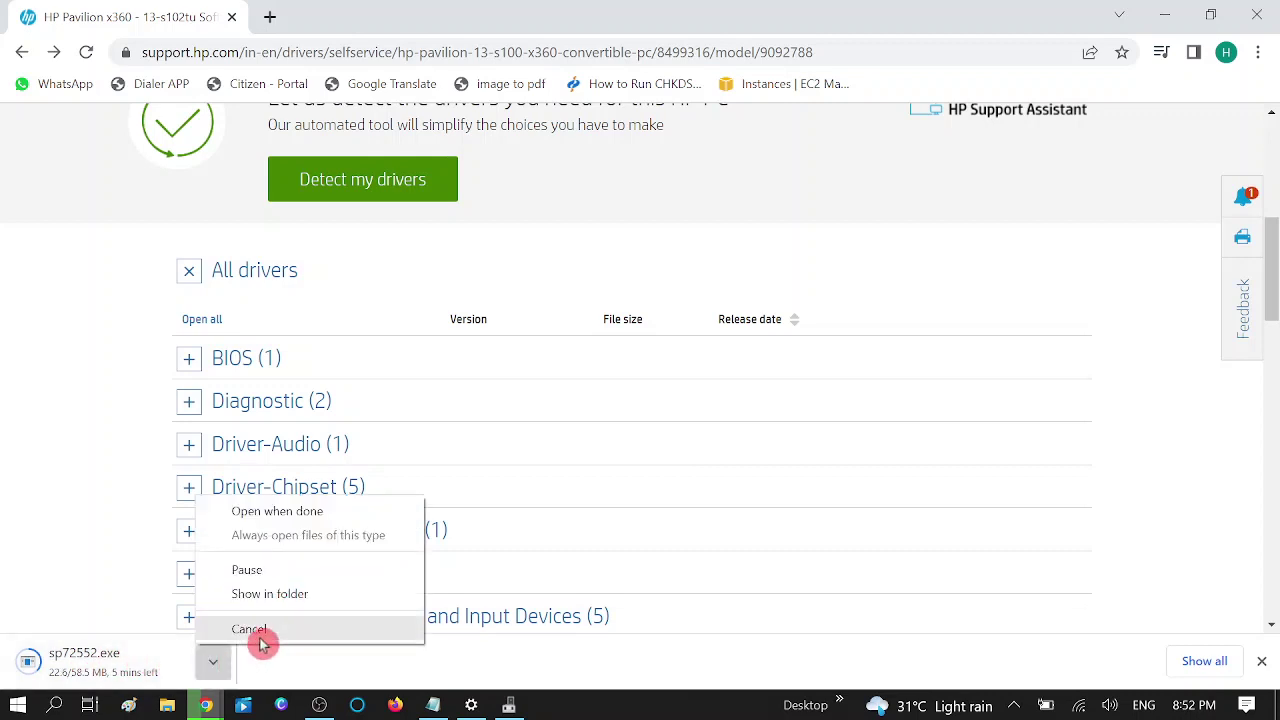
{"action": "left_click", "coordinate": [258, 632]}
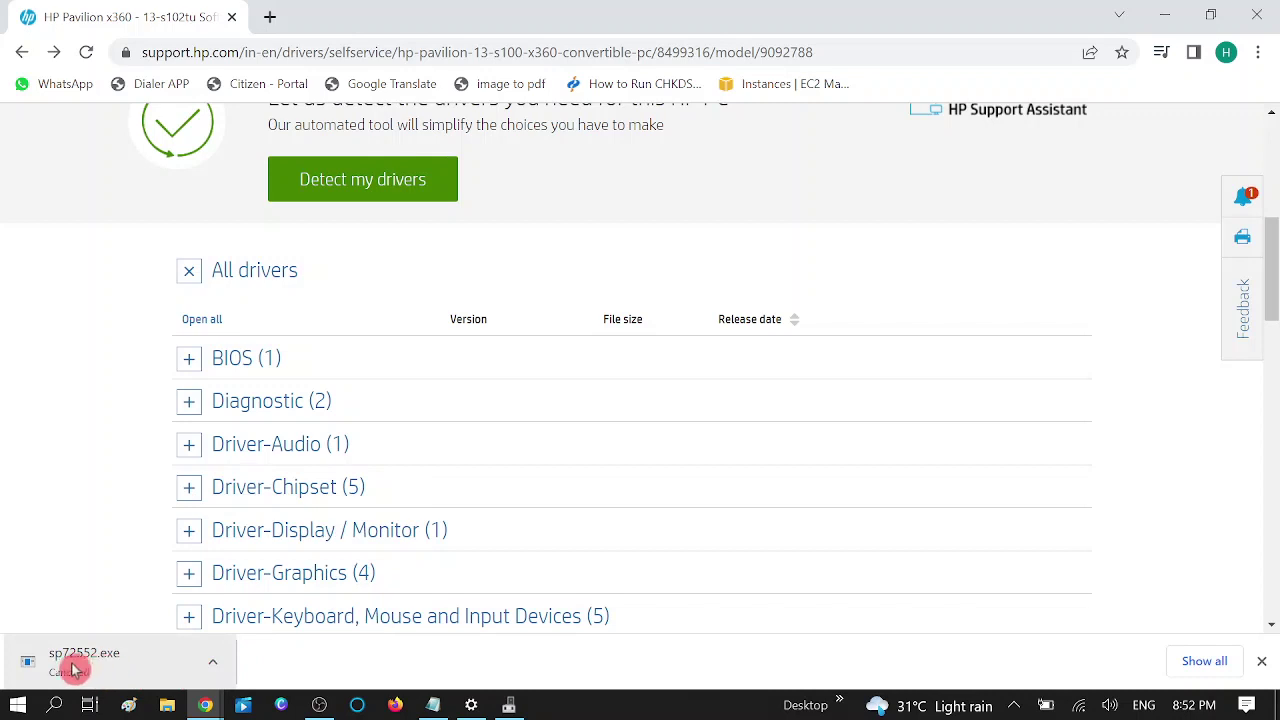
Minimize the browser, look over the Bluetooth devices in Device Manager, and close Device Manager.
{"action": "left_click", "coordinate": [1163, 16]}
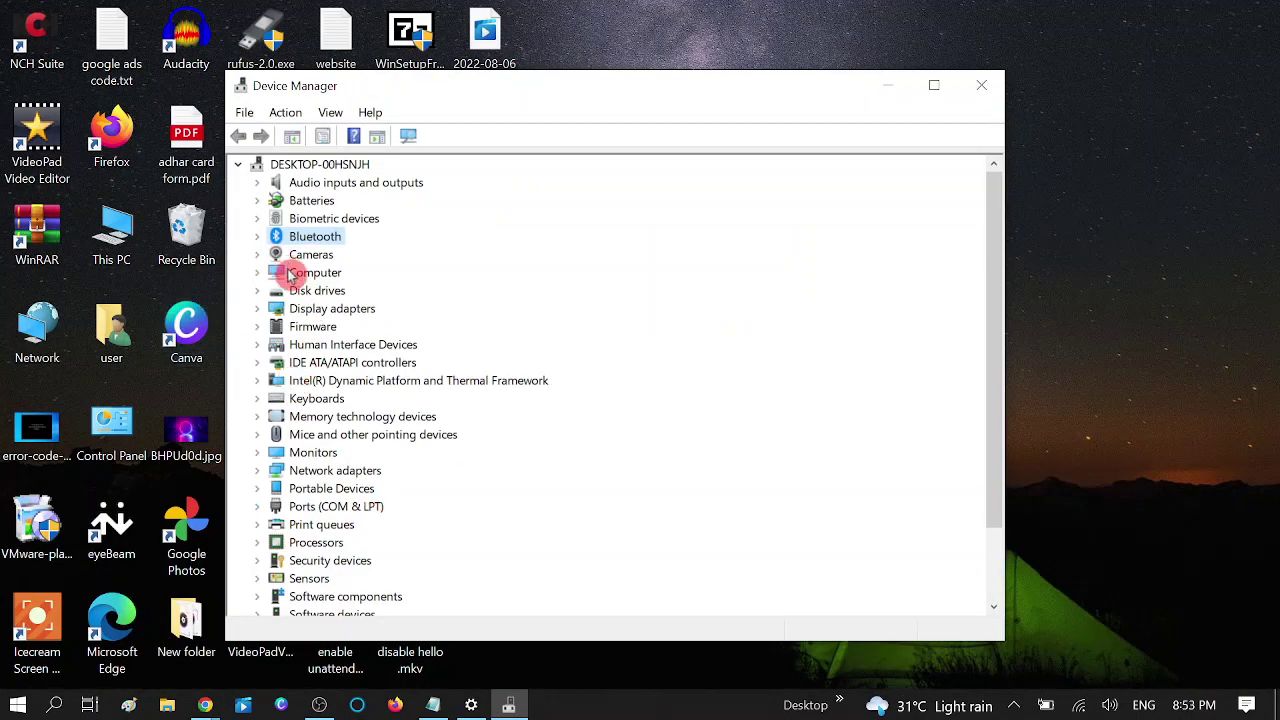
{"action": "left_click", "coordinate": [257, 236]}
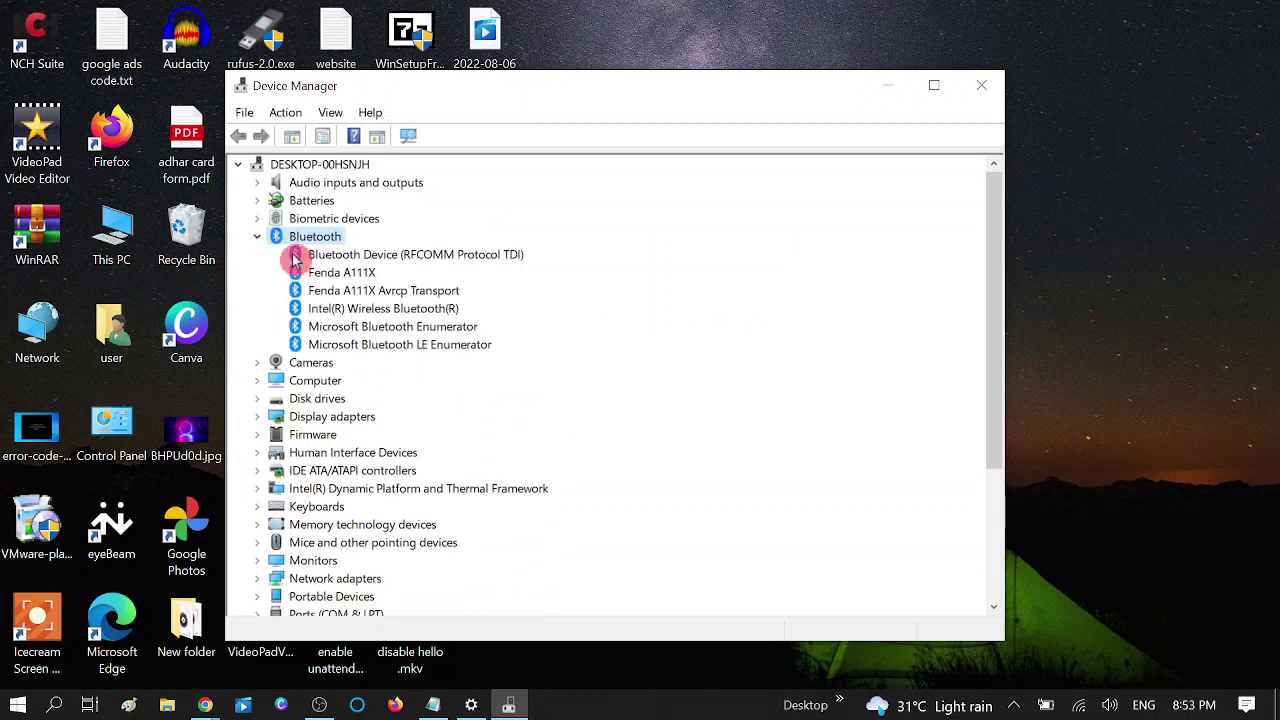
{"action": "left_click", "coordinate": [257, 236]}
{"action": "left_click", "coordinate": [980, 86]}
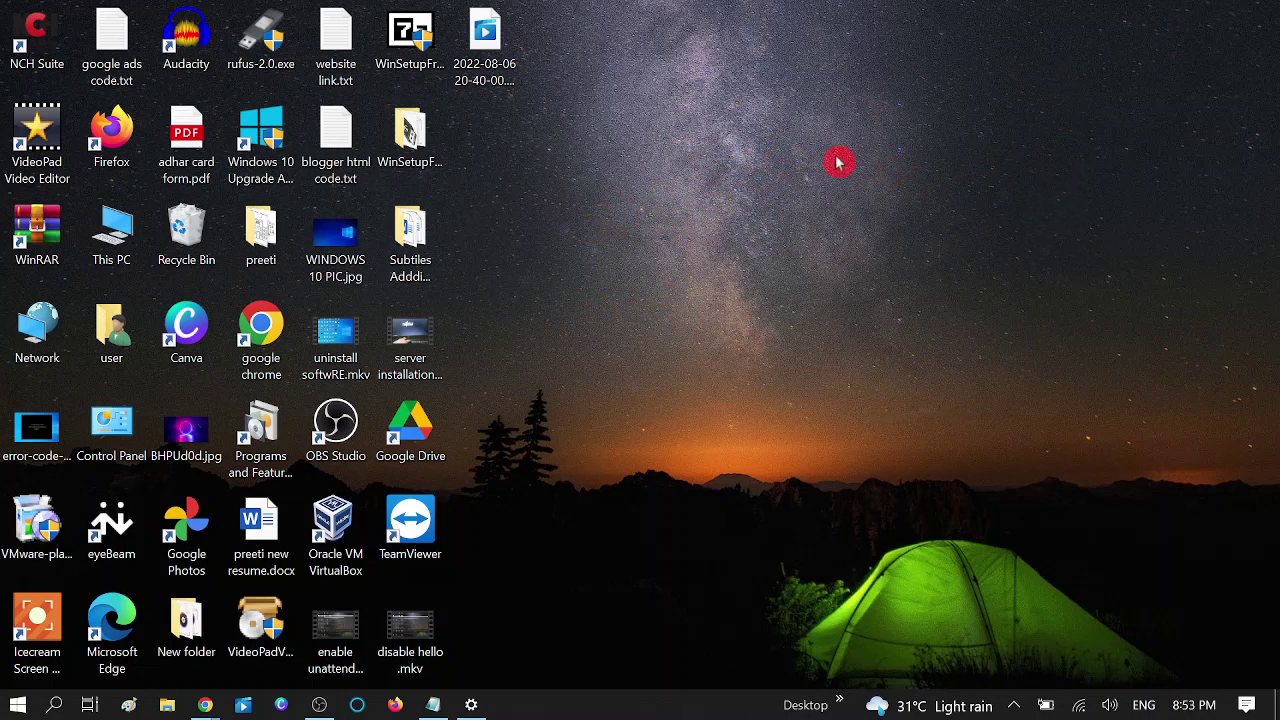
Open the Bluetooth & other devices page in Windows Settings and bring up its additional Bluetooth options dialog.
{"action": "left_click", "coordinate": [17, 710]}
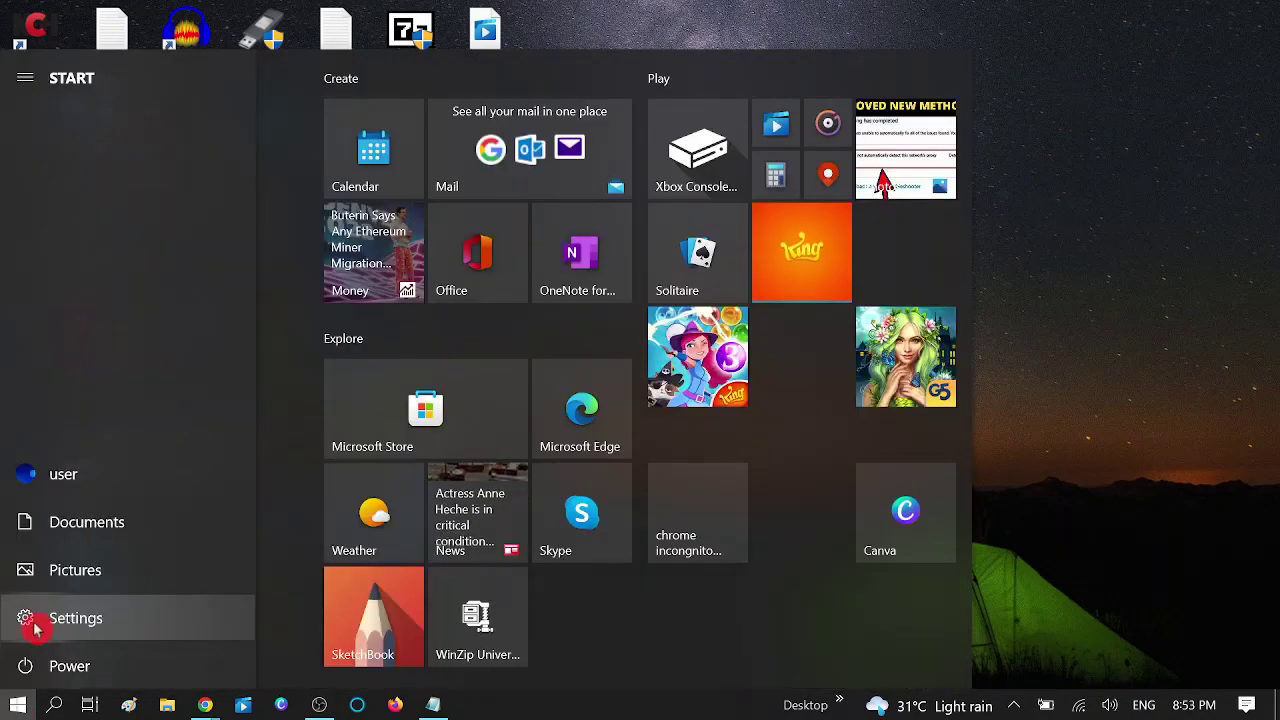
{"action": "left_click", "coordinate": [33, 625]}
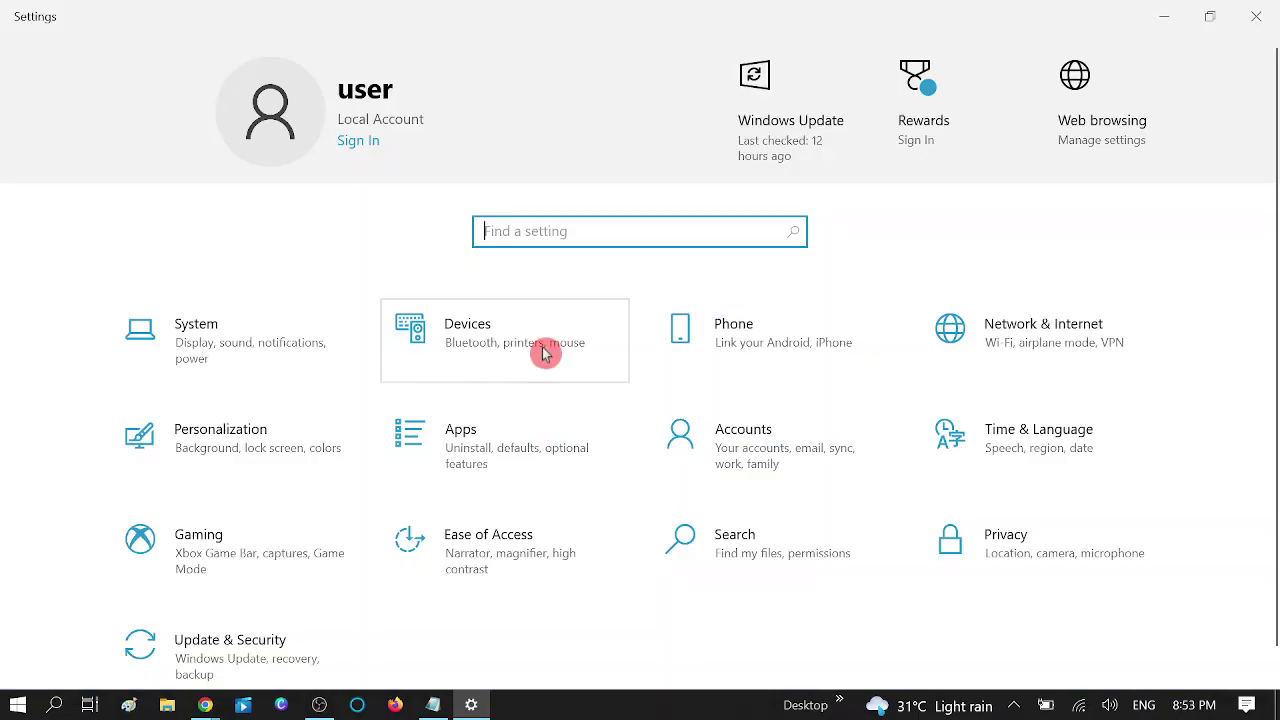
{"action": "left_click", "coordinate": [548, 358]}
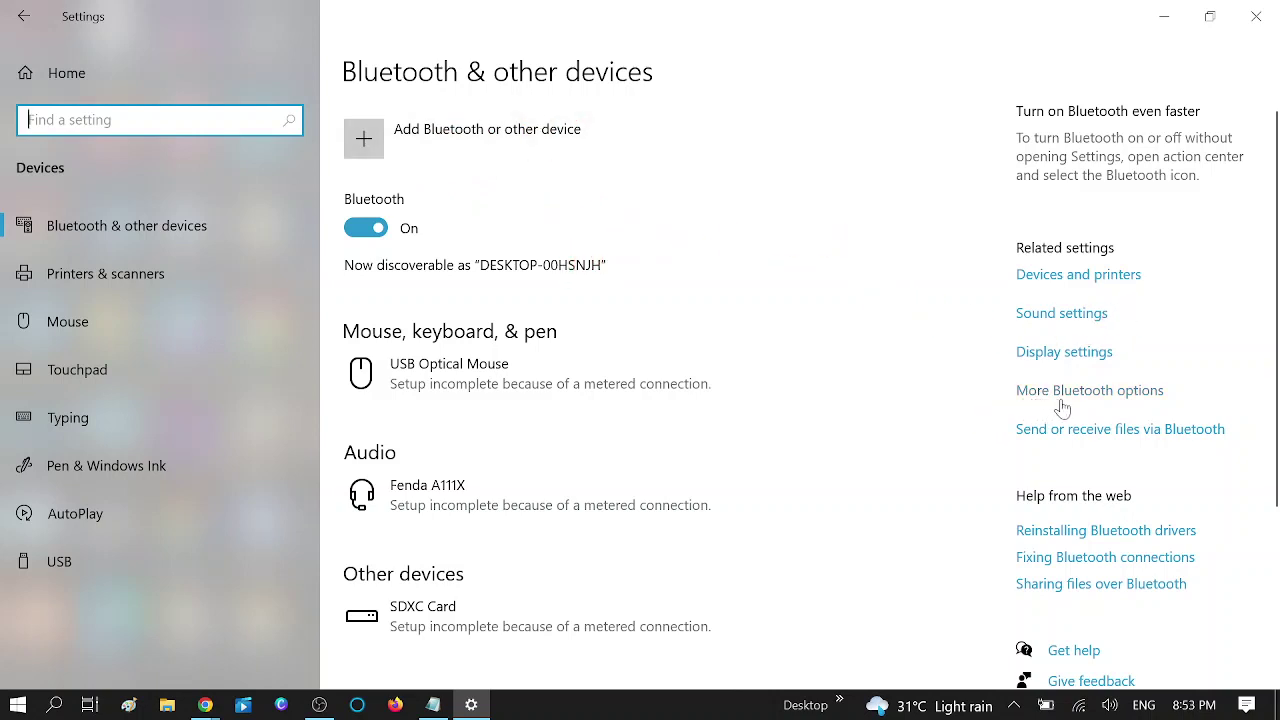
{"action": "left_click", "coordinate": [1101, 399]}
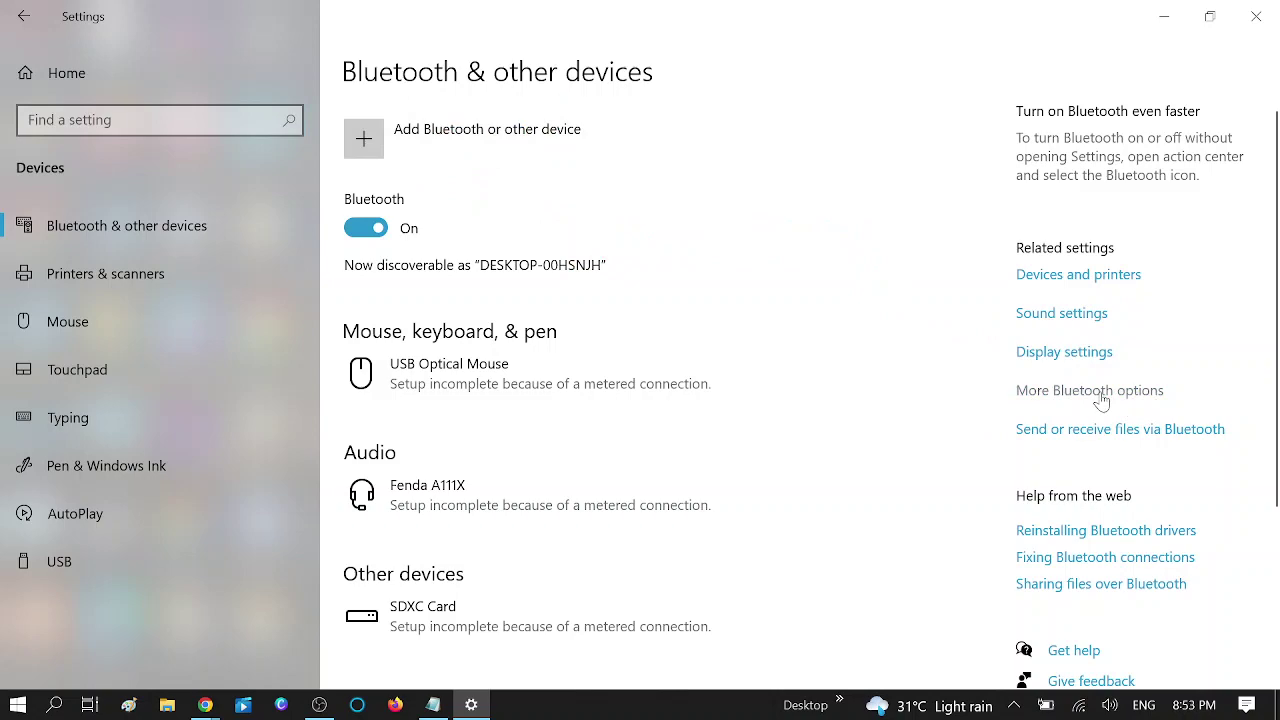
{"action": "left_click_drag", "start_coordinate": [297, 58], "coordinate": [710, 63]}
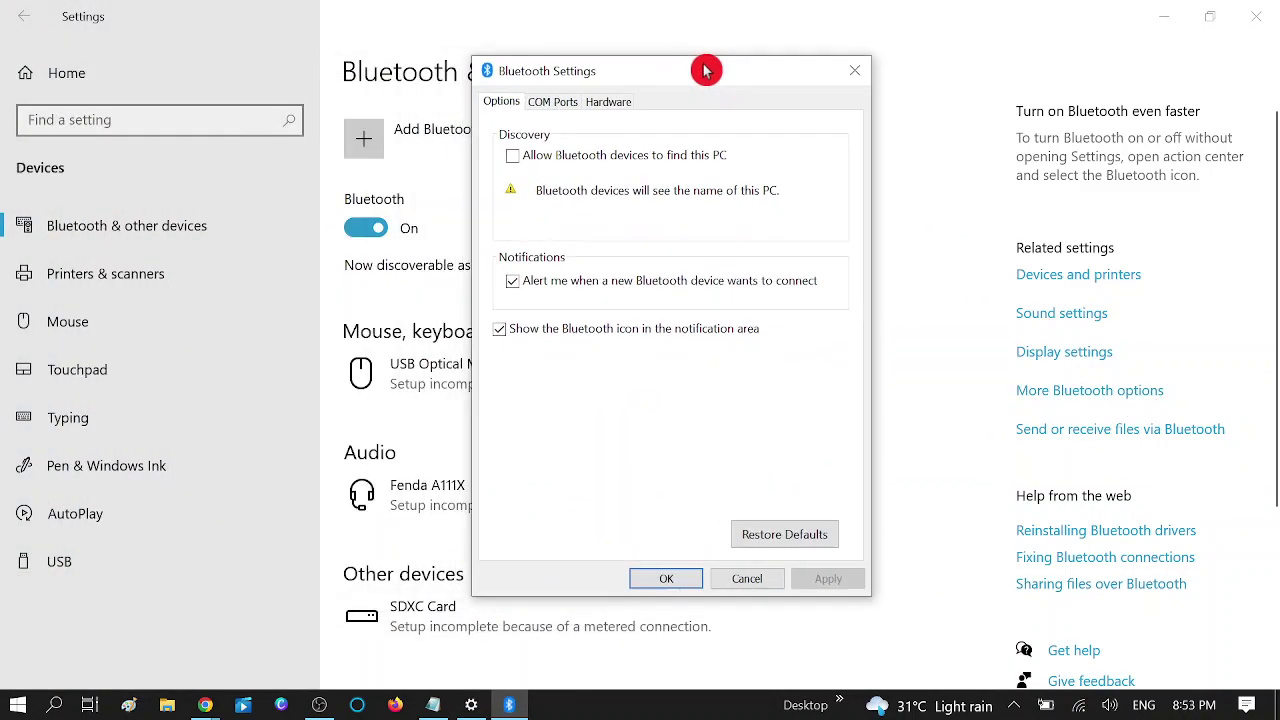
Allow Bluetooth devices to find this PC, apply the change, and close the Bluetooth options and Settings.
{"action": "left_click", "coordinate": [514, 158]}
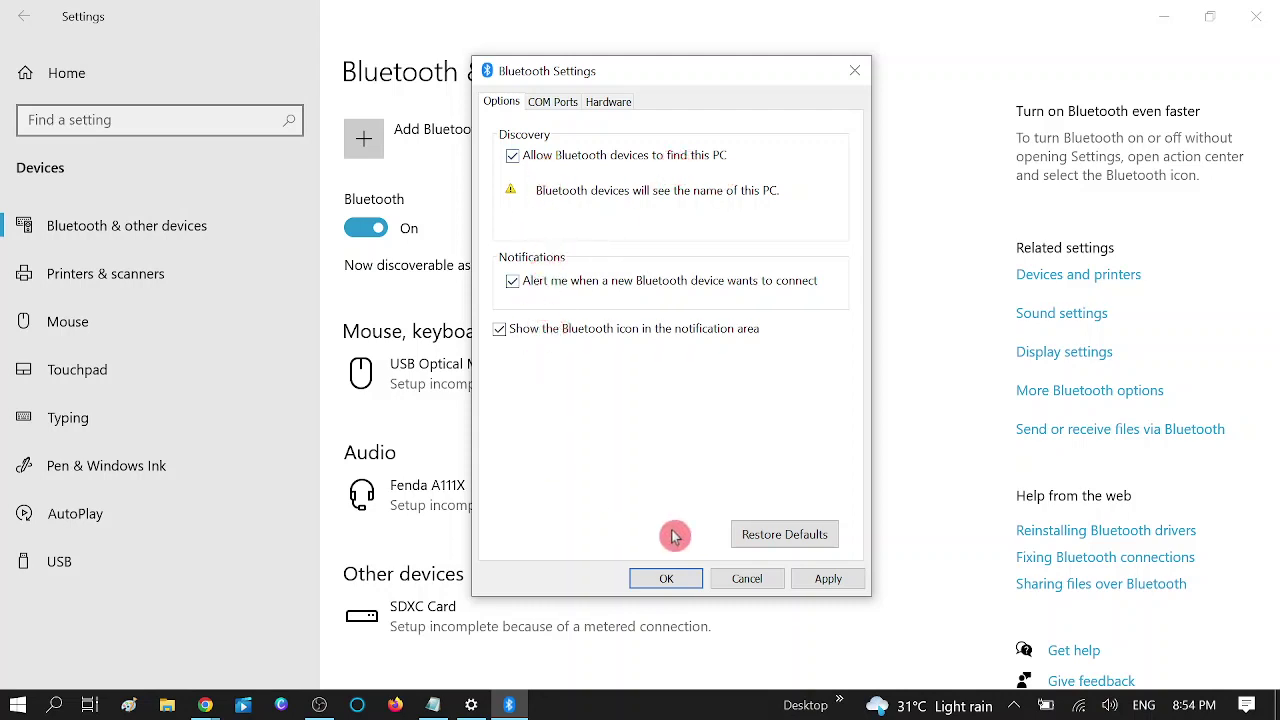
{"action": "left_click", "coordinate": [831, 584]}
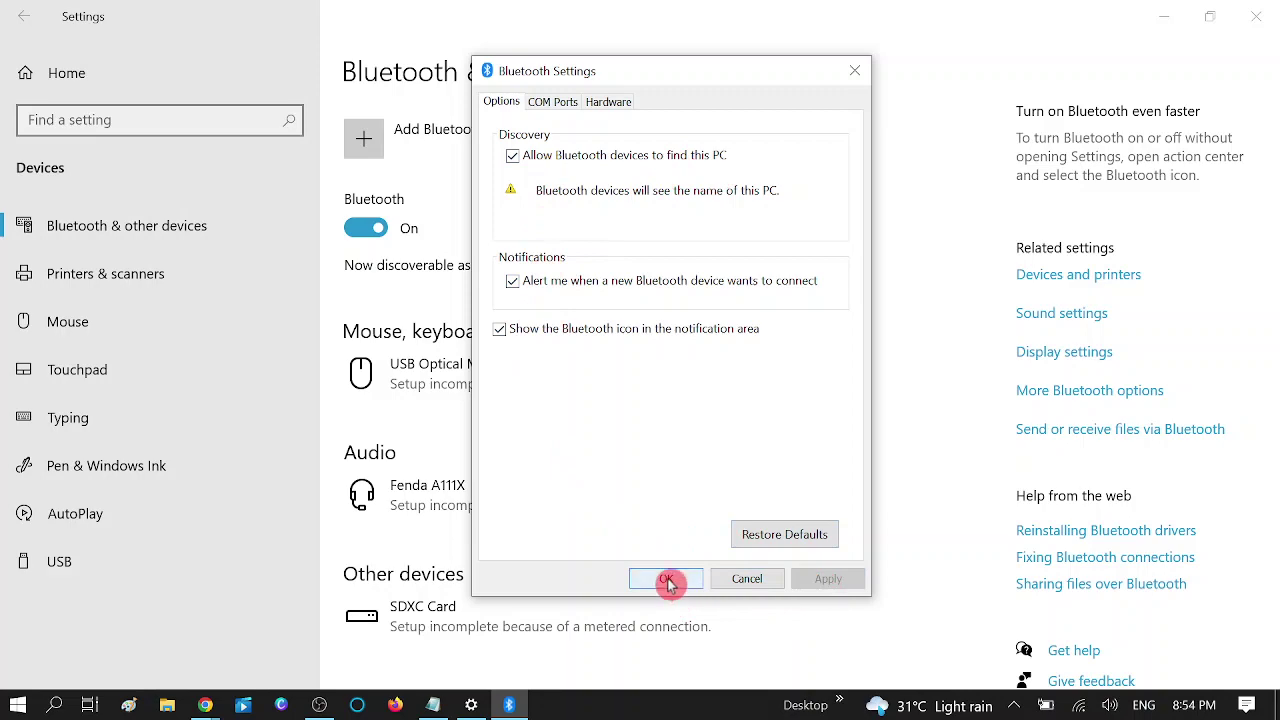
{"action": "left_click", "coordinate": [666, 579]}
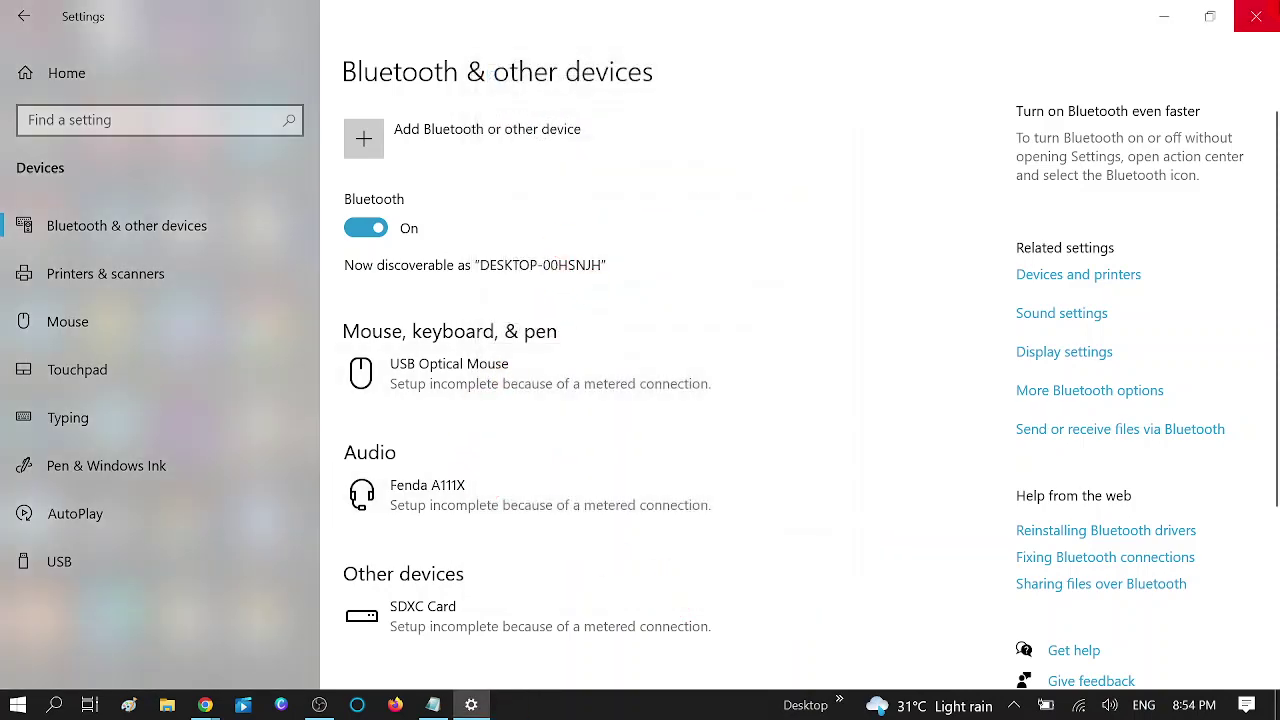
{"action": "left_click", "coordinate": [1256, 16]}
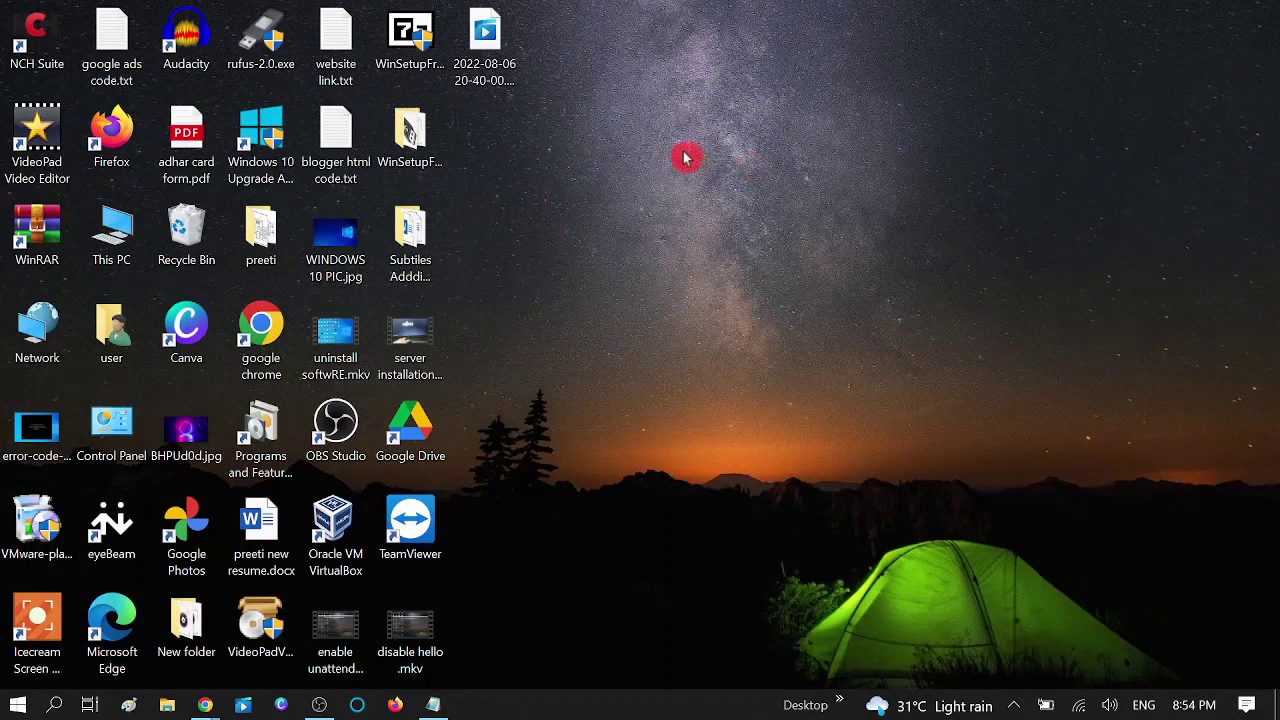
Find Reset this PC through Windows search and open its Recovery settings page.
{"action": "left_click", "coordinate": [55, 705]}
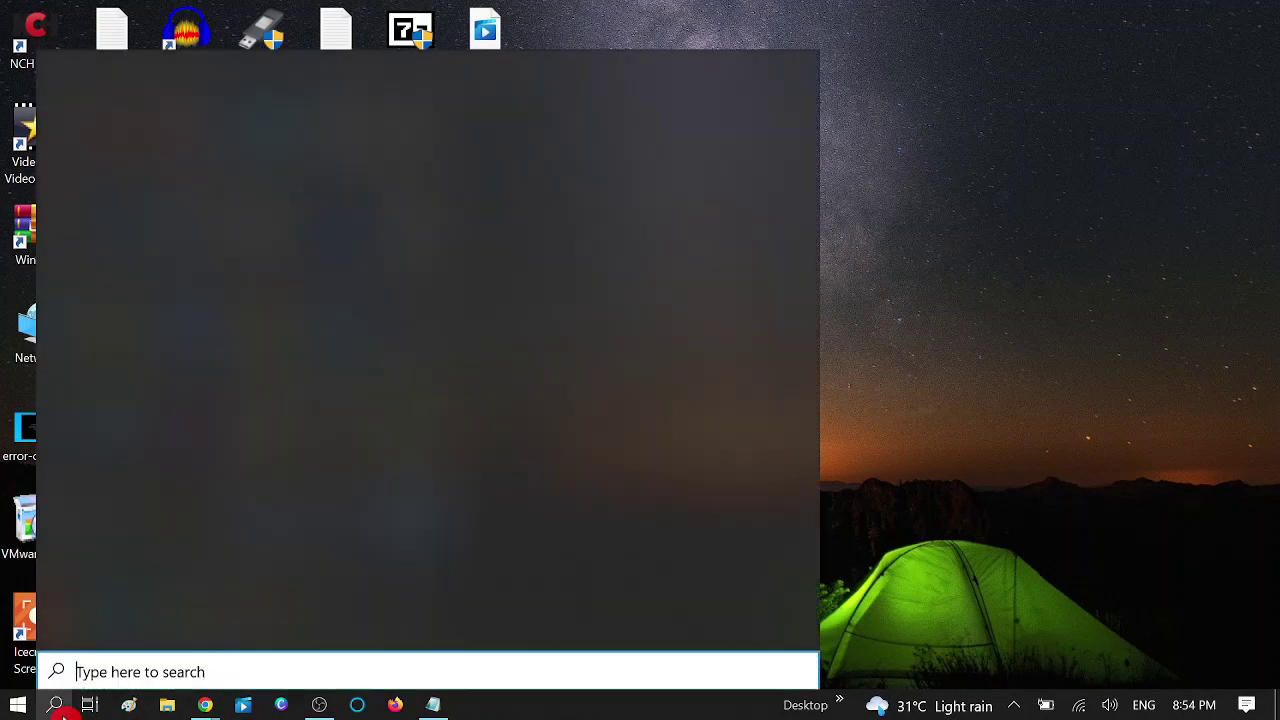
{"action": "type", "text": "res"}
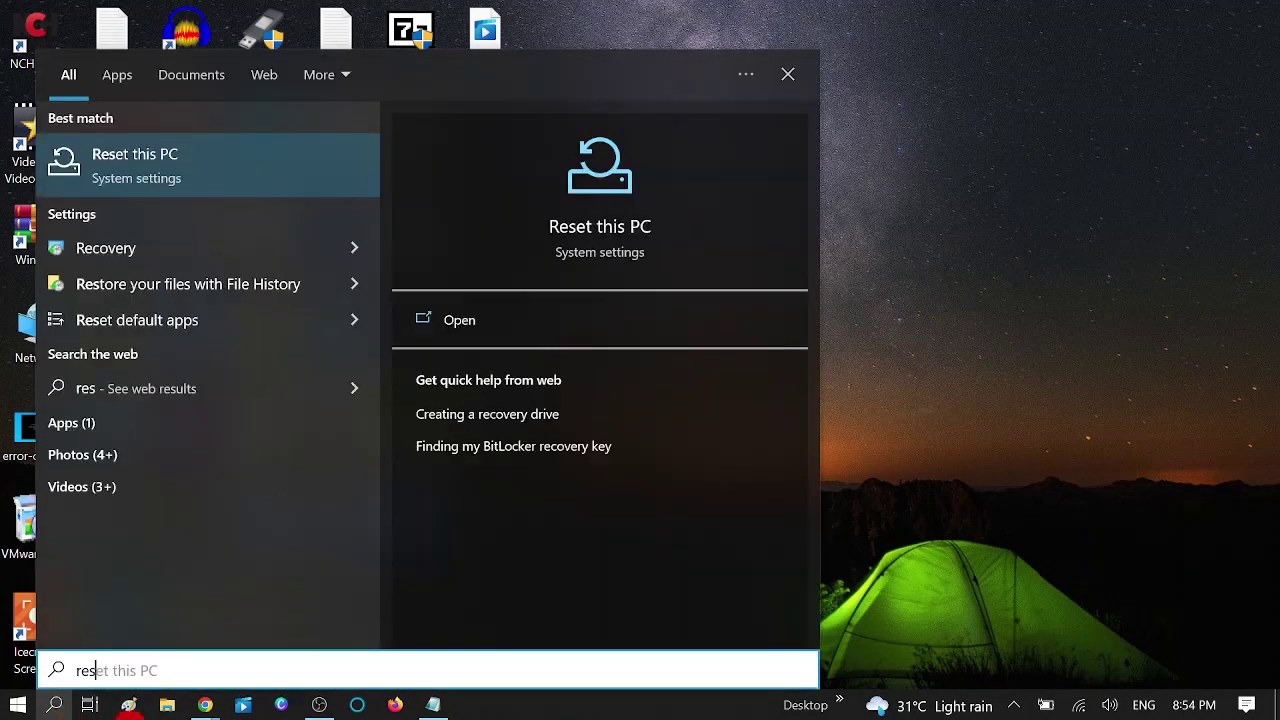
{"action": "left_click", "coordinate": [163, 163]}
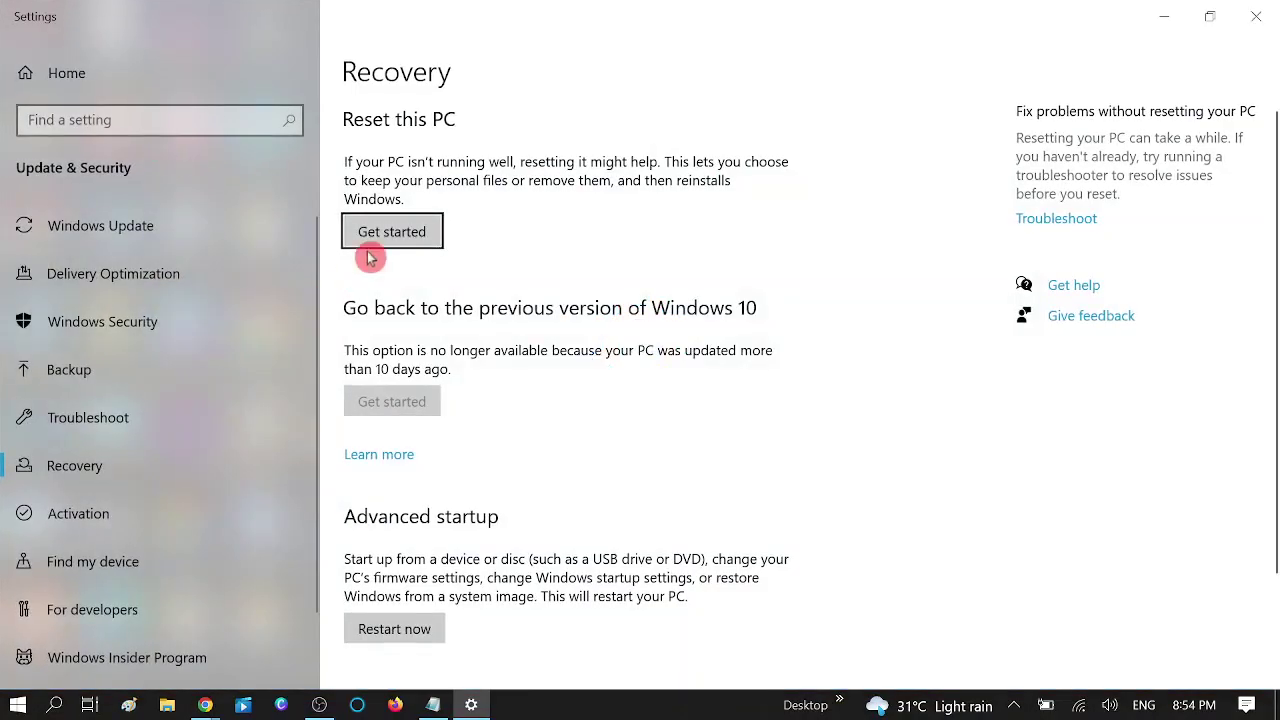
Start resetting this PC with the Remove everything option, and cancel at the choice between cloud download and local reinstall.
{"action": "left_click", "coordinate": [401, 232]}
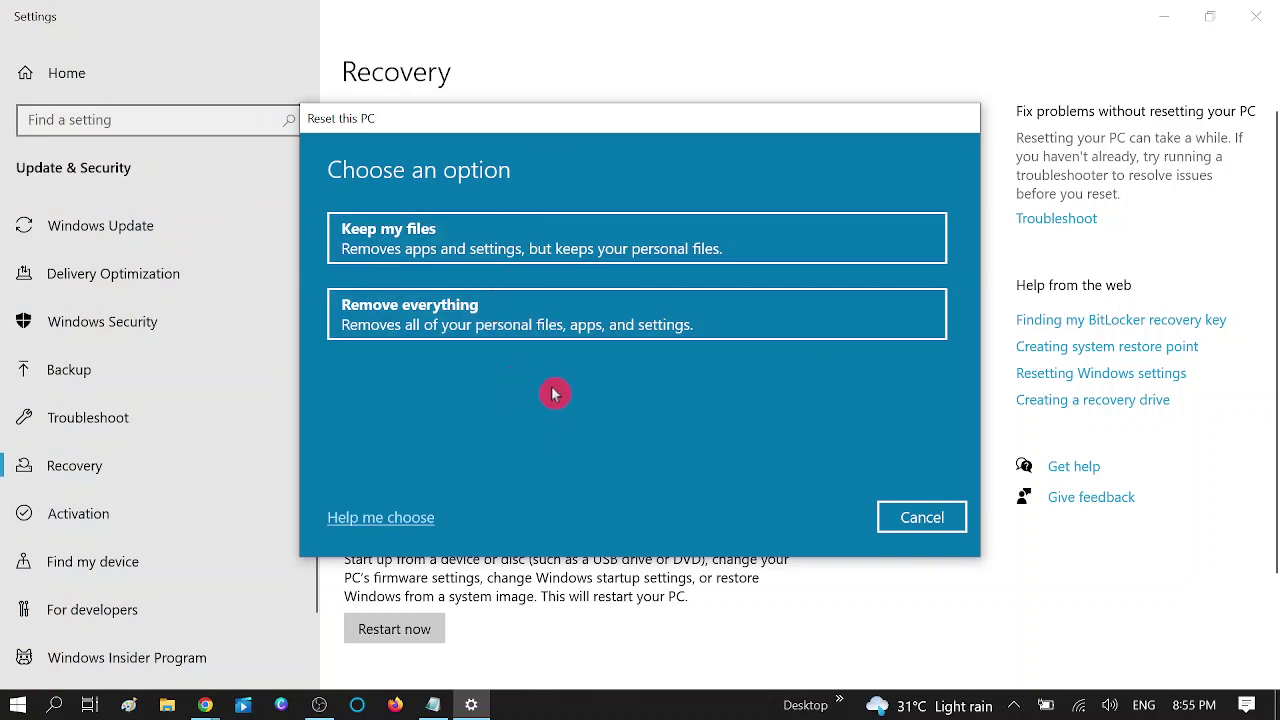
{"action": "left_click", "coordinate": [460, 328]}
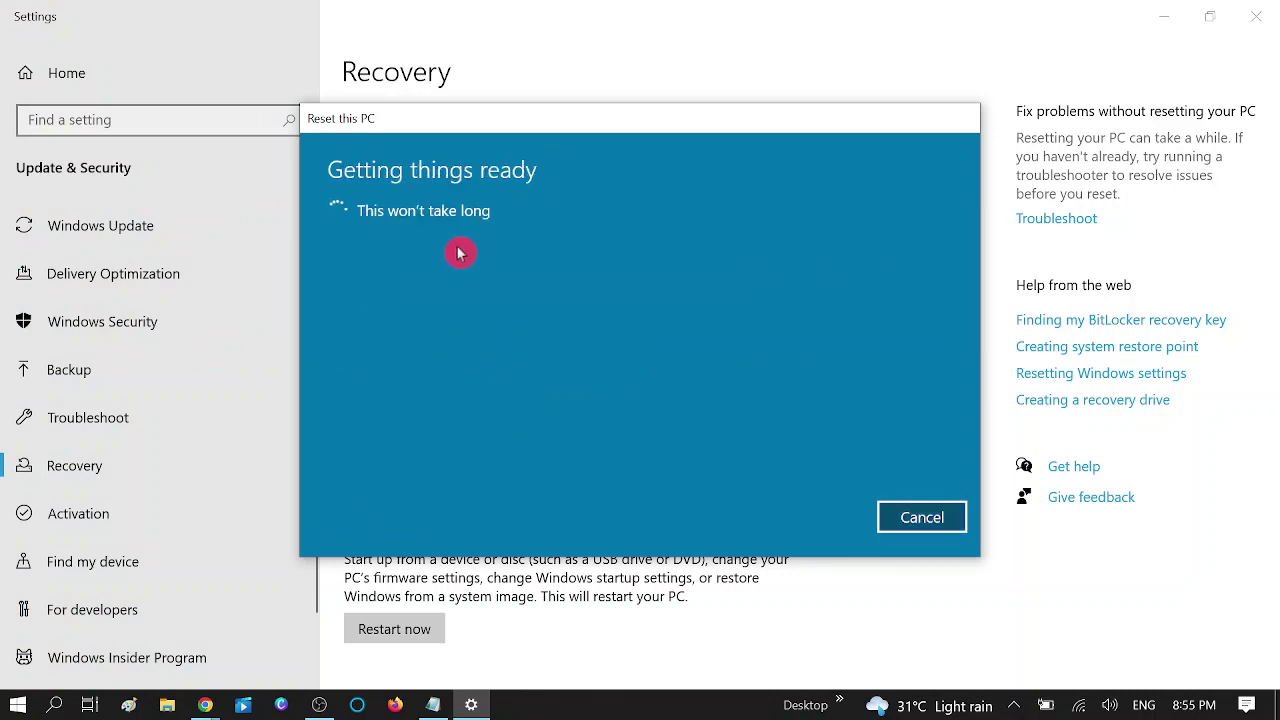
{"action": "left_click_drag", "start_coordinate": [669, 126], "coordinate": [695, 227]}
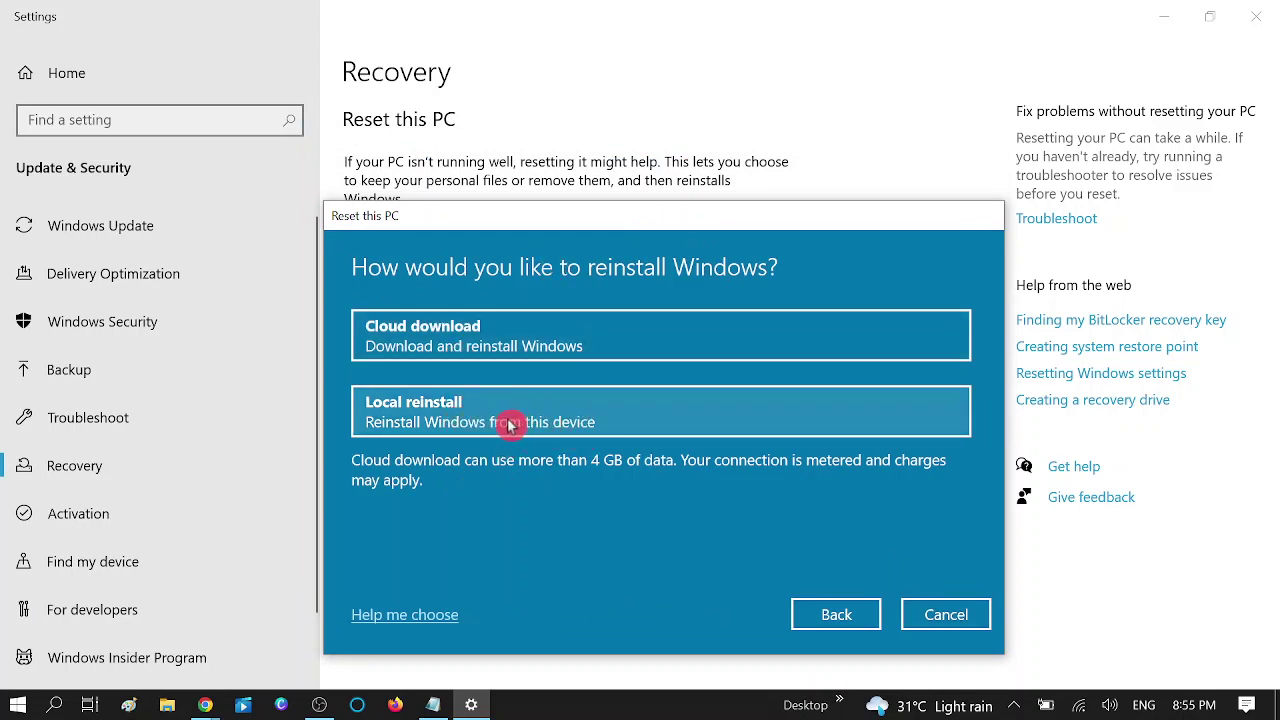
{"action": "left_click", "coordinate": [950, 615]}
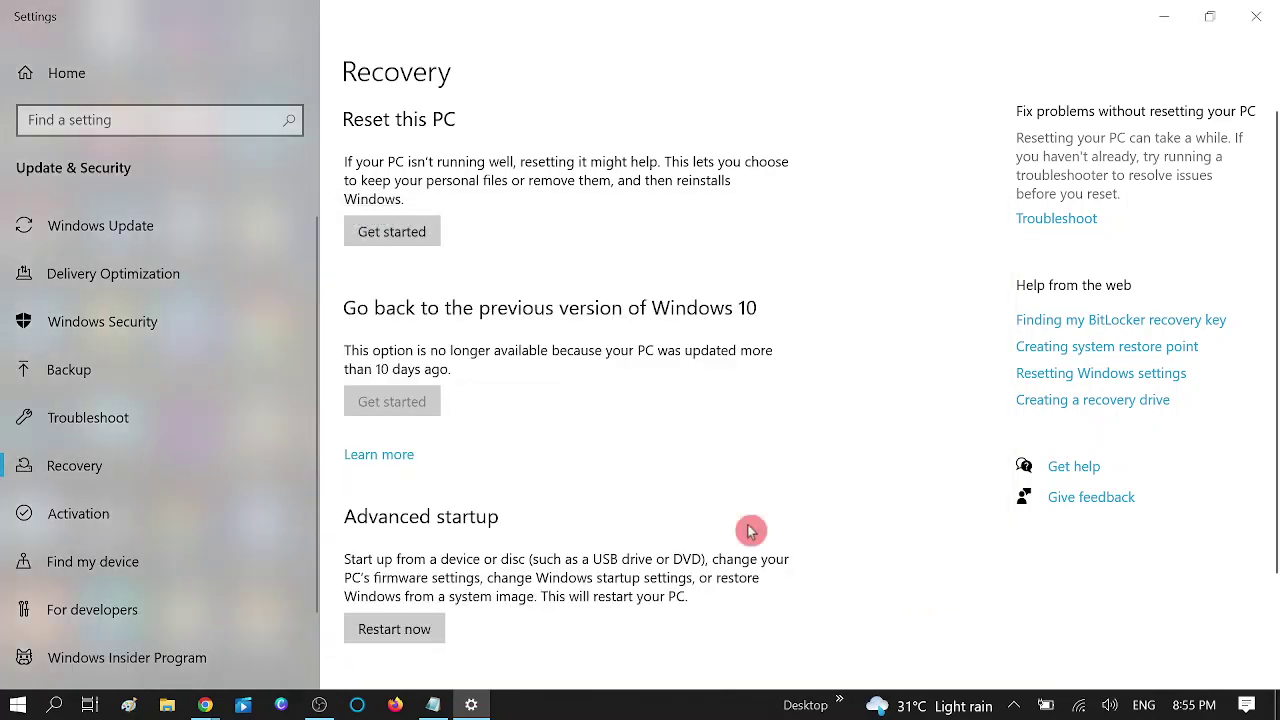